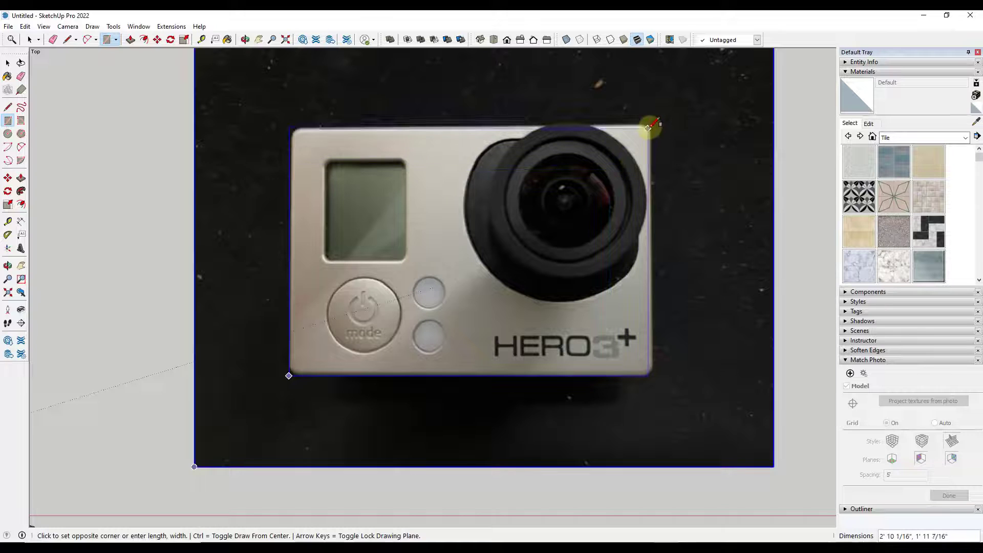
Step: Finish the rectangle over the camera body at about 2' 10 3/8" by 1' 11 7/8" and turn on X-ray display
left_click(651, 124)
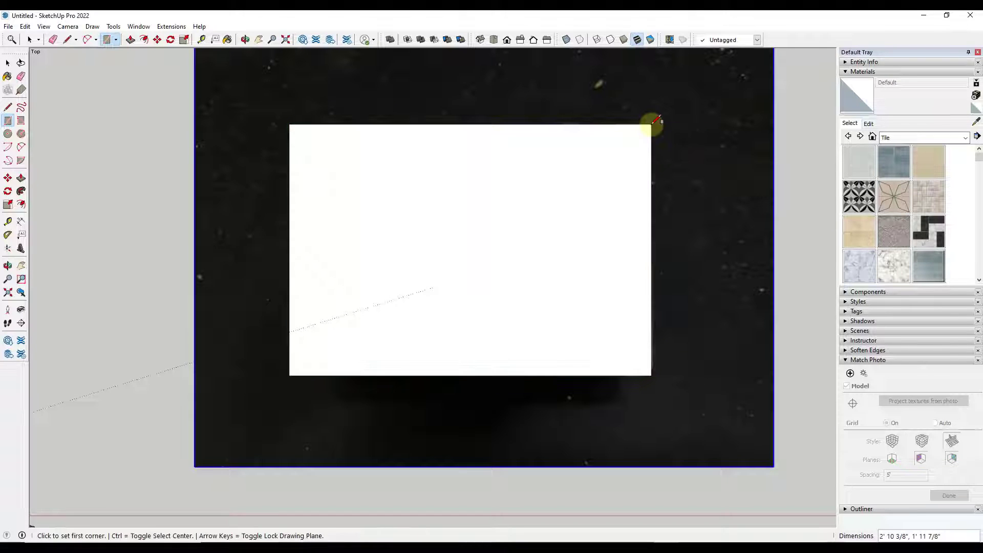
key("space")
key("a")
scroll(641, 124, "up", 4)
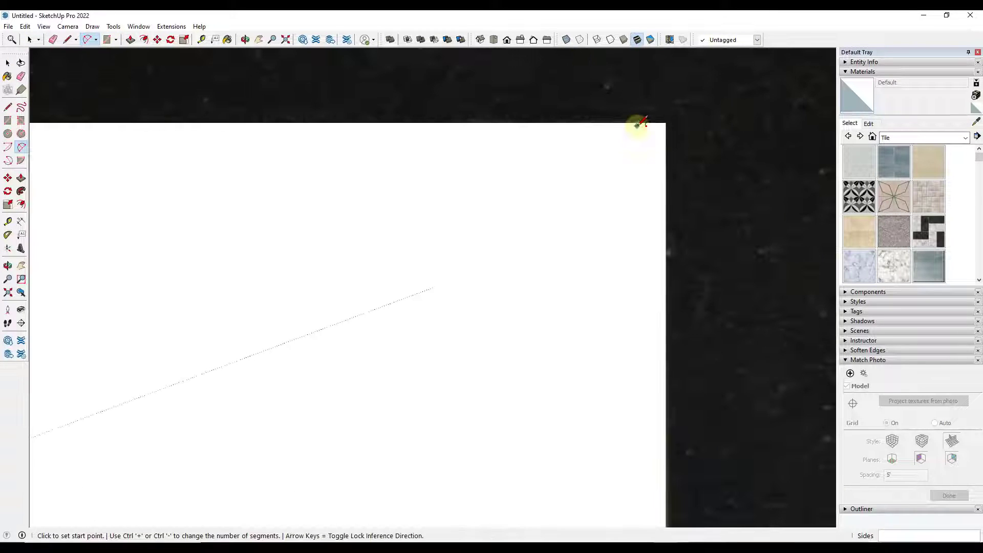
left_click(567, 40)
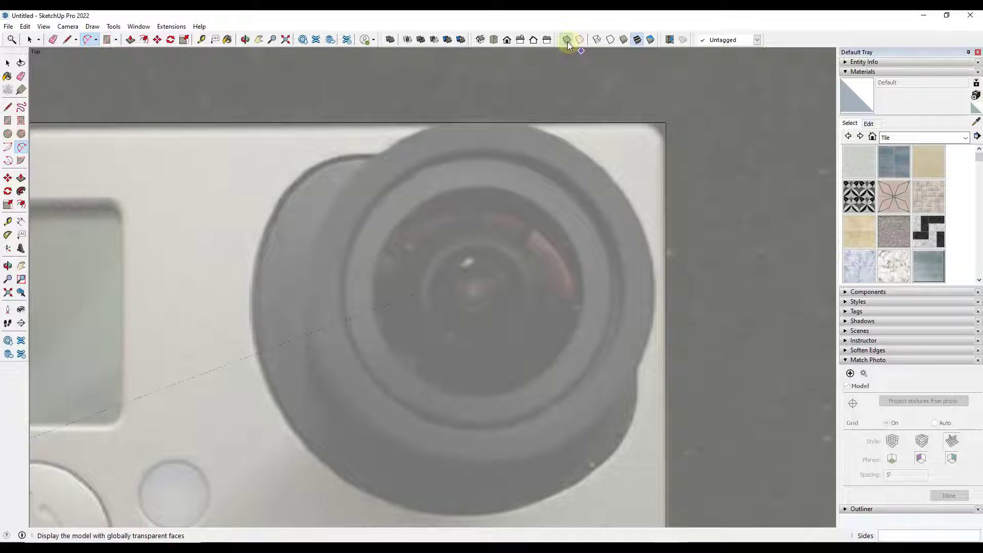
Step: Round the two corners on the lens side of the rectangle with tangent arcs matching the camera body in the photo
scroll(640, 131, "up", 1)
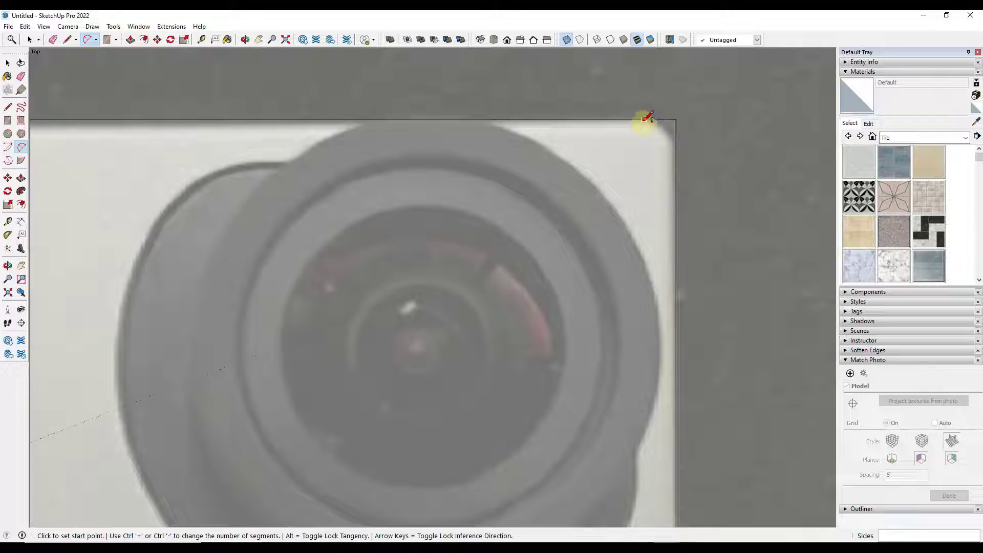
left_click(642, 120)
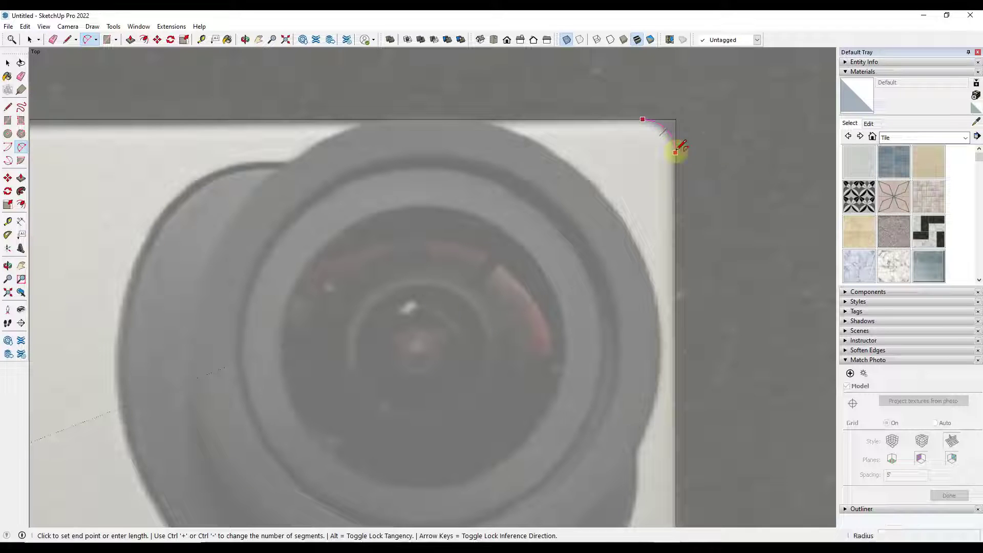
left_click(675, 153)
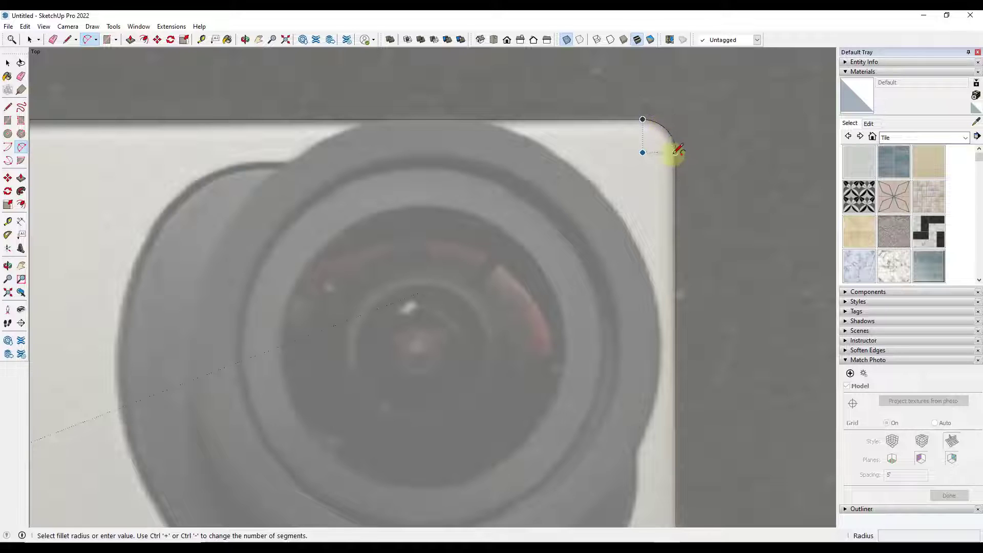
scroll(676, 149, "down", 5)
scroll(657, 307, "up", 6)
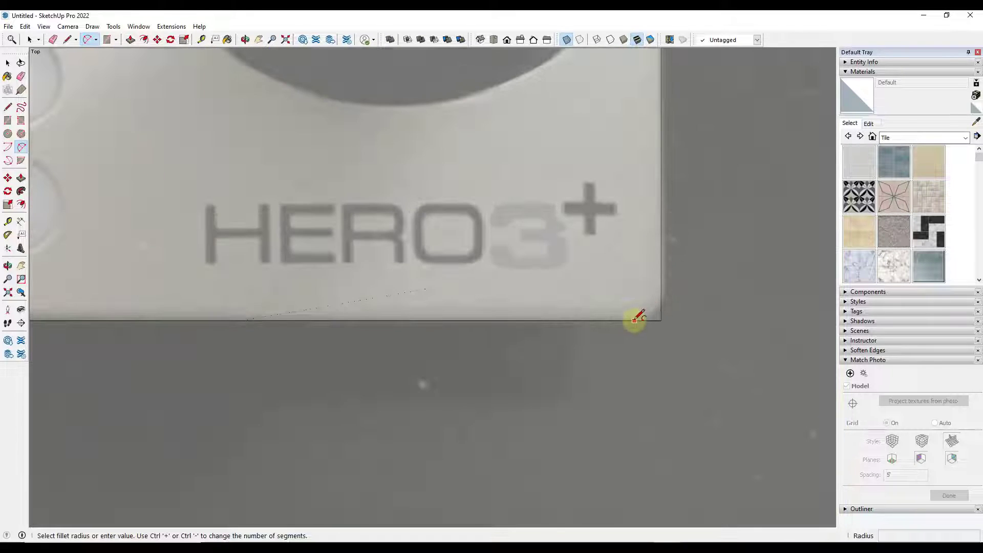
left_click(627, 321)
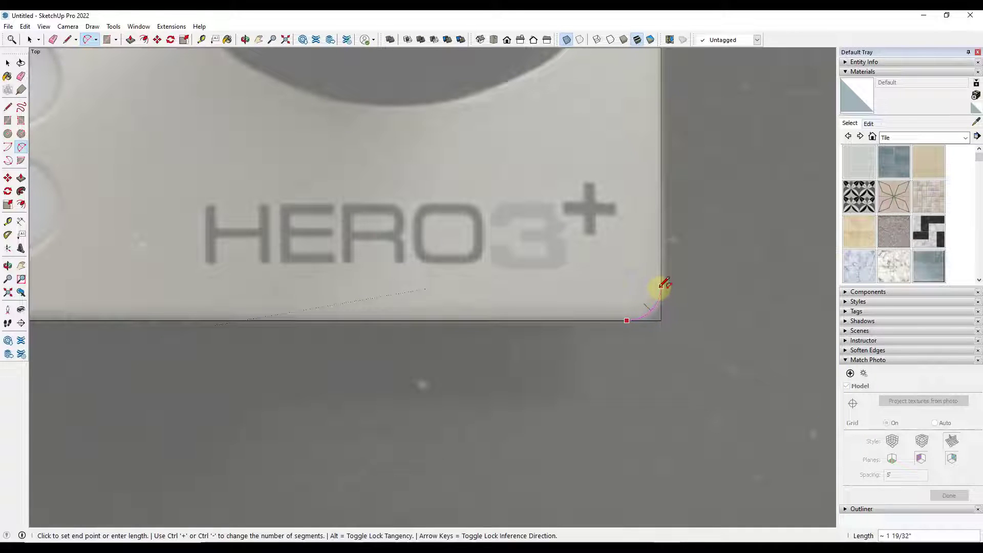
left_click(661, 285)
Step: Round the two remaining corners of the rectangle, on the screen and mode button side, to match the camera body
scroll(707, 274, "down", 5)
scroll(446, 266, "up", 6)
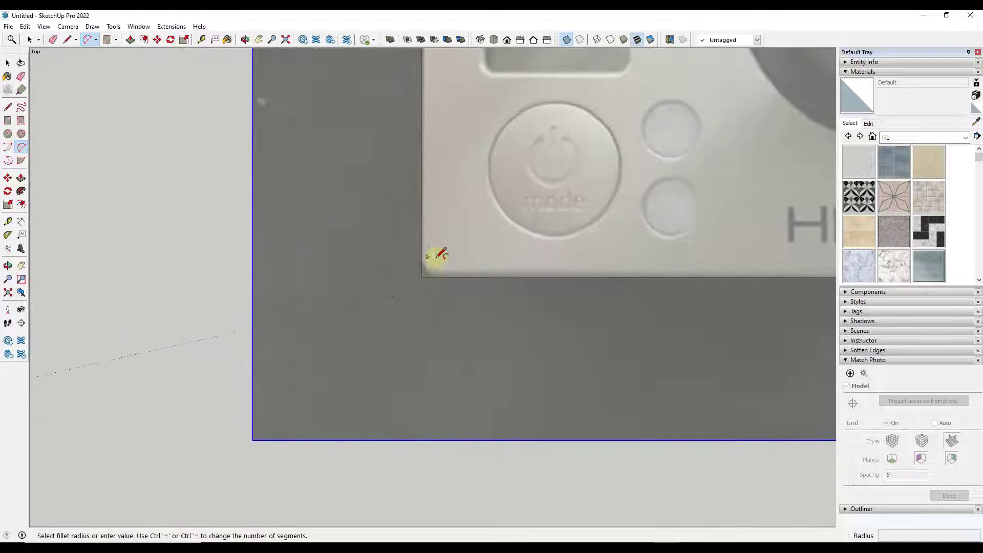
scroll(437, 254, "up", 2)
left_click(439, 281)
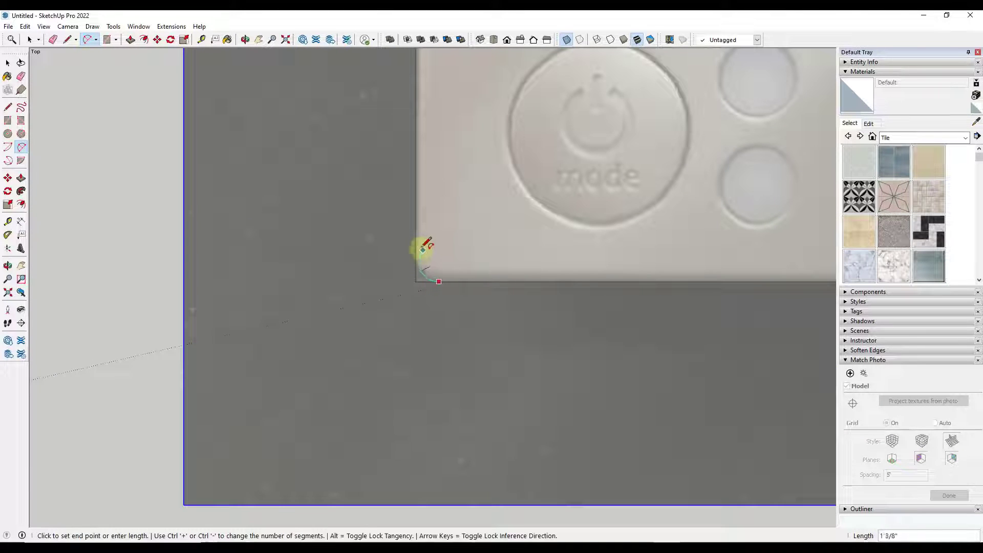
left_click(416, 258)
scroll(464, 328, "down", 5)
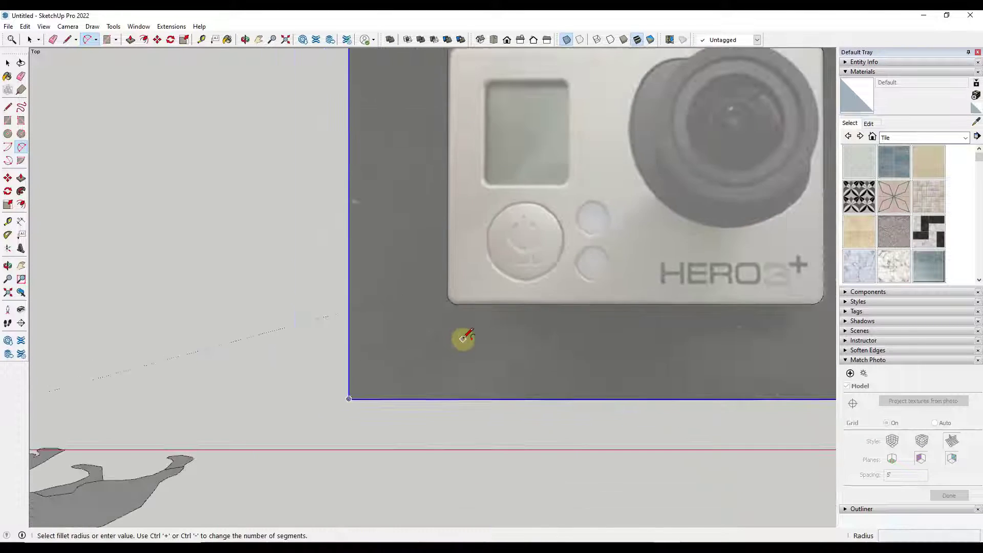
scroll(469, 230, "up", 2)
scroll(460, 169, "up", 3)
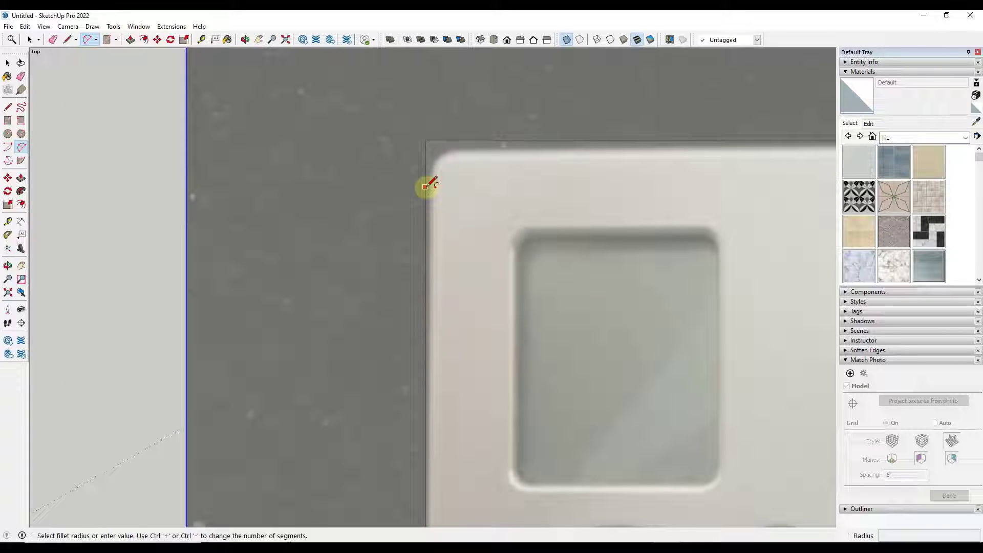
left_click(424, 187)
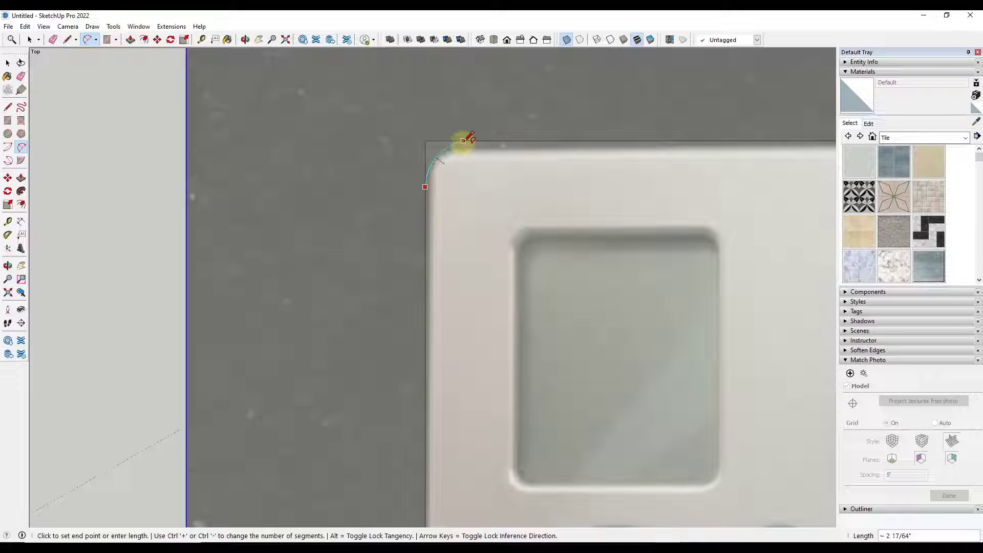
key("Escape")
scroll(371, 152, "down", 5)
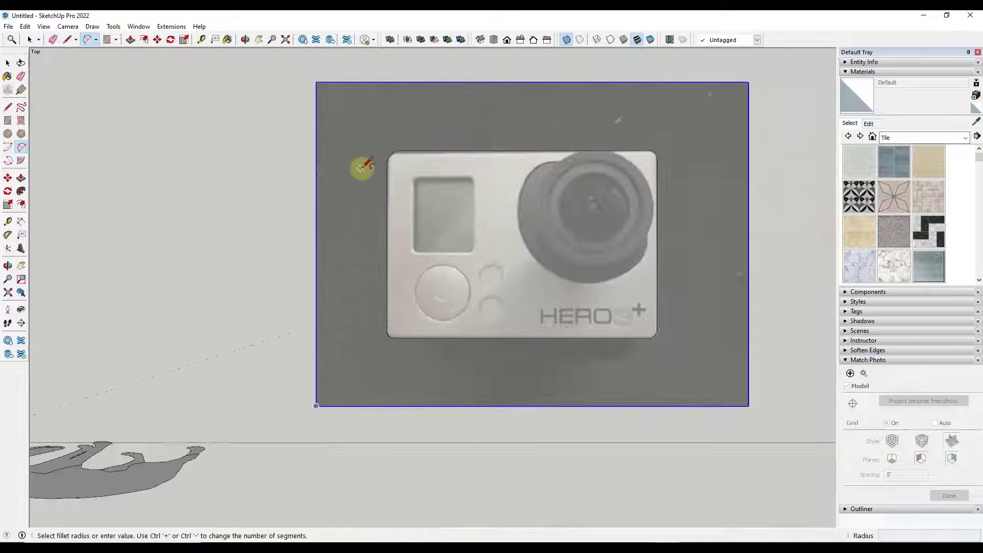
key("space")
mouse_move(661, 373)
middle_mouse_down()
mouse_move(426, 139)
mouse_move(557, 294)
middle_mouse_up()
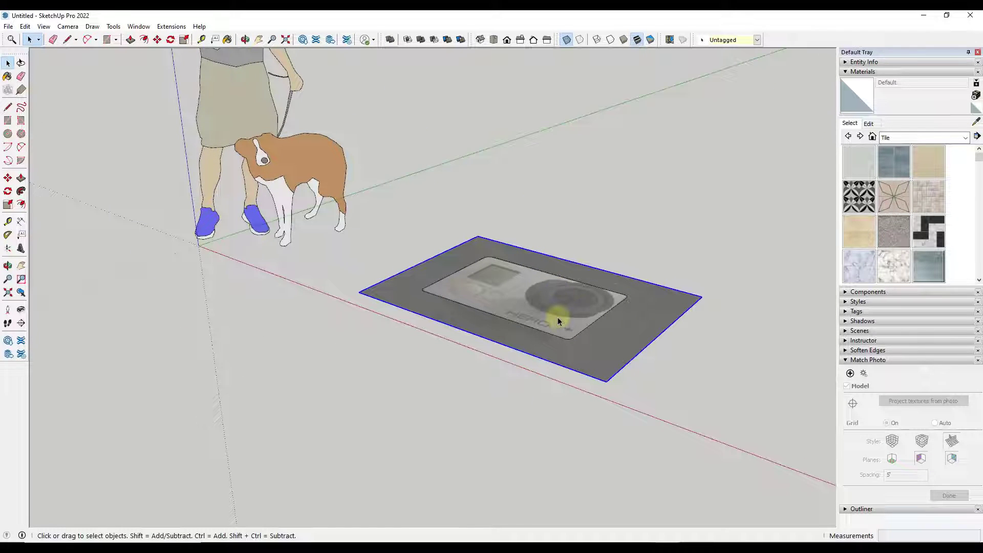
key("p")
left_click(560, 316)
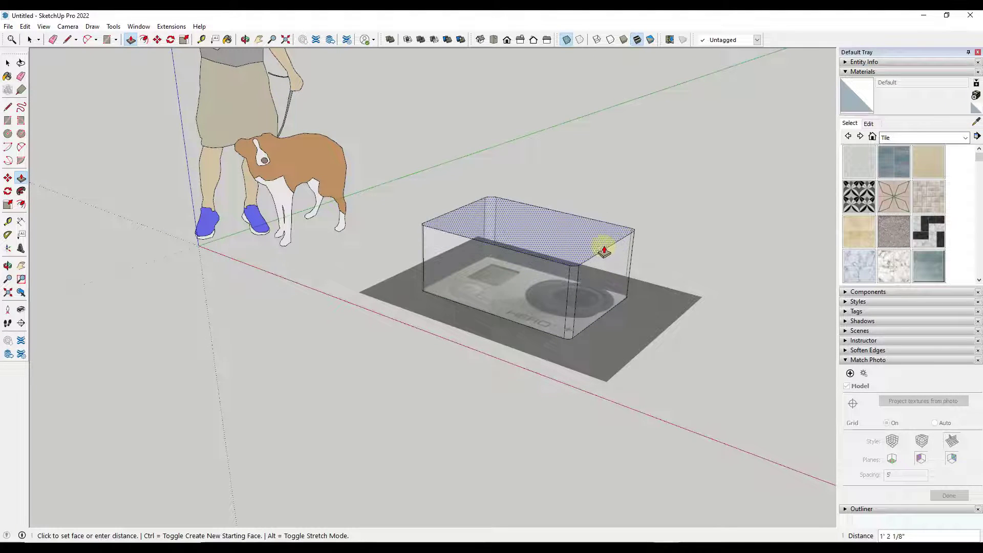
key("space")
middle_click_drag(644, 321, 576, 349)
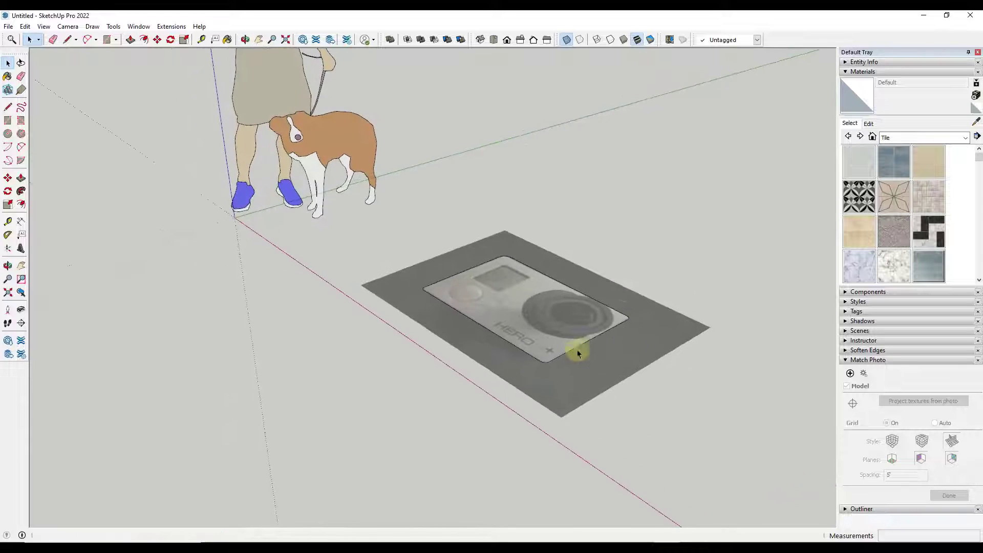
Step: Turn off X-ray display and make the rounded camera outline face with its edges into a group
left_click(567, 41)
scroll(527, 346, "up", 4)
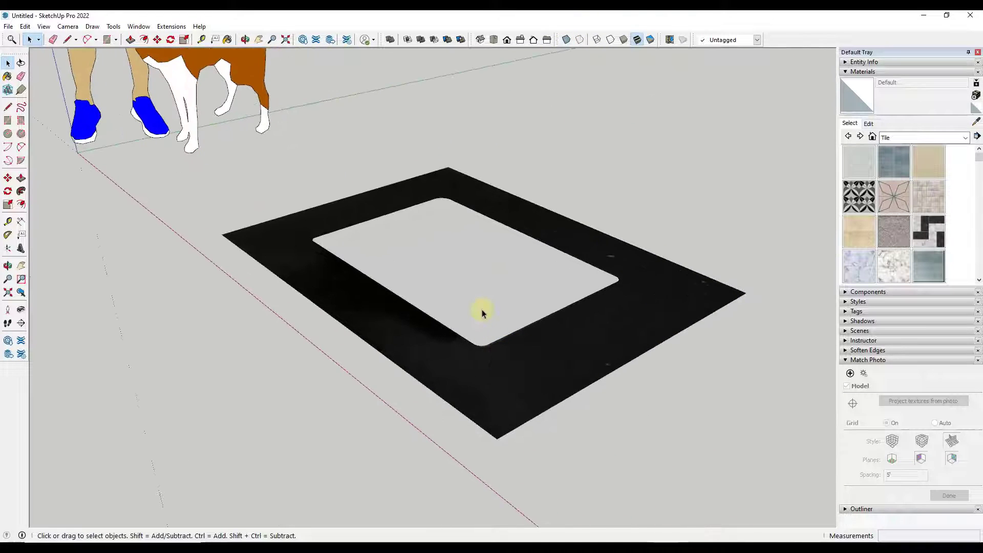
double_click(481, 310)
right_click(481, 310)
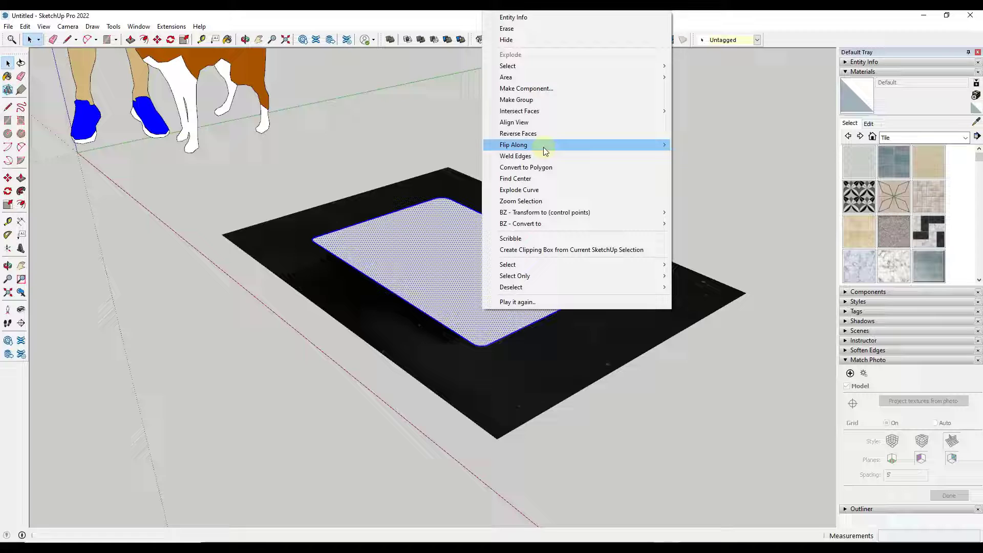
left_click(544, 103)
Step: Hide the grouped camera outline that covers the front photo
right_click(514, 264)
left_click(538, 296)
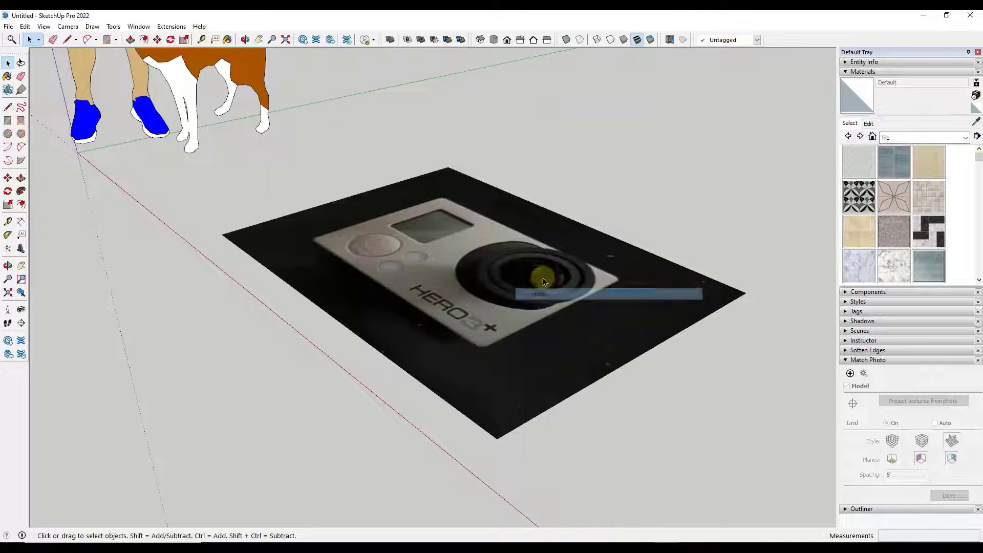
scroll(563, 264, "up", 4)
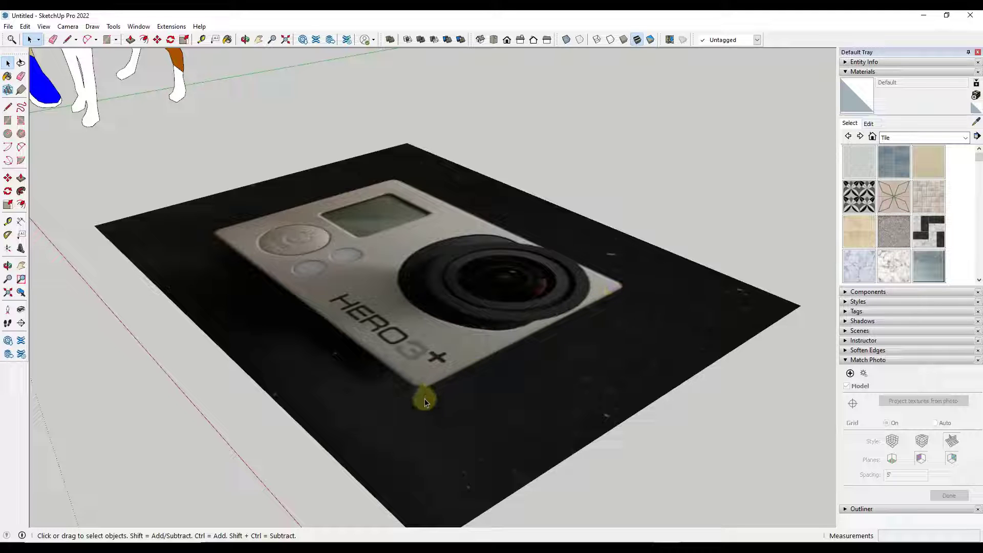
middle_click_drag(617, 281, 595, 336)
scroll(595, 335, "down", 4)
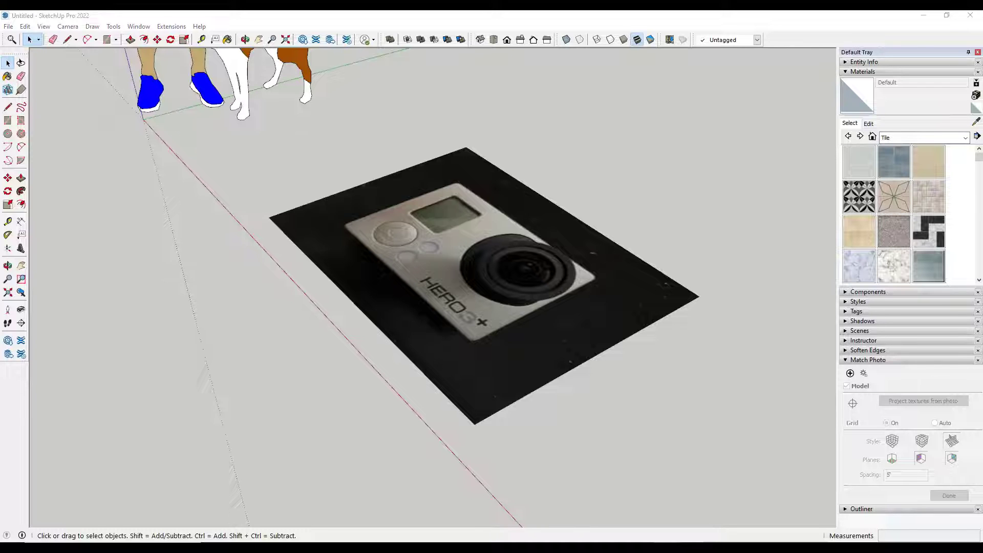
Step: Place the side-view camera photo flat on the ground, starting at the near end of the front photo
left_click_drag(453, 344, 488, 374)
left_click(487, 373)
key("s")
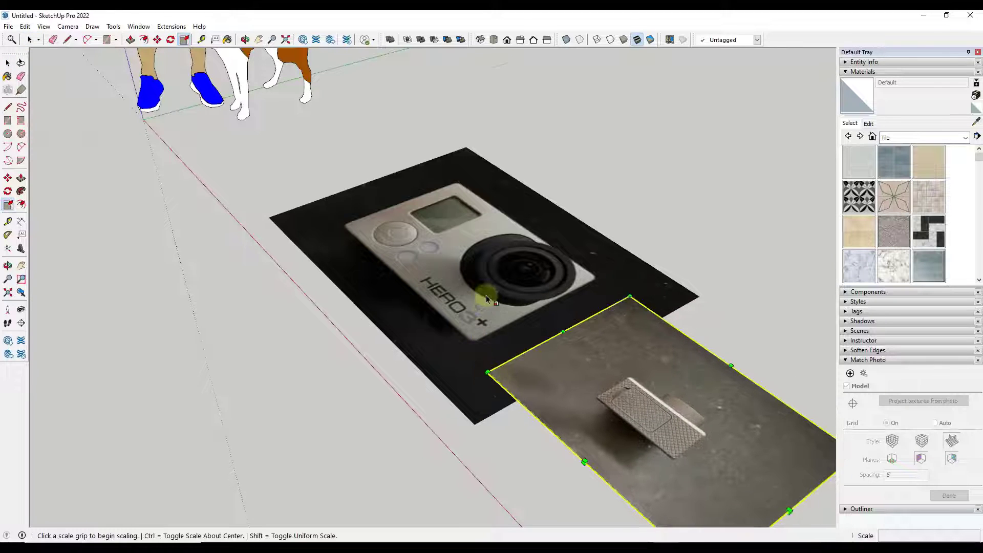
scroll(591, 348, "down", 3)
Step: Rotate the side-view photo 90 degrees on the ground plane
key("m")
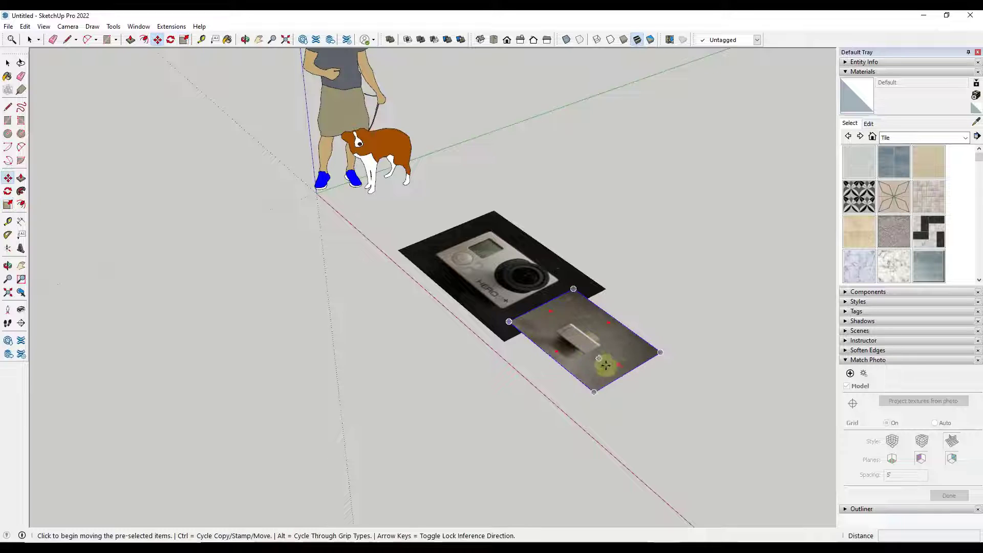
left_click(619, 364)
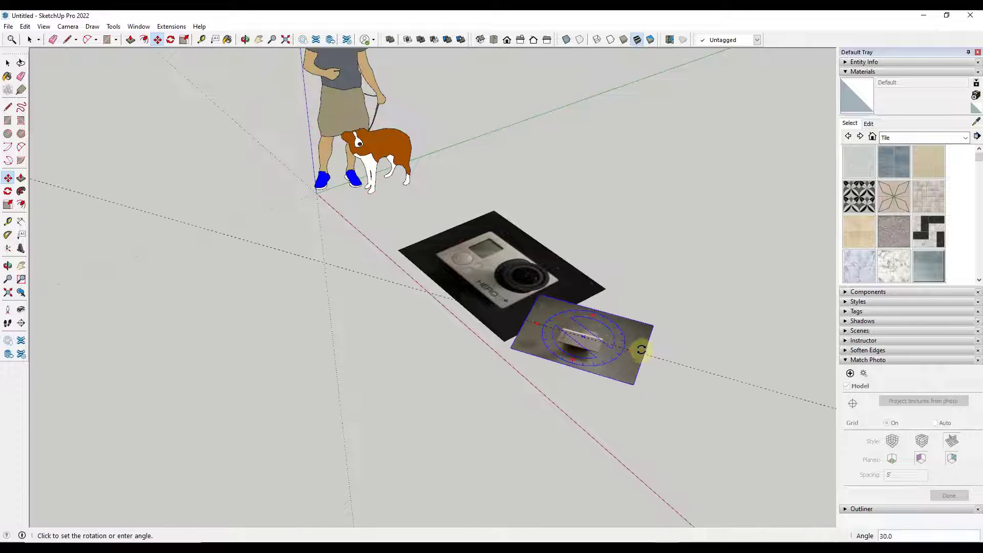
left_click(645, 303)
scroll(597, 322, "up", 5)
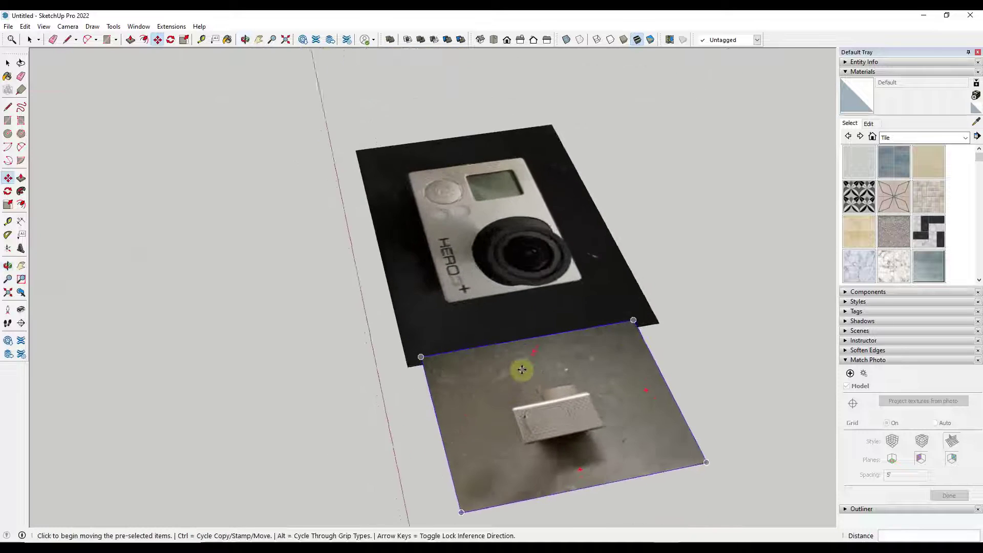
scroll(519, 377, "down", 3)
key("space")
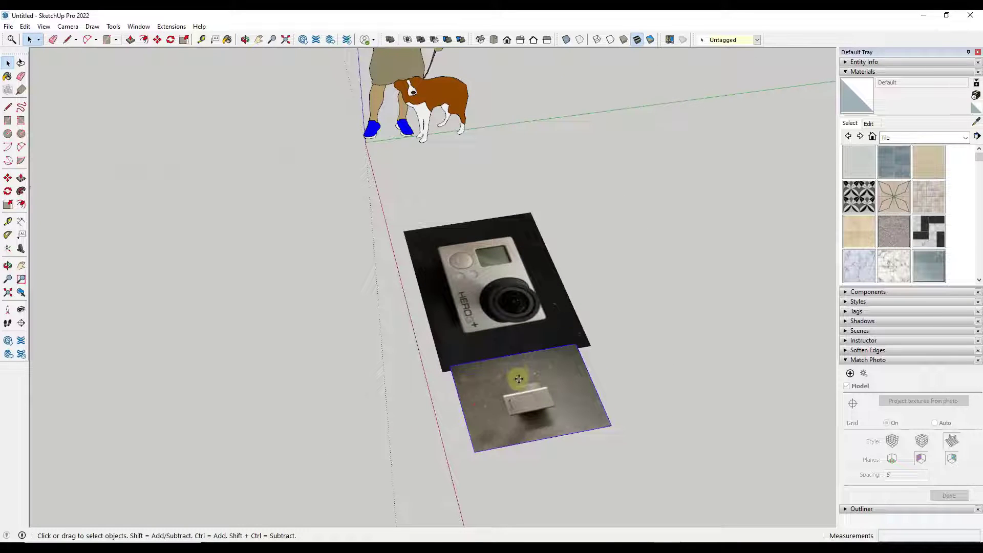
Step: Move the side-view photo away from the front photo to leave a gap between them
key("m")
left_click(520, 373)
left_click(535, 413)
scroll(553, 463, "down", 2)
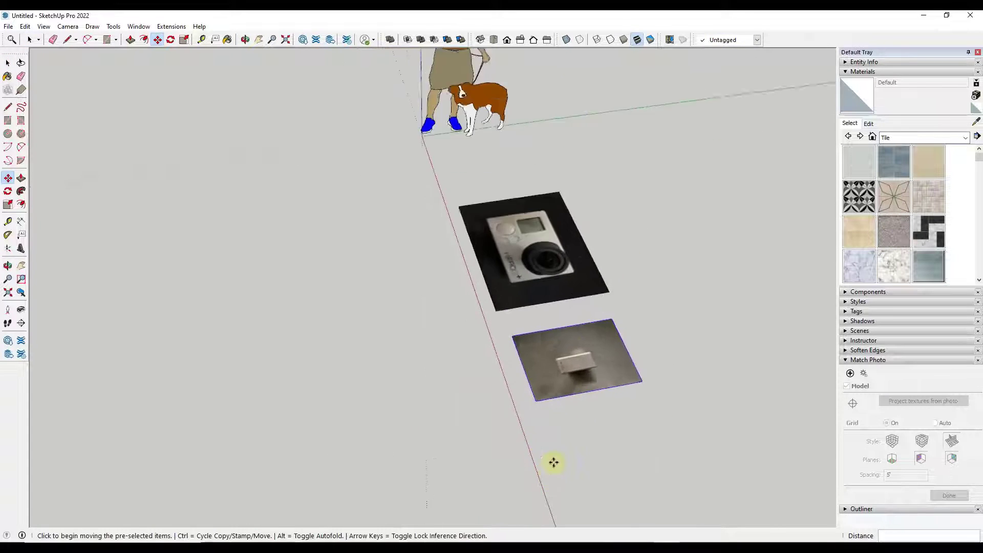
scroll(617, 366, "up", 5)
key("space")
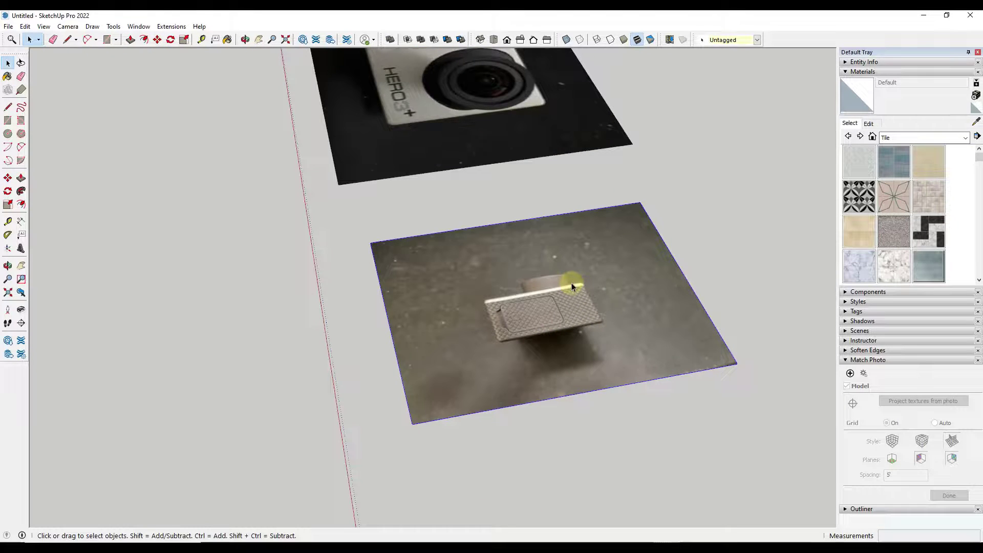
Step: Explode the side-view photo and make the resulting textured face into a group
right_click(496, 277)
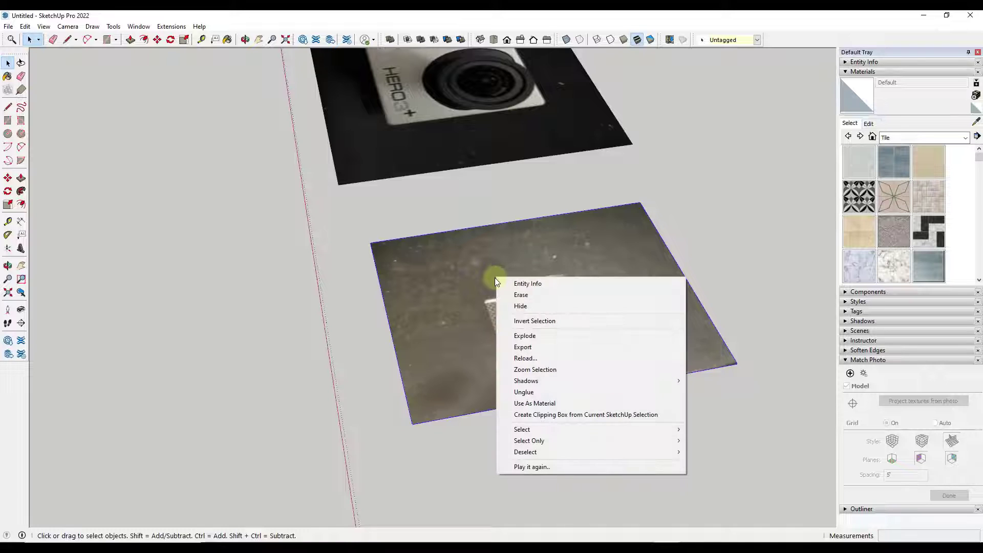
left_click(536, 338)
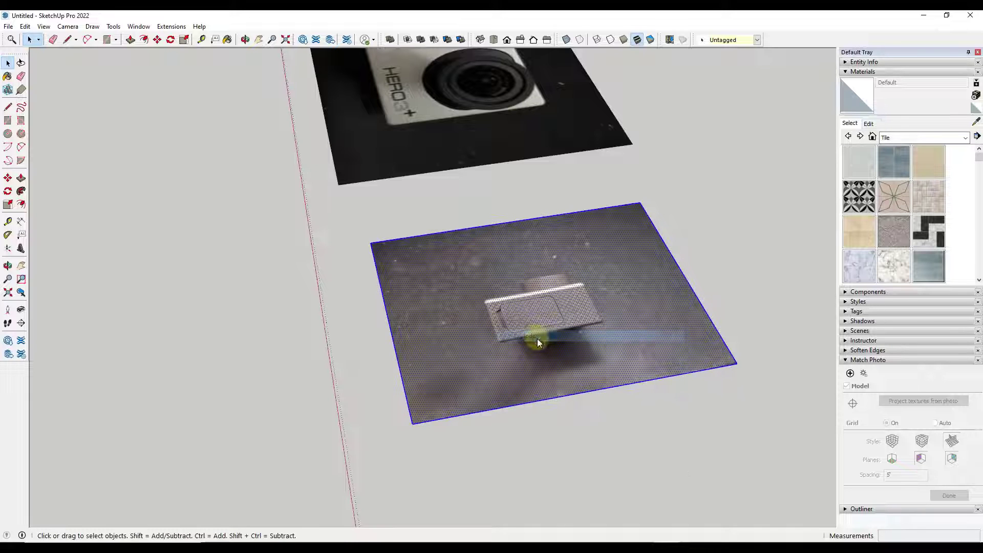
right_click(520, 304)
left_click(555, 139)
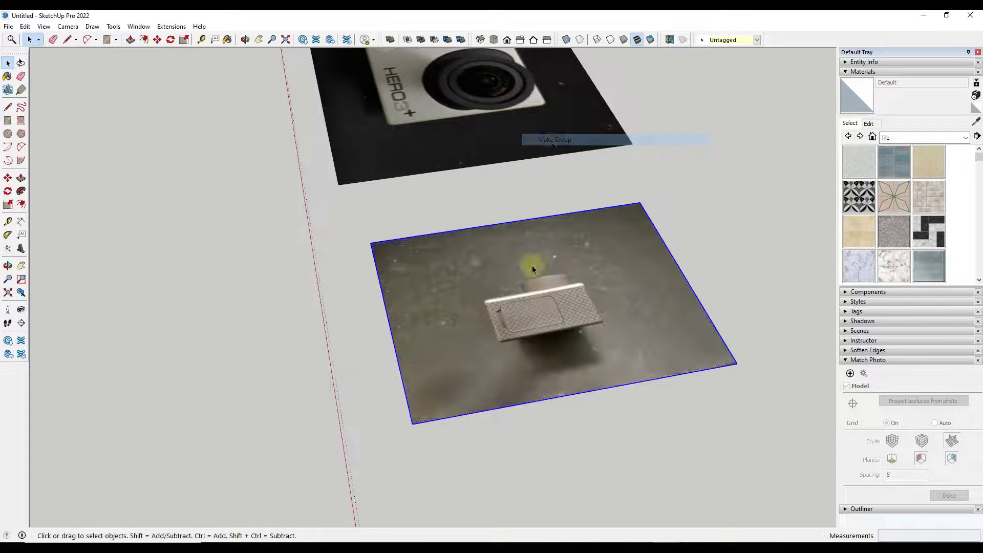
Step: Inside the side-view photo's group, move the far short edge inward about 10 1/2" to crop the photo close to the camera
double_click(560, 306)
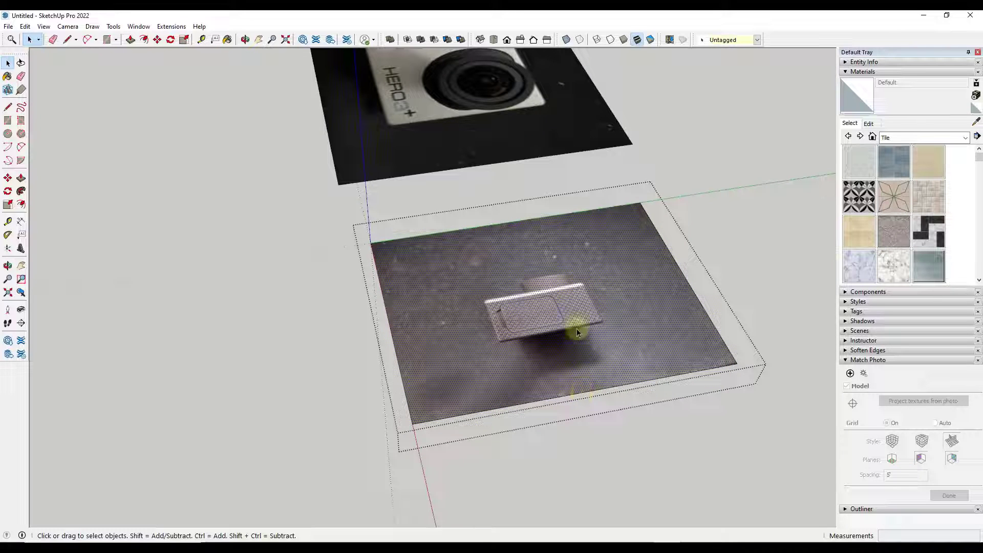
left_click(721, 339)
key("m")
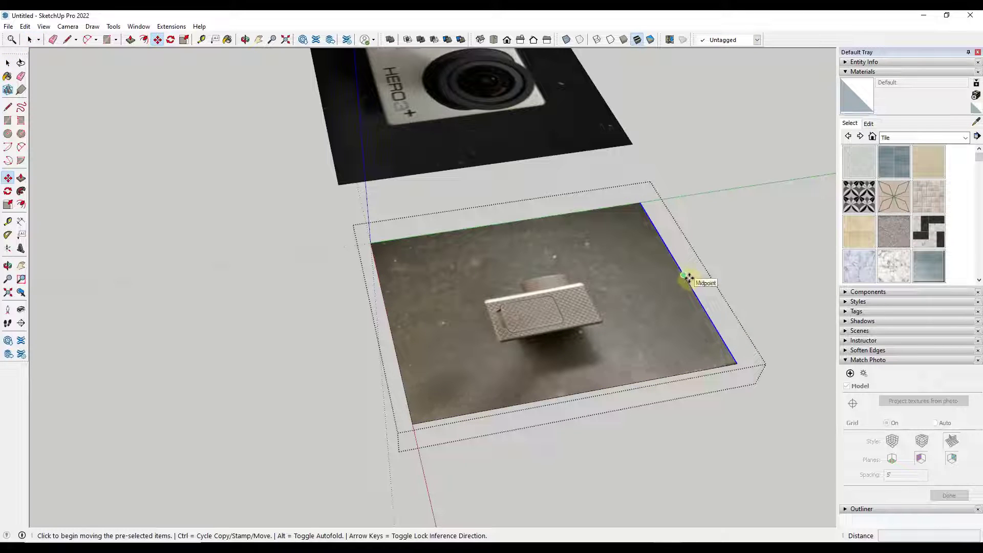
left_click(687, 281)
left_click(592, 291)
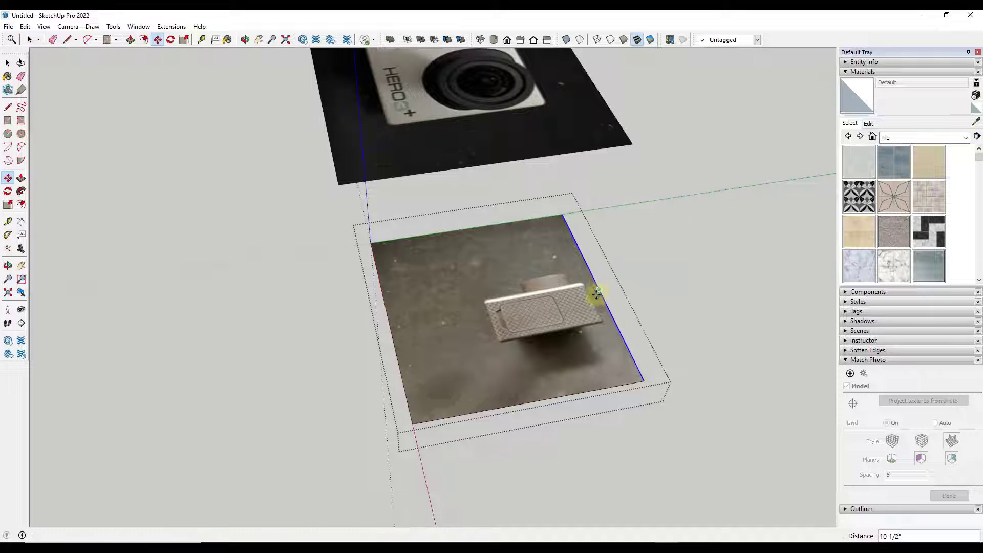
Step: Move the side-view photo's near edge inward to crop away the empty area behind the back of the camera
key("space")
key("m")
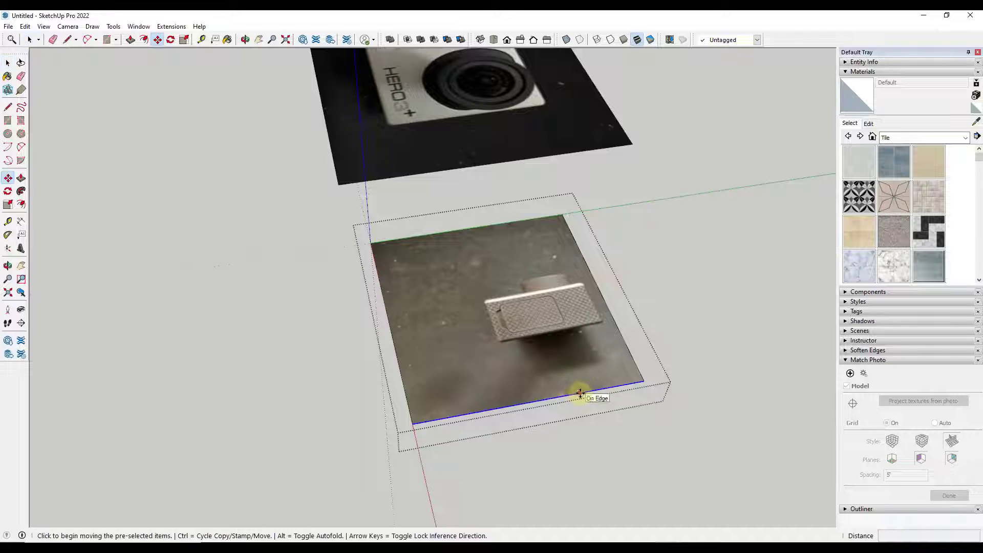
left_click(578, 396)
left_click(553, 344)
key("space")
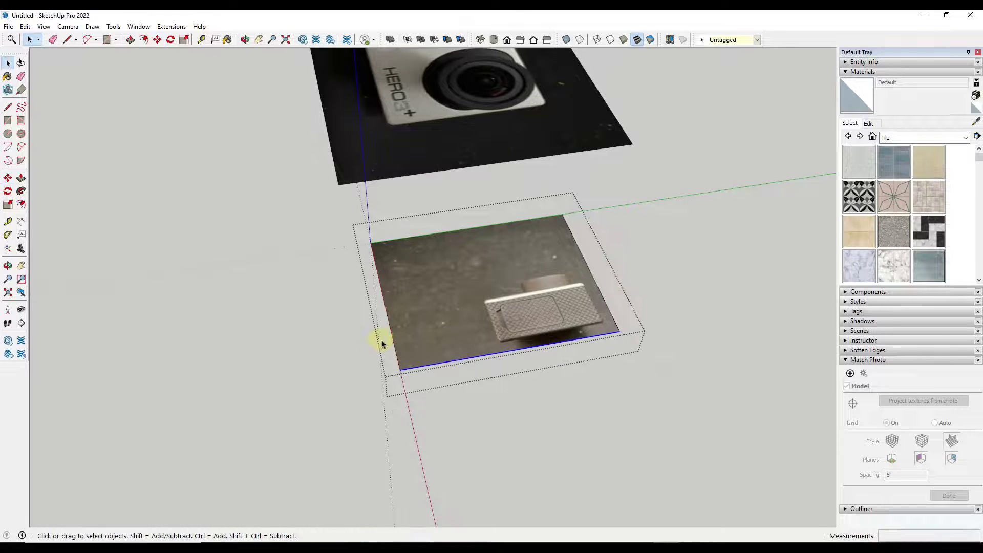
Step: Move the side-view photo's long outer edge, farthest from the camera, inward to sit close to the camera body
left_click(393, 336)
key("m")
left_click(393, 335)
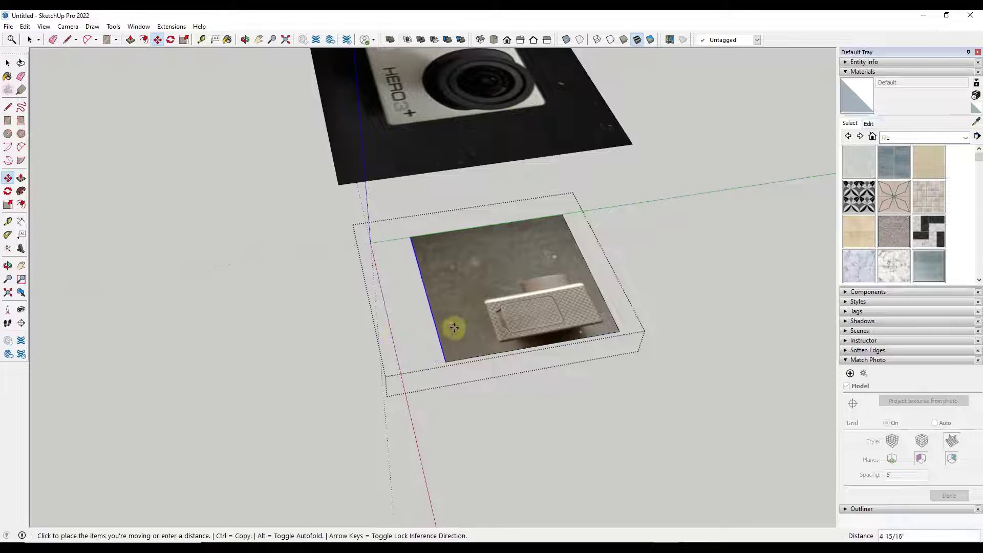
left_click(497, 235)
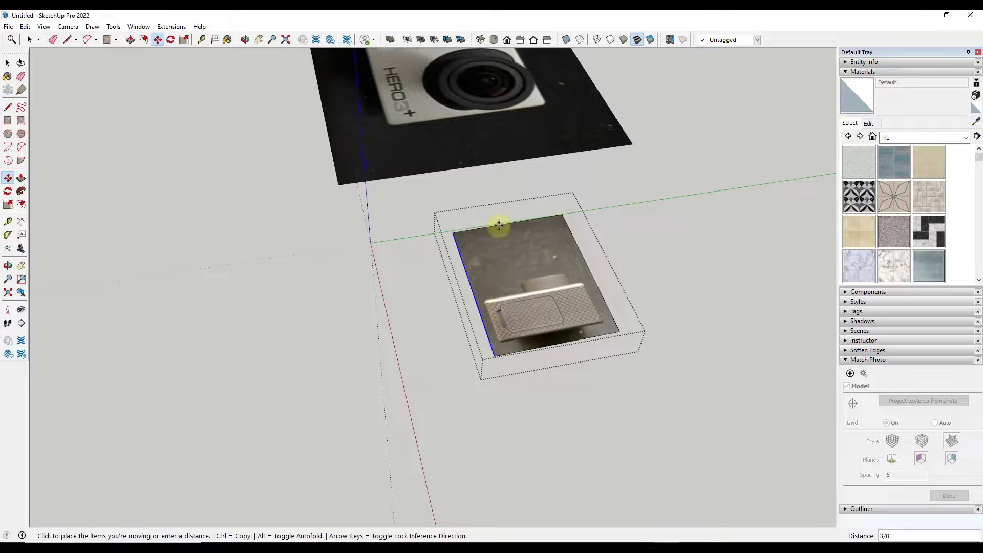
key("space")
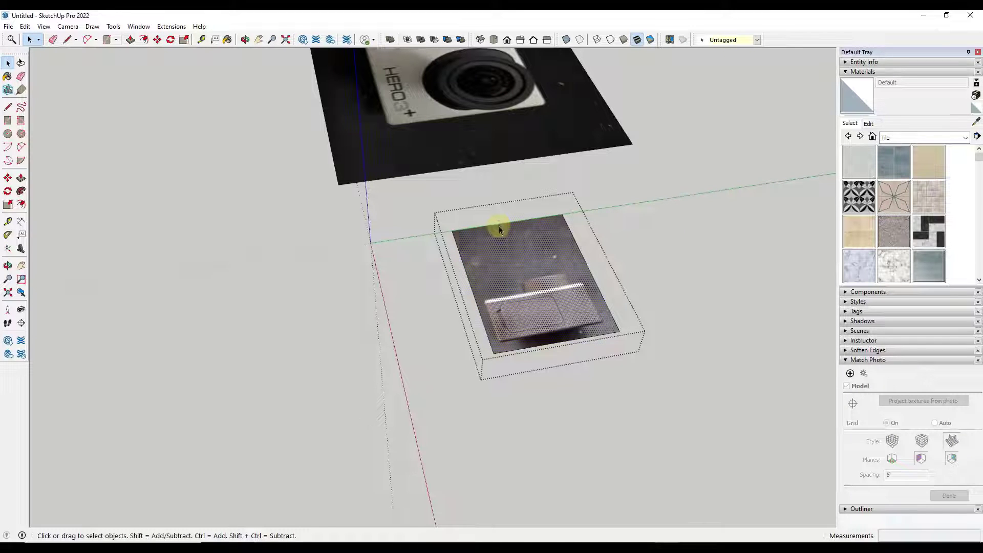
Step: Move the side-view photo's lens-side edge inward close to the lens, and leave the group
left_click(499, 226)
key("m")
left_click(499, 226)
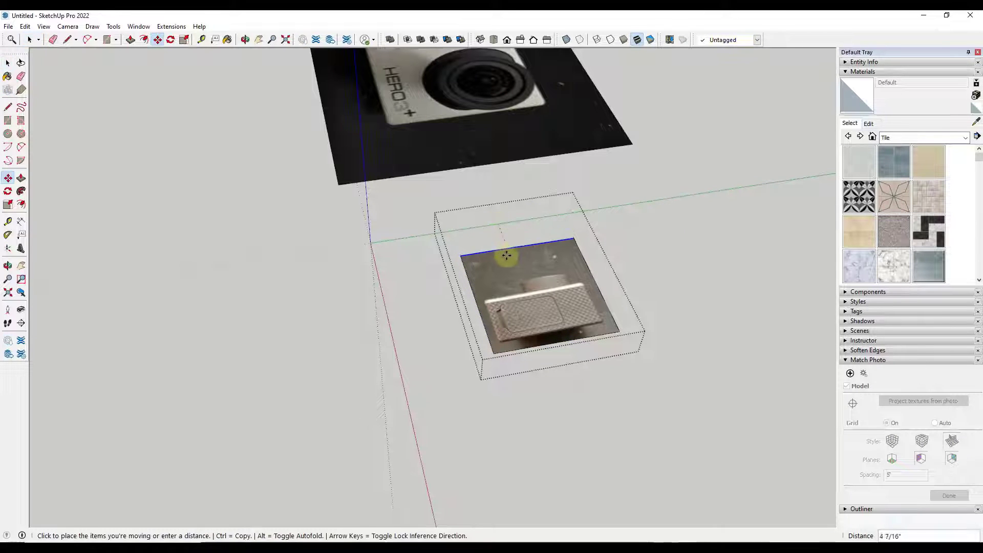
left_click(517, 269)
key("space")
left_click(589, 192)
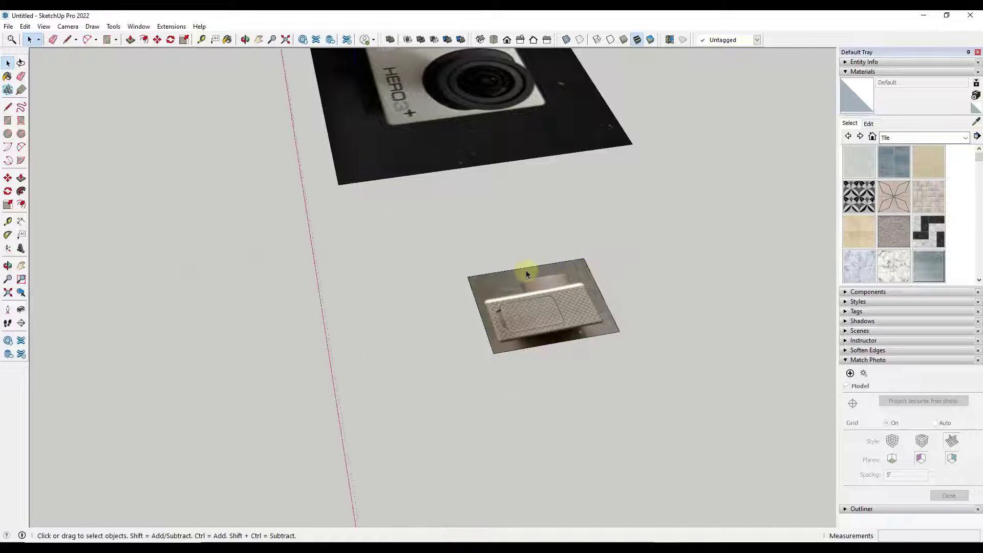
Step: Move the cropped side-view photo closer to the front photo
middle_click_drag(526, 270, 554, 322)
scroll(554, 322, "down", 2)
middle_click_drag(549, 277, 551, 296)
left_click(552, 296)
key("m")
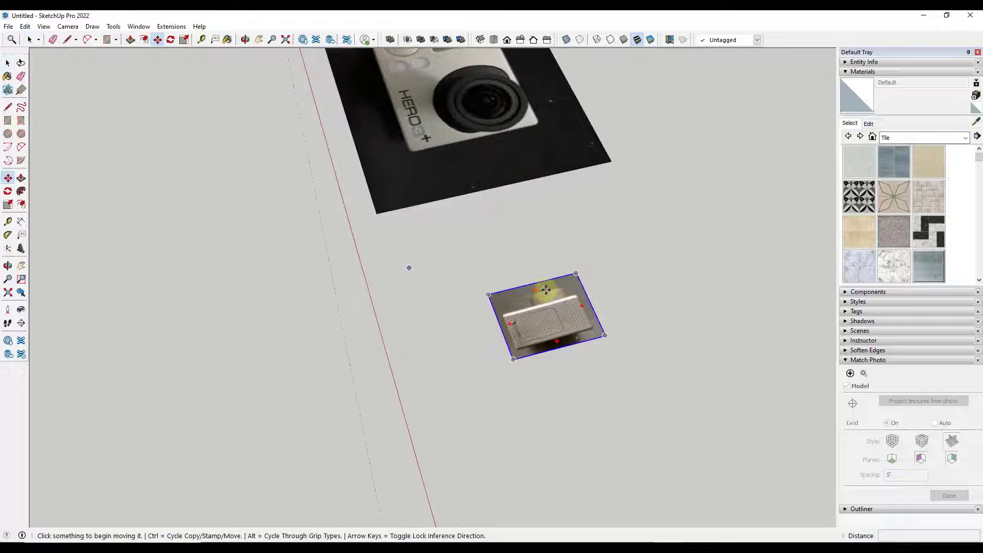
left_click(548, 290)
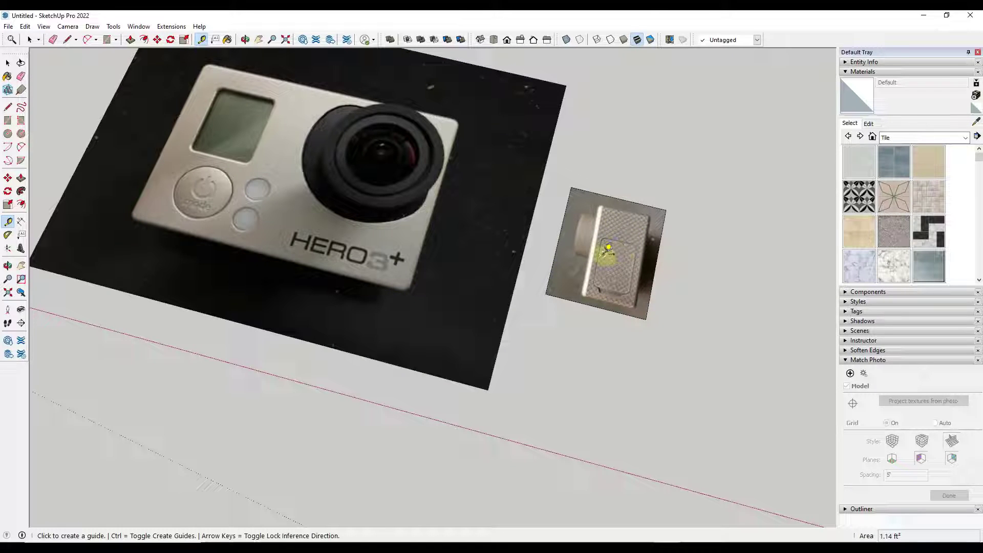
Step: Measure the camera's height in the front photo along the body's lens-side end with the Tape Measure
left_click(400, 283)
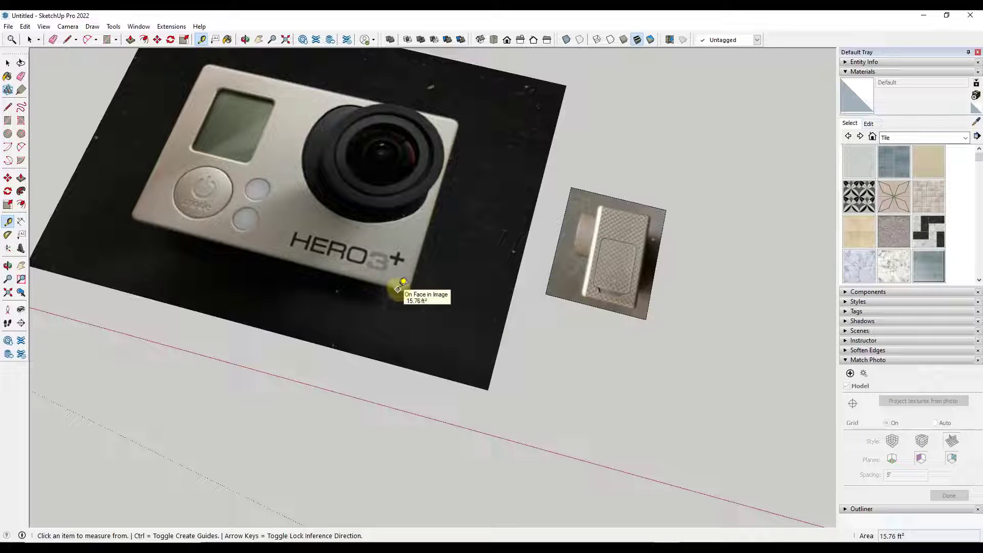
left_click(398, 289)
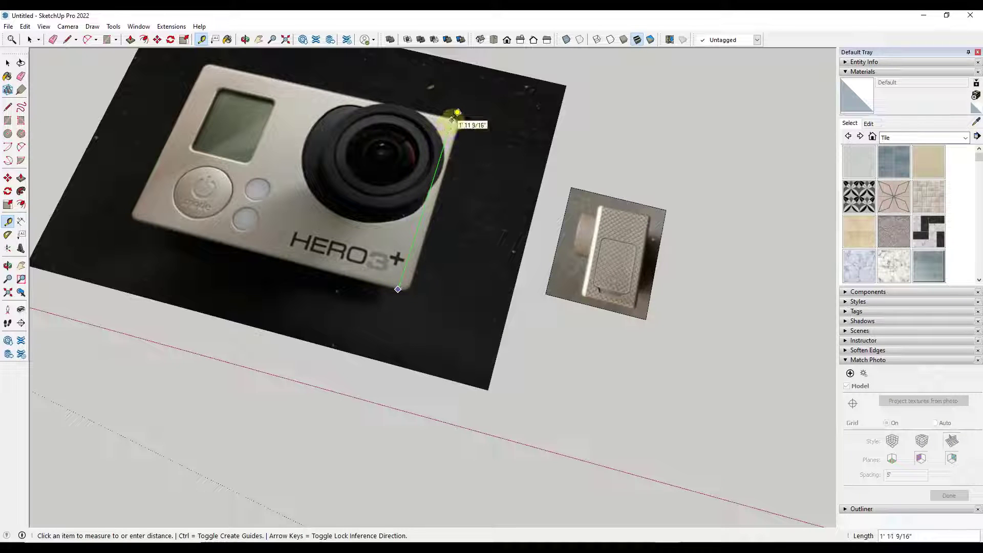
scroll(460, 110, "up", 1)
scroll(460, 111, "up", 3)
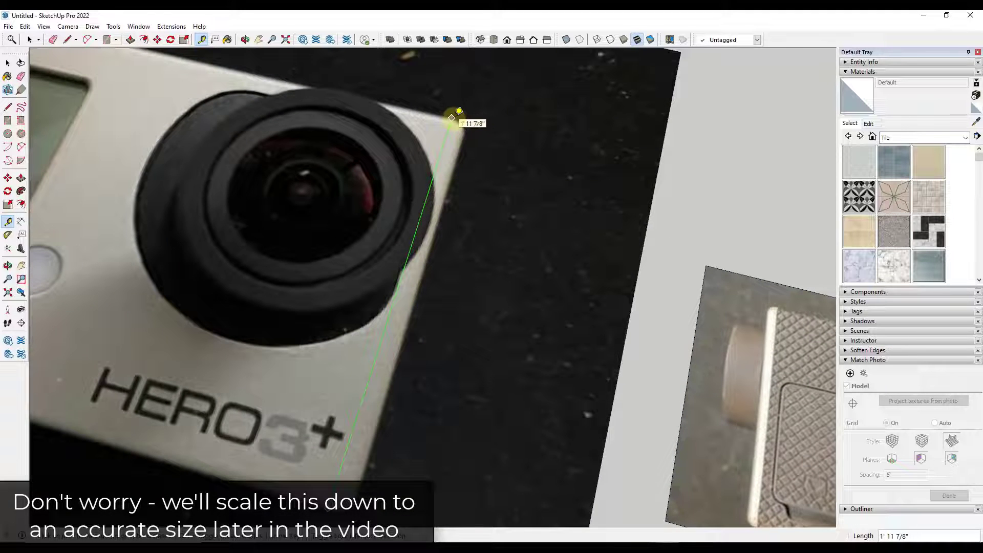
key("space")
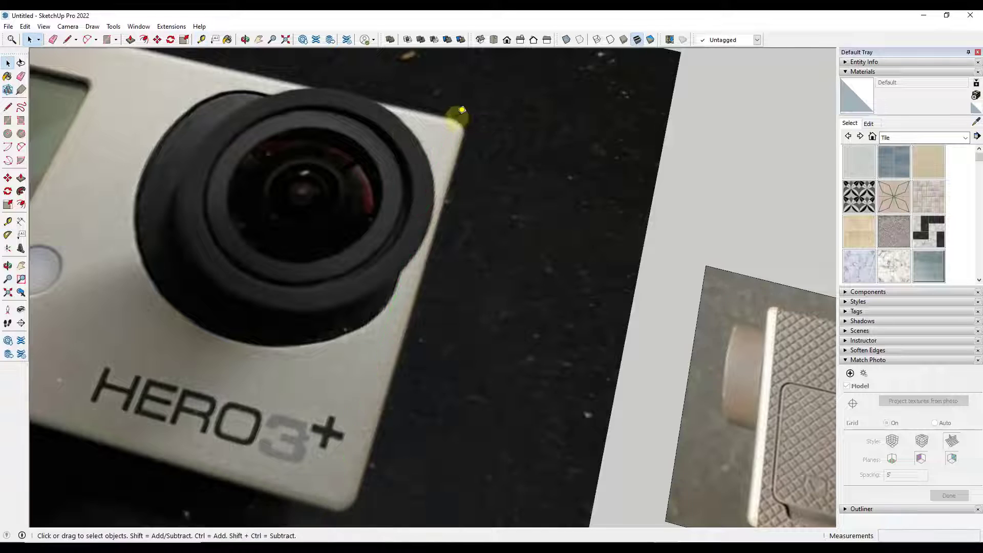
scroll(402, 137, "down", 4)
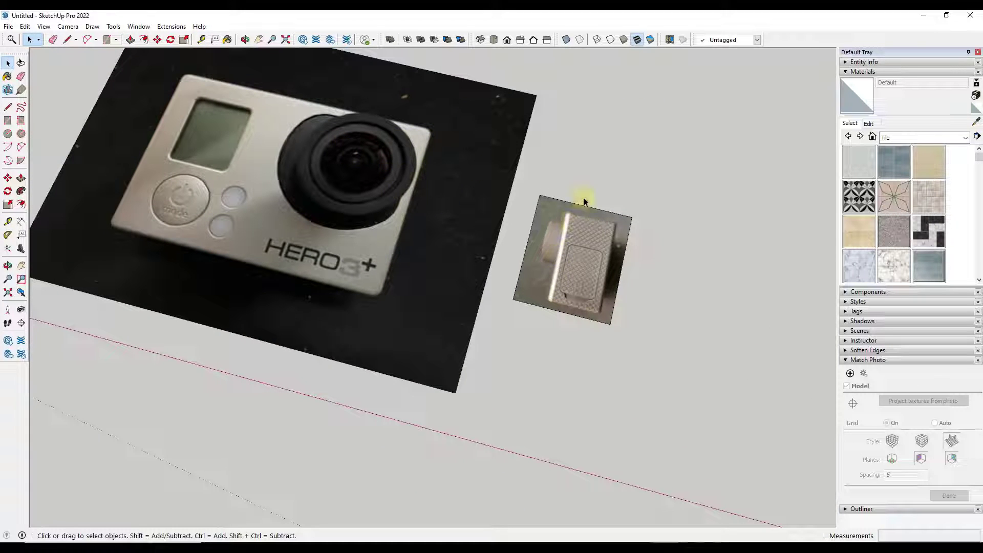
Step: Inside the side-view photo's group, measure along the camera's white front edge and resize the group to make that length 2'
left_click(609, 270)
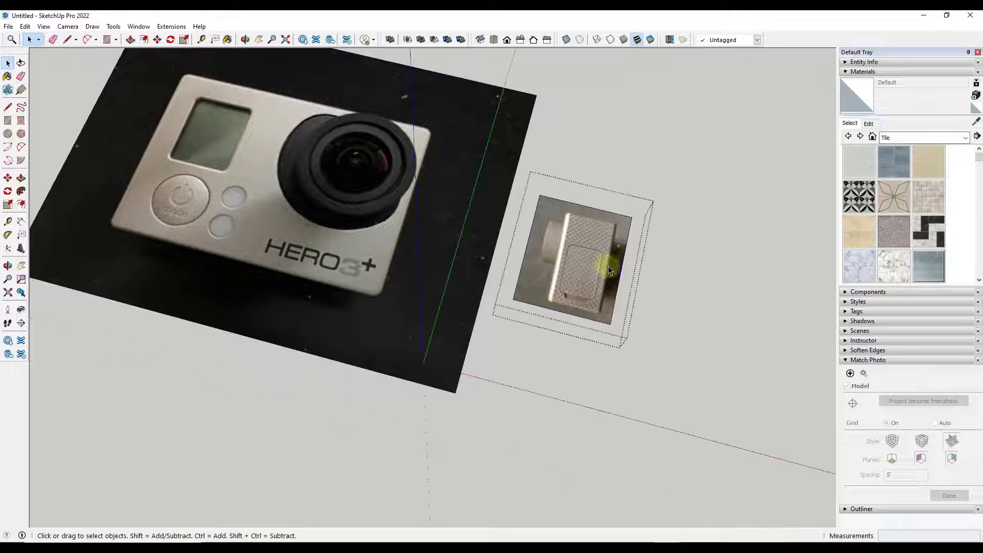
scroll(715, 266, "up", 5)
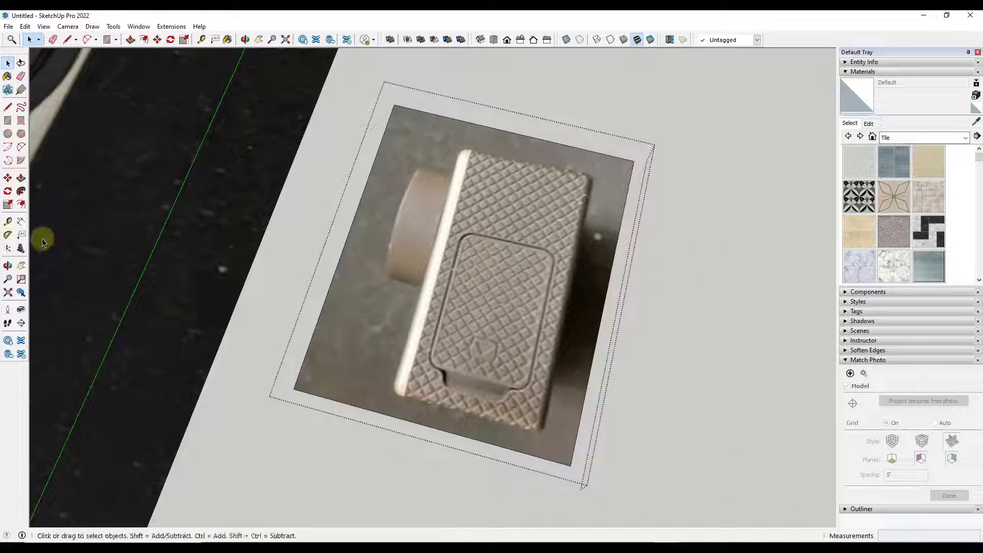
left_click(8, 221)
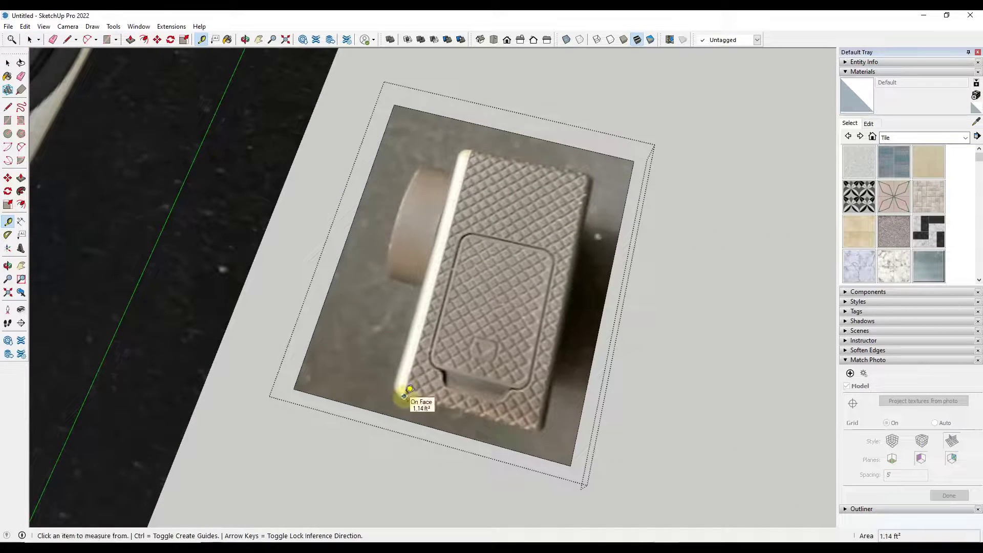
left_click(404, 396)
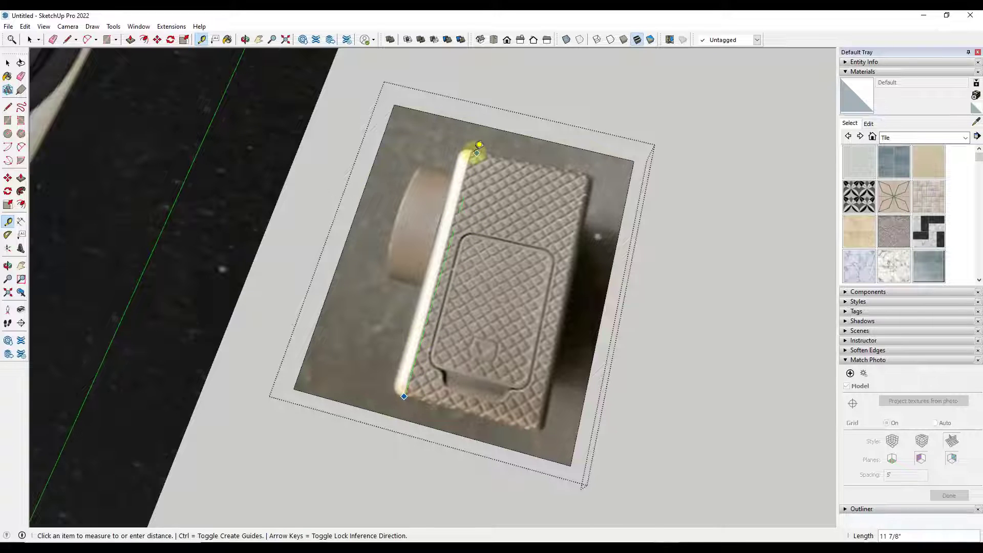
scroll(485, 145, "up", 3)
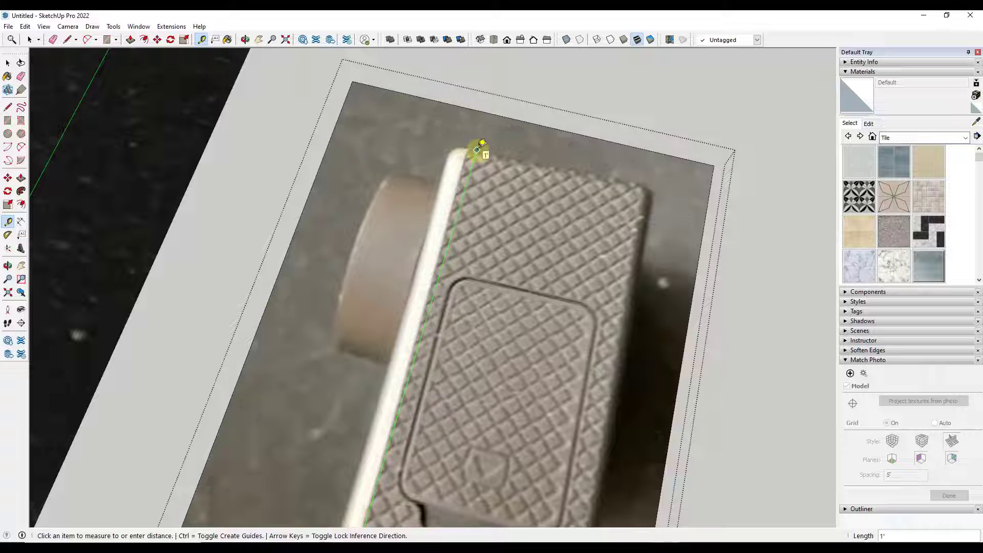
left_click(482, 143)
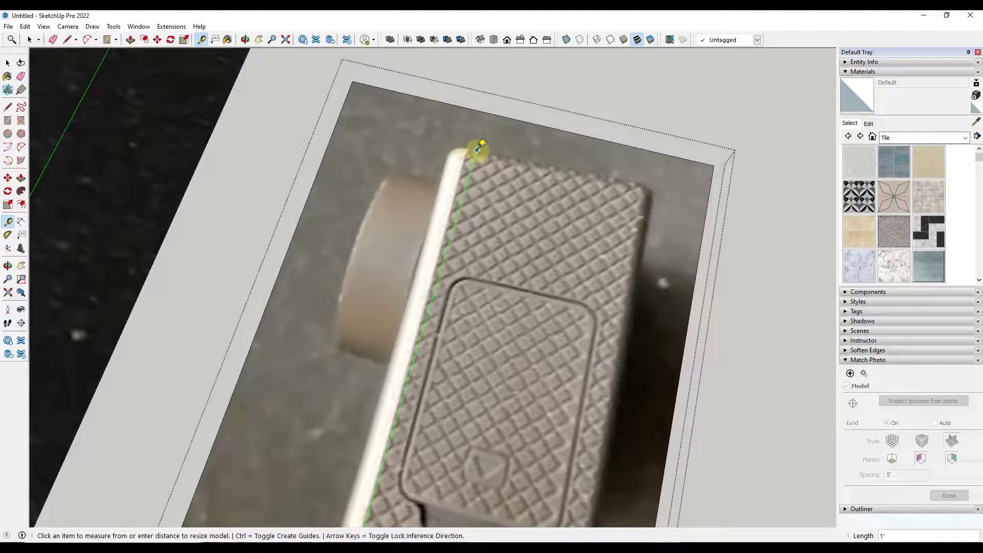
type("2'")
key("Return")
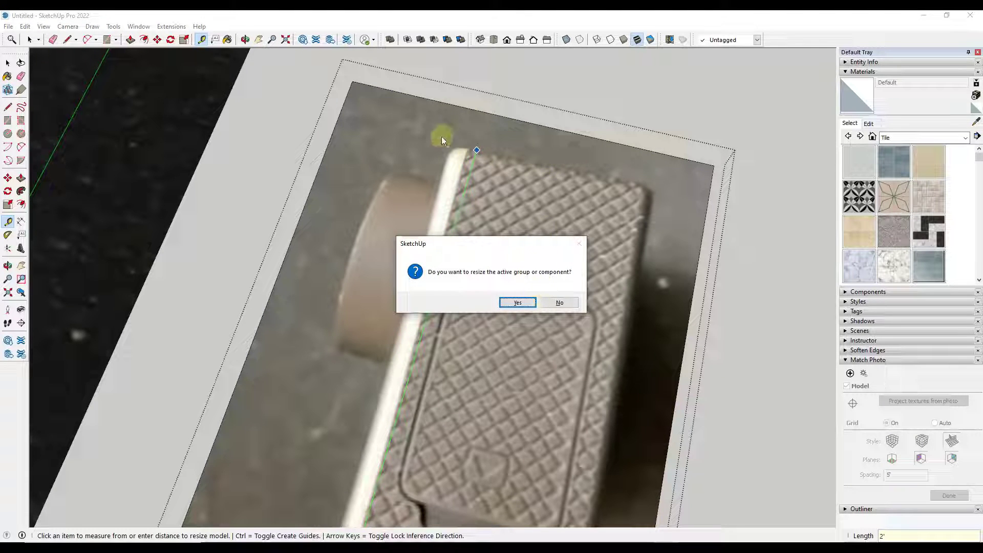
left_click(517, 303)
scroll(599, 344, "down", 6)
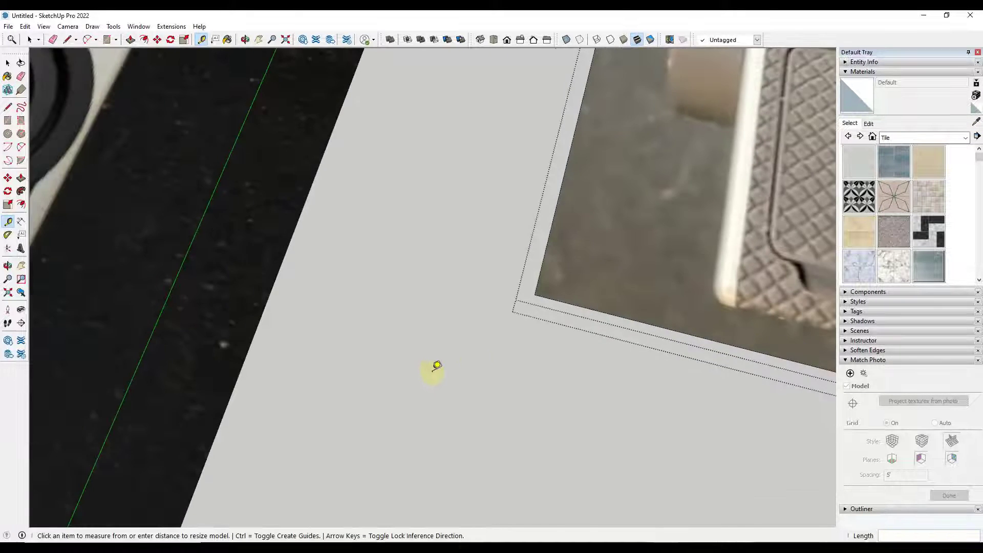
Step: Move the resized side-view photo onto the front photo, placing the end of its white edge near the camera body's upper lens-side corner
key("space")
left_click(556, 267)
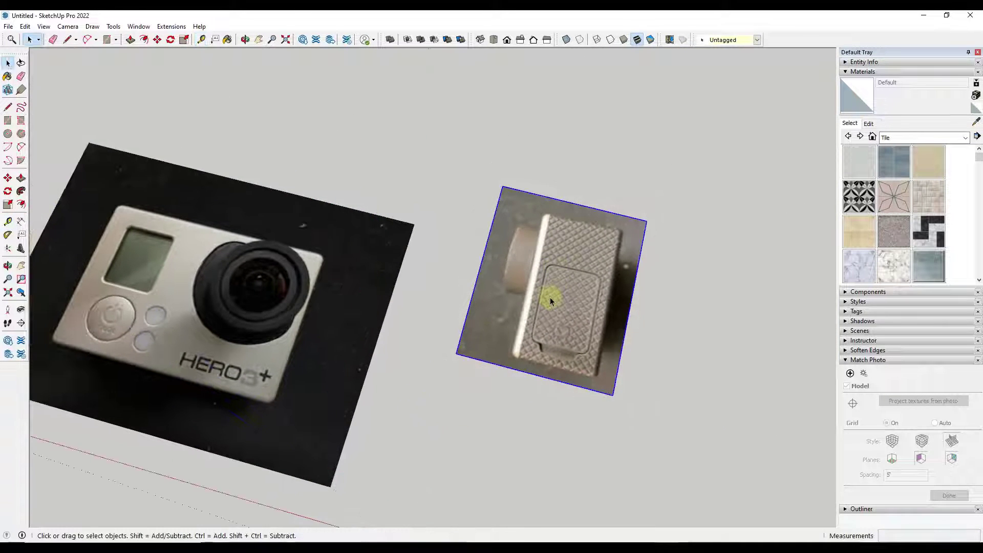
key("m")
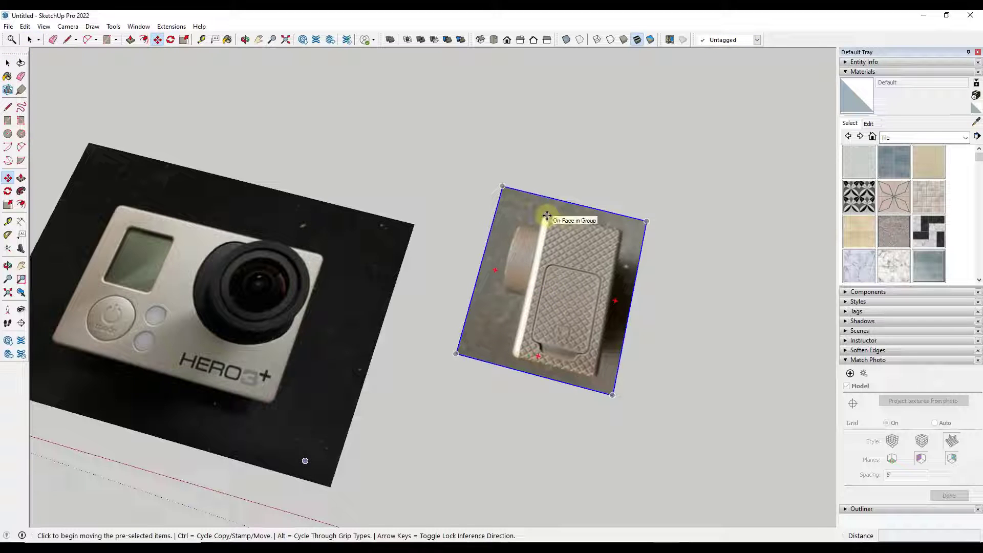
left_click(549, 215)
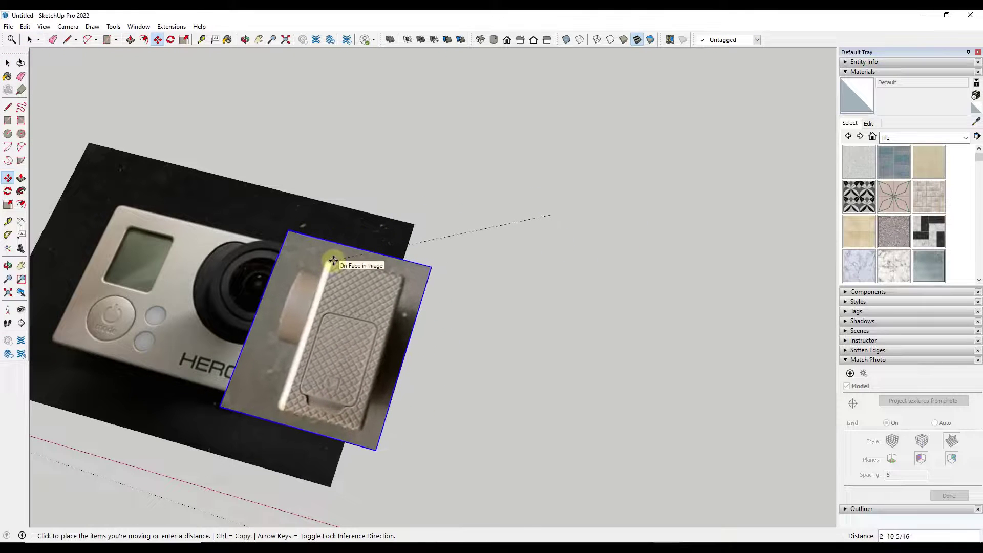
left_click(329, 258)
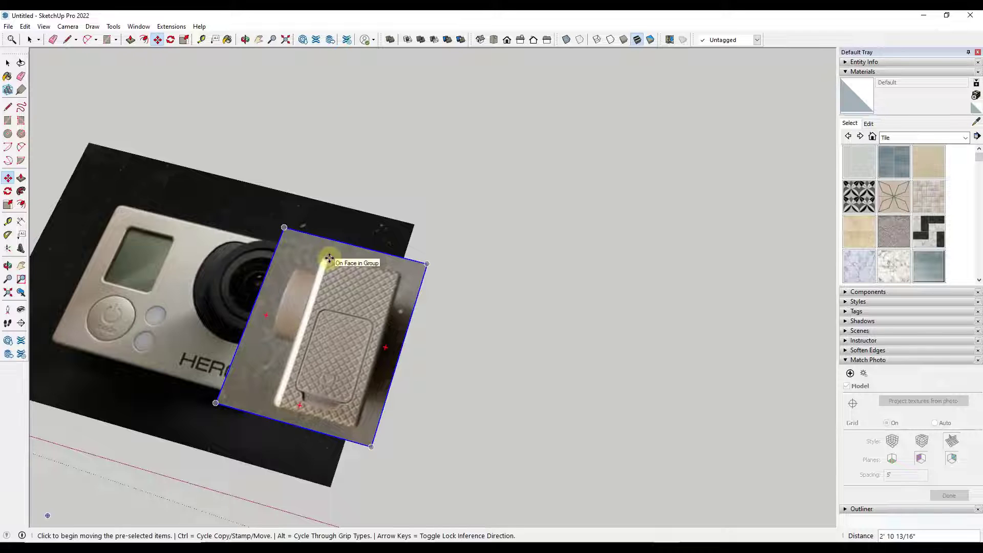
Step: Rotate the side-view photo 90 degrees upright so it stands perpendicular to the front photo with the lens facing up
middle_click_drag(318, 351, 392, 357)
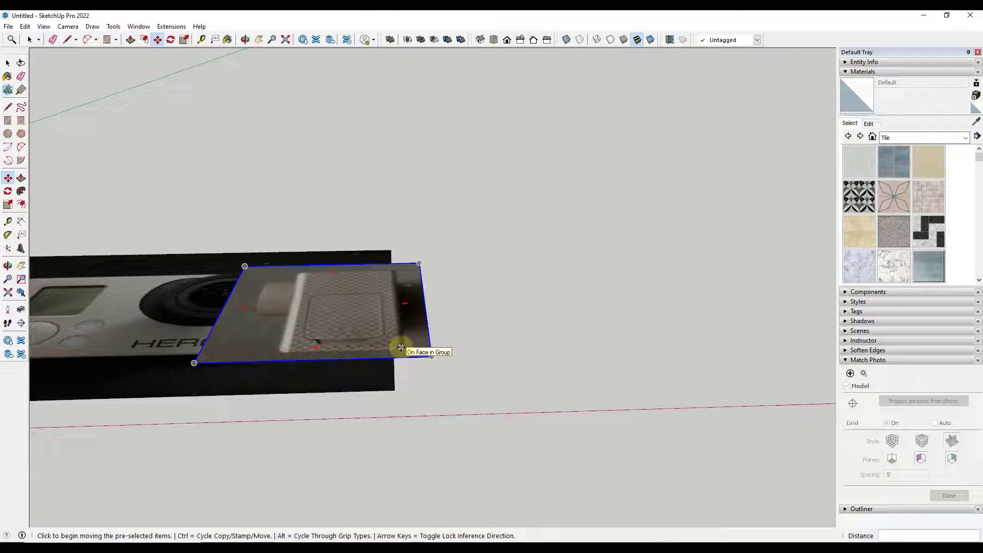
key("q")
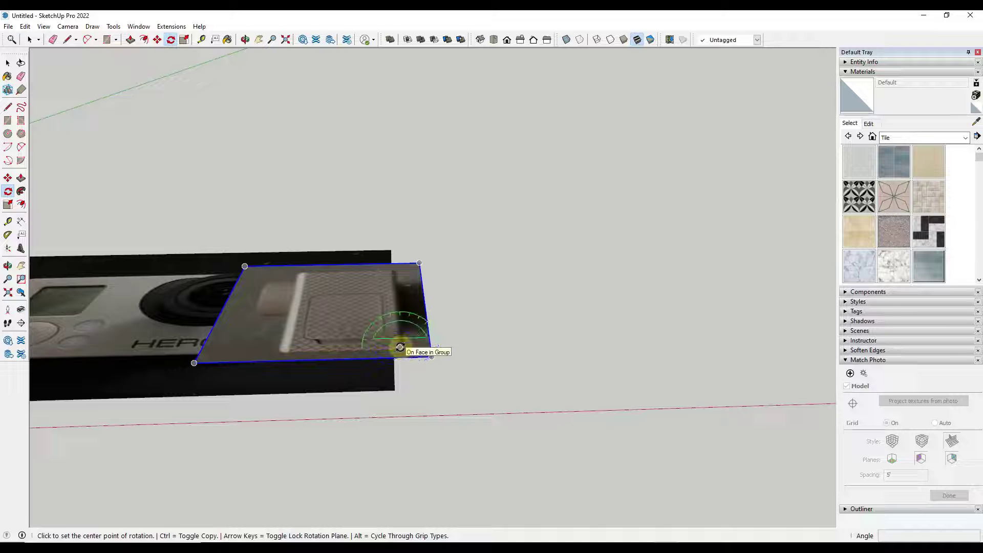
left_click(401, 349)
left_click(277, 352)
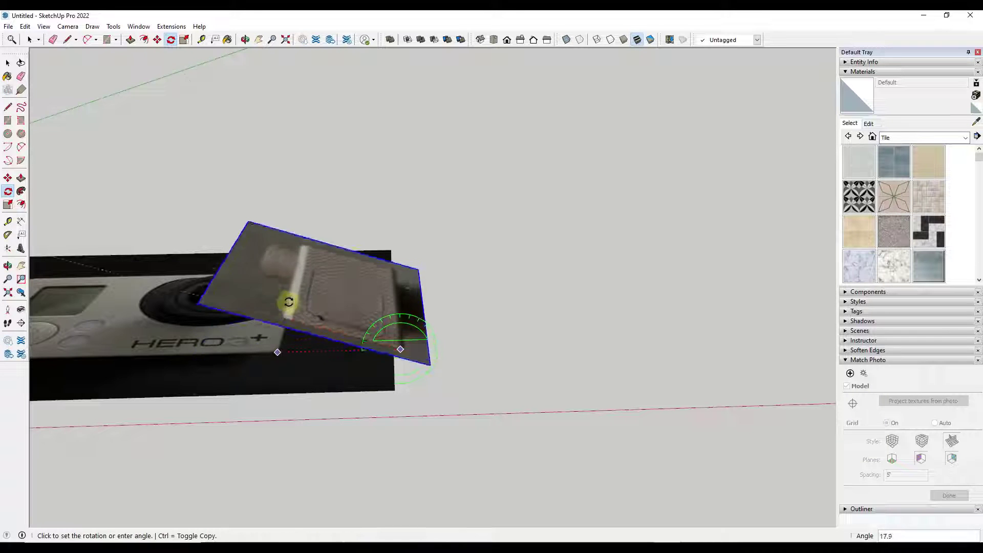
left_click(405, 241)
Step: Move the upright side-view photo about 1' 2 11/16" along the red axis to line up with the camera's end in the front photo
middle_click_drag(503, 278, 410, 302)
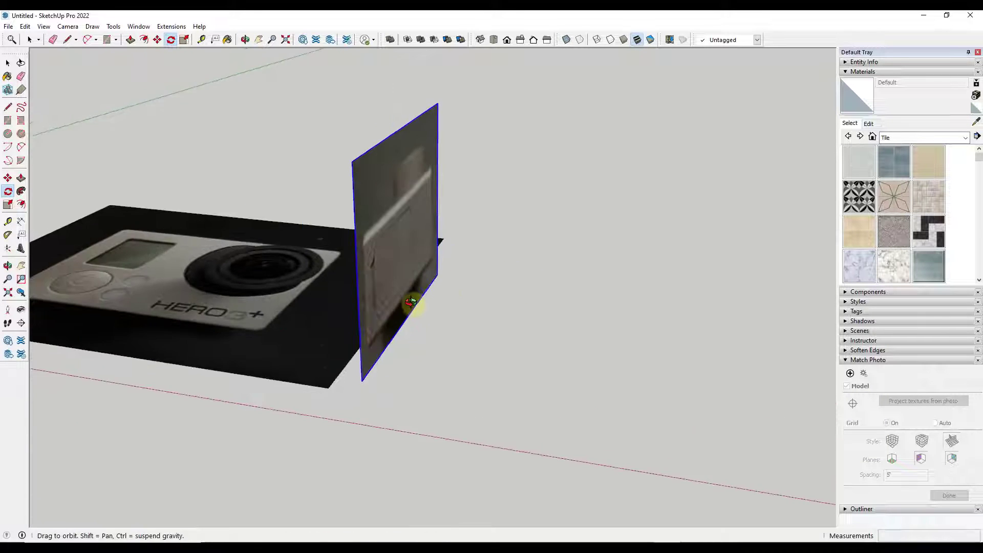
scroll(368, 325, "up", 6)
middle_click_drag(353, 339, 347, 381)
key("m")
left_click(345, 385)
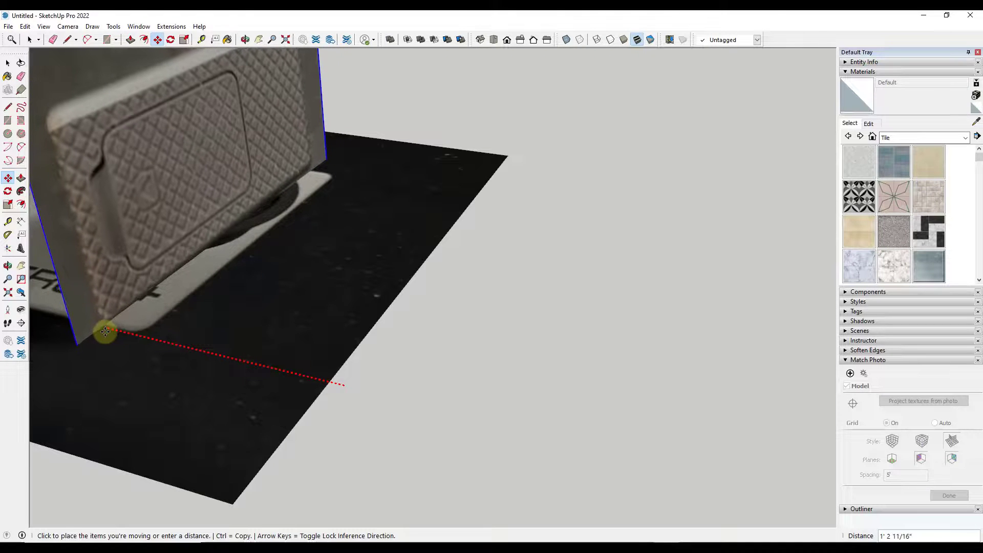
left_click(107, 331)
Step: Rotate the upright side-view photo about 1.4 degrees around the camera's lower corner to align its bottom edge with the front photo
scroll(308, 335, "down", 5)
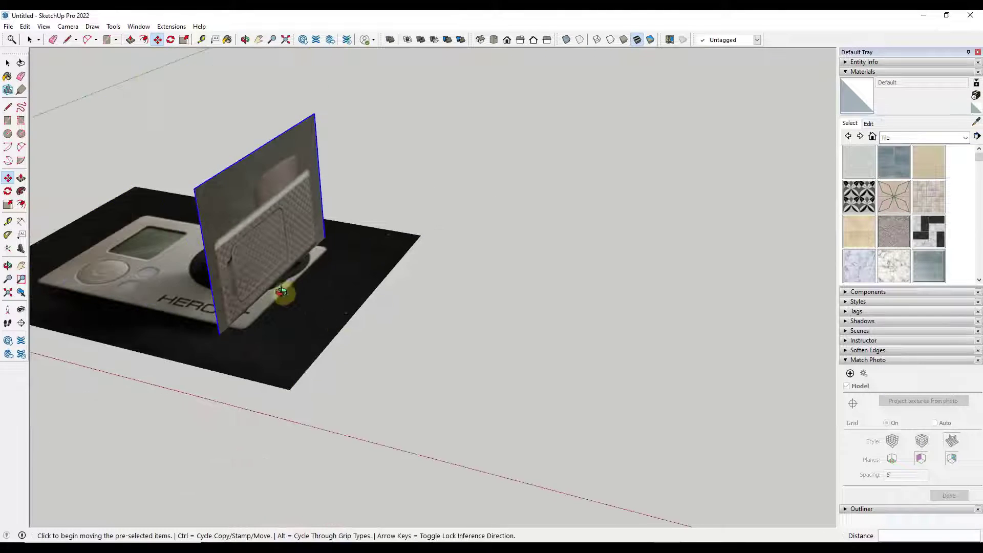
middle_click_drag(303, 235, 55, 136)
scroll(276, 254, "up", 5)
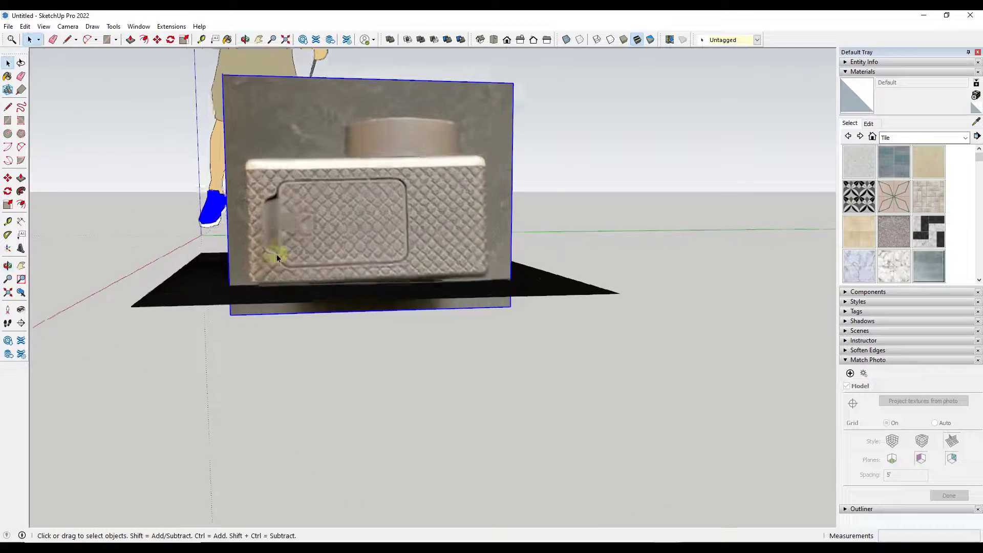
key("q")
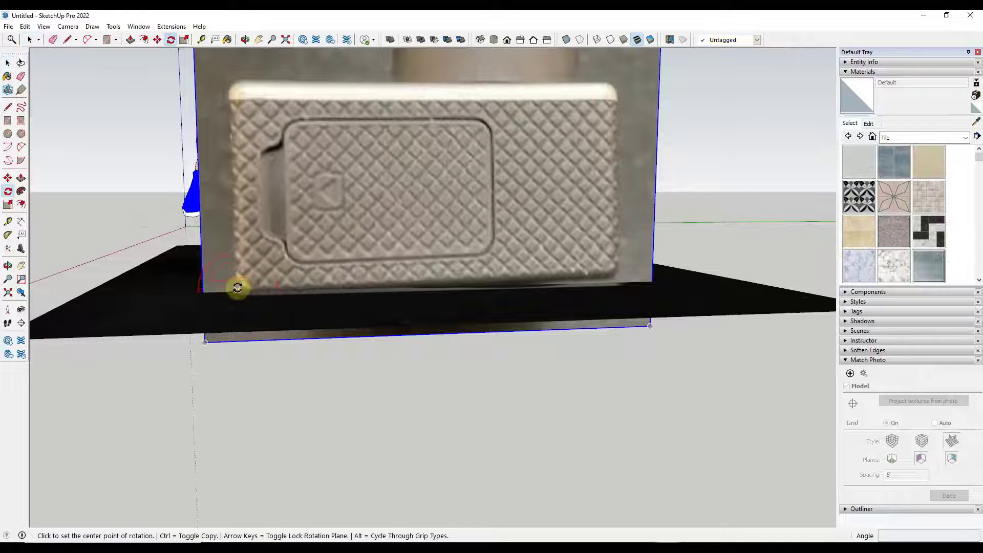
left_click(239, 290)
scroll(613, 273, "up", 5)
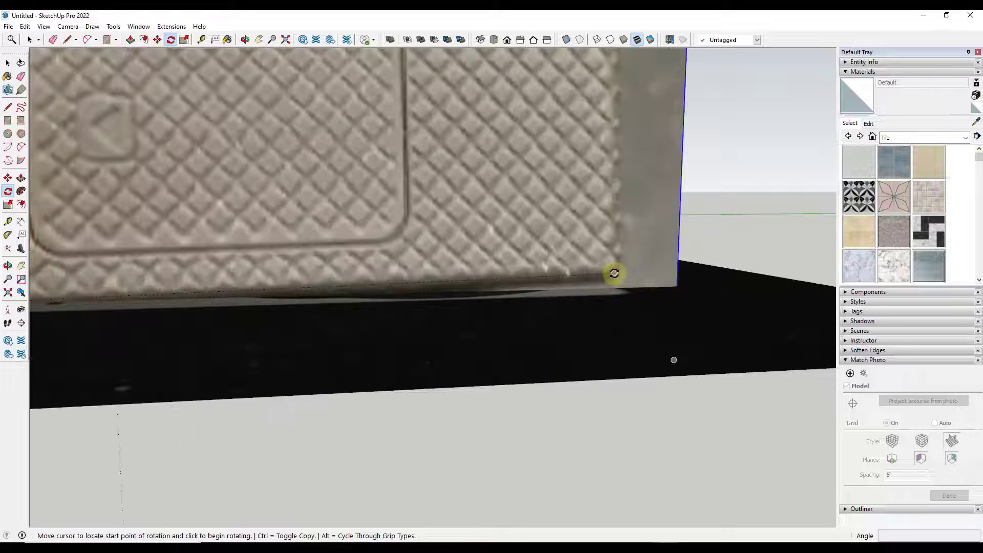
left_click(615, 277)
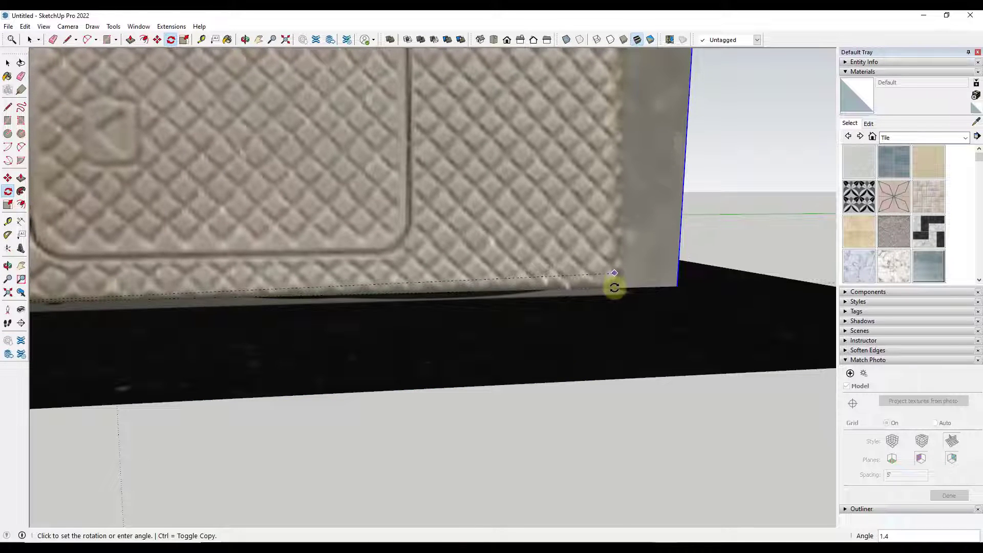
left_click(614, 288)
Step: Unhide all hidden geometry to bring back the rounded camera body outline
scroll(589, 304, "down", 3)
scroll(546, 316, "down", 5)
middle_click_drag(547, 317, 309, 297)
key("space")
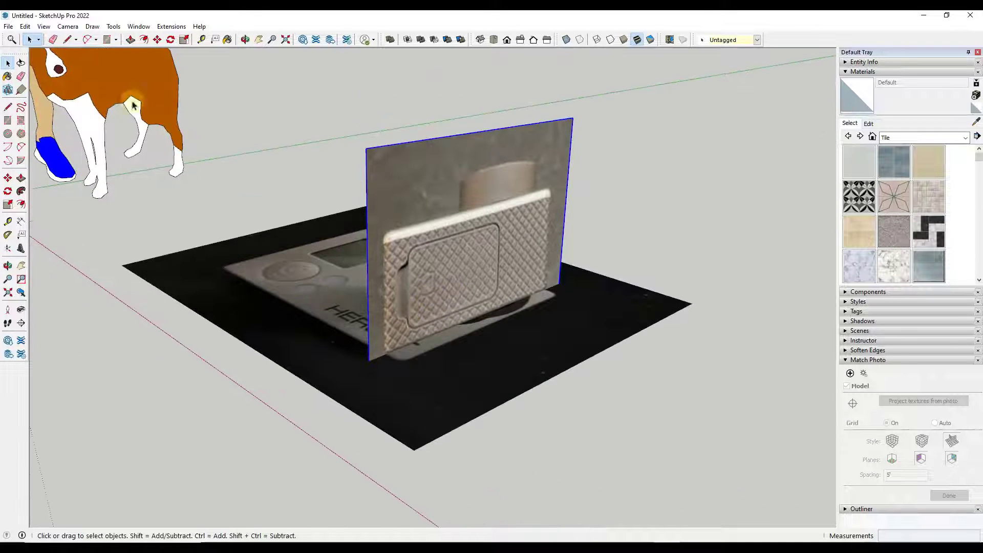
left_click(26, 27)
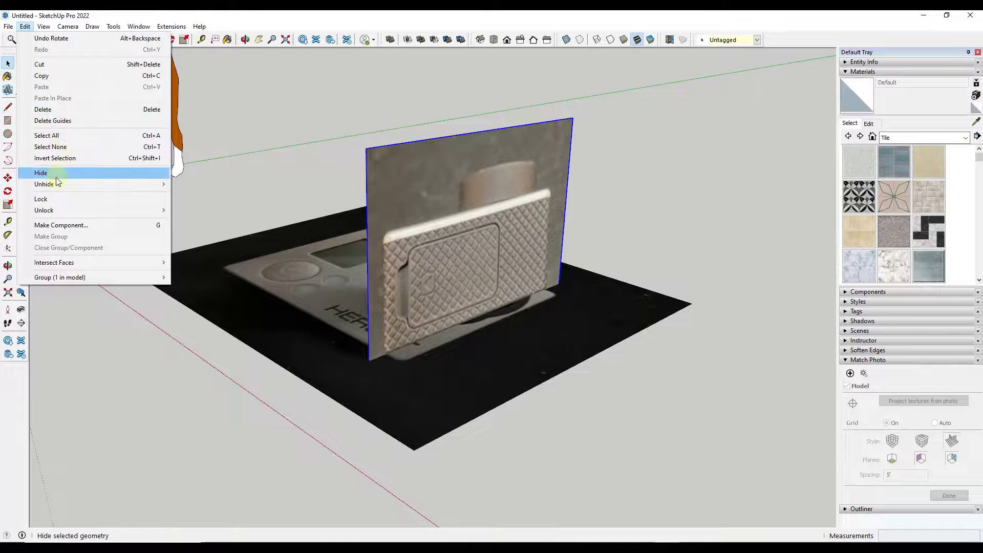
mouse_move(129, 189)
left_click(192, 207)
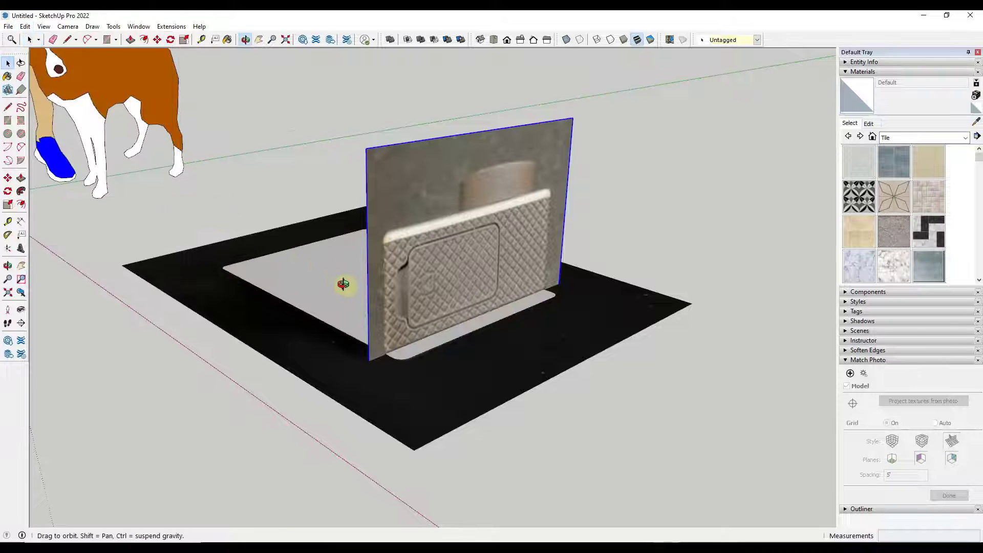
scroll(348, 280, "up", 1)
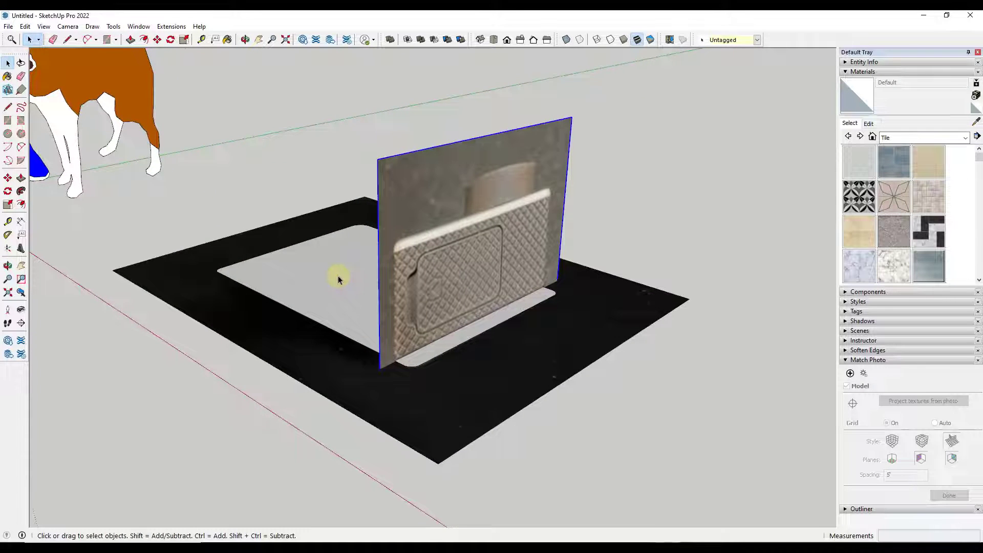
double_click(338, 276)
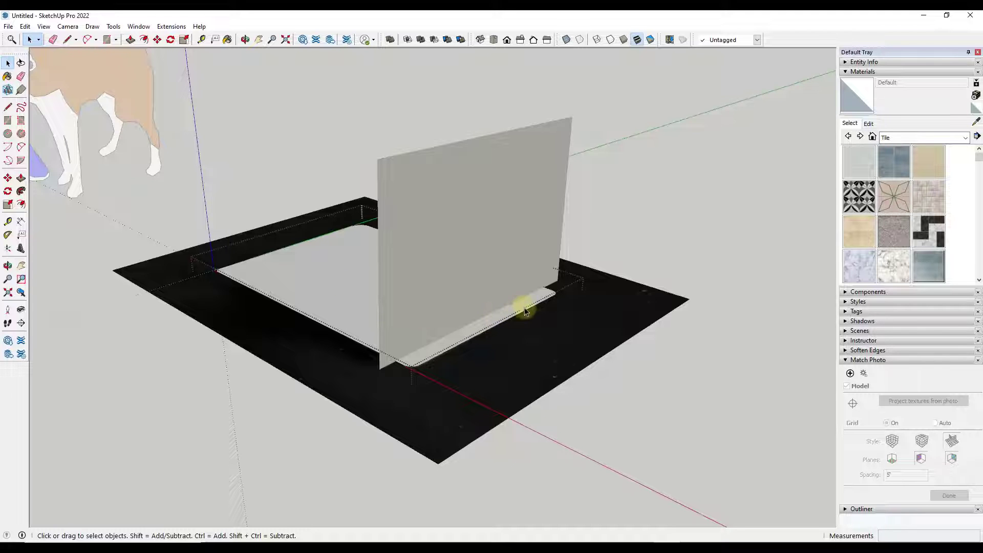
scroll(523, 309, "up", 4)
scroll(634, 308, "down", 5)
middle_click_drag(609, 309, 584, 276)
scroll(543, 212, "up", 2)
scroll(543, 216, "up", 1)
left_click(597, 229)
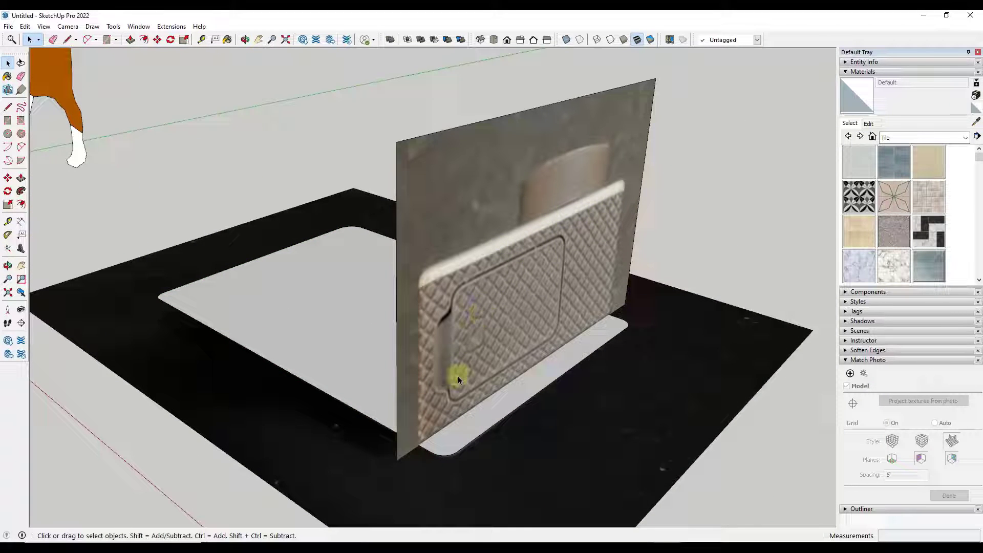
Step: Draw a vertical guide line about 1' 5/16" long on the side-view photo, from the camera's bottom corner to its white front edge
key("l")
scroll(410, 448, "up", 3)
left_click(421, 449)
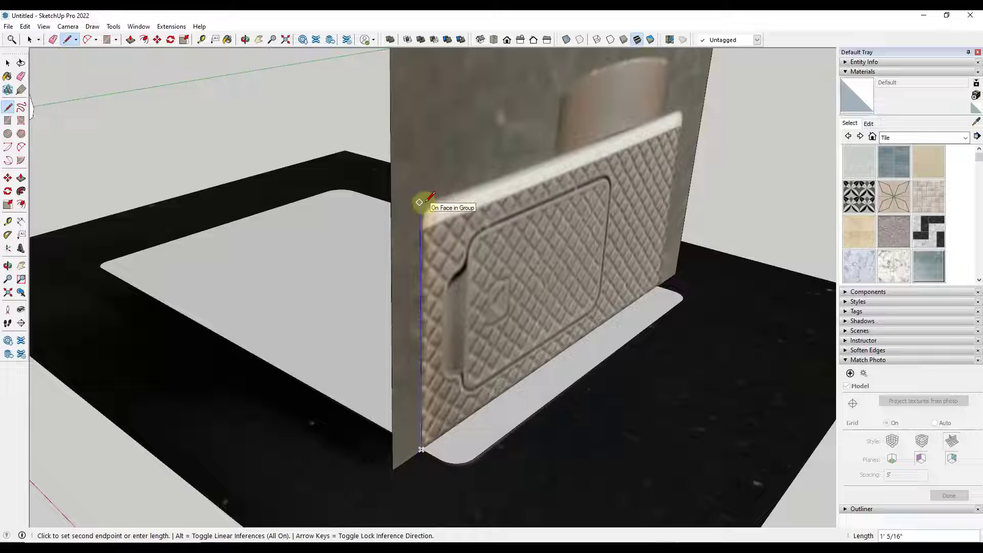
key("space")
Step: Inside the body outline group, extrude the rounded face upward 1' 5/16" to match the guide line's height
double_click(339, 345)
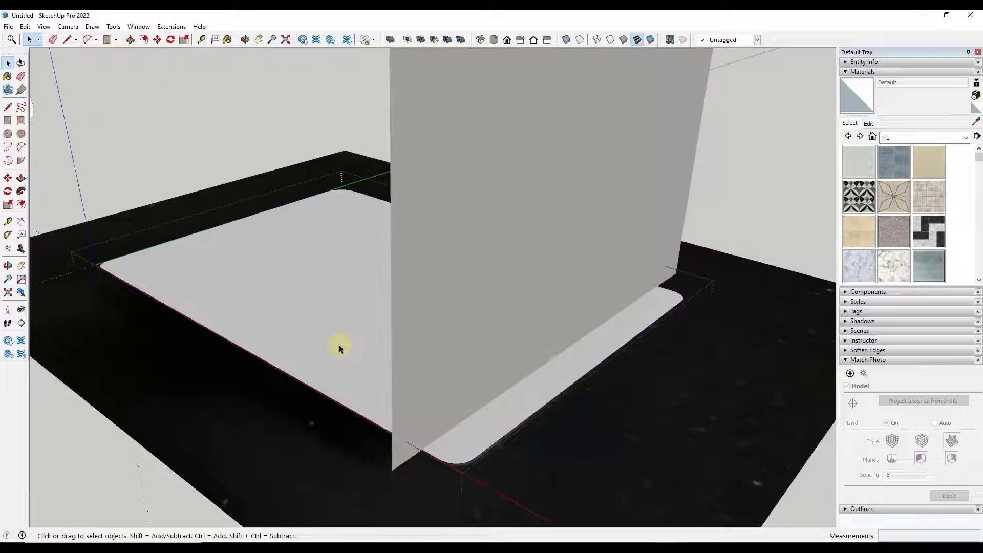
key("p")
left_click(473, 438)
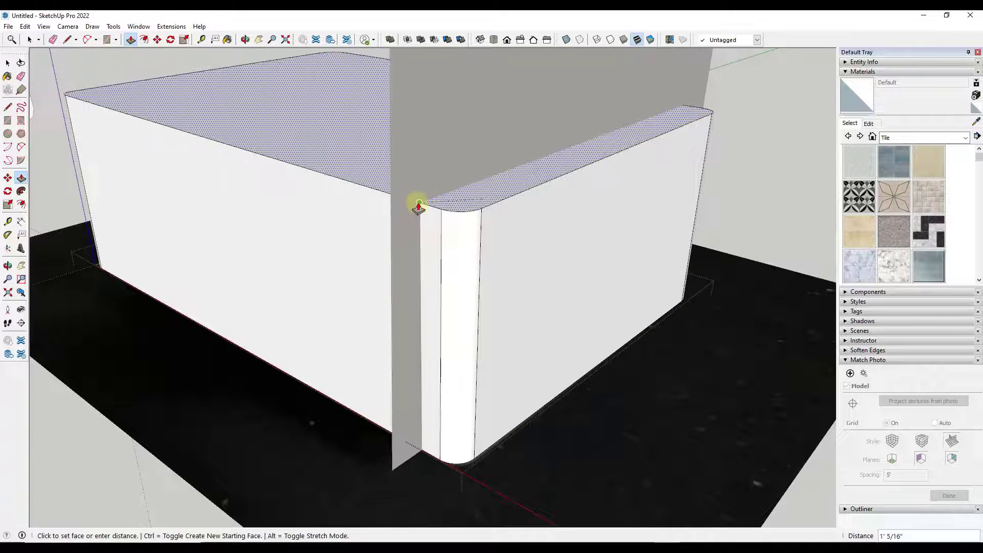
left_click(418, 207)
key("space")
scroll(418, 207, "down", 6)
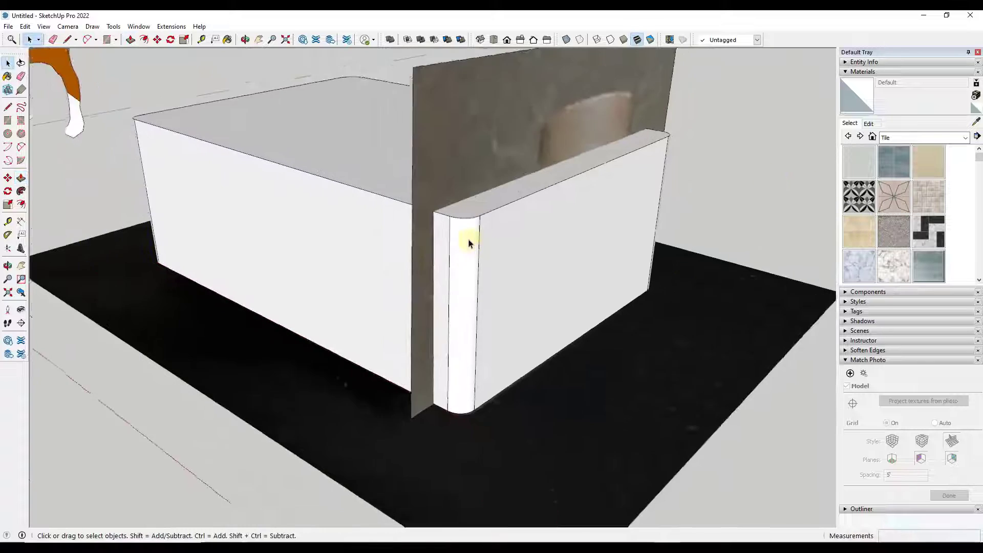
middle_click_drag(508, 249, 473, 237)
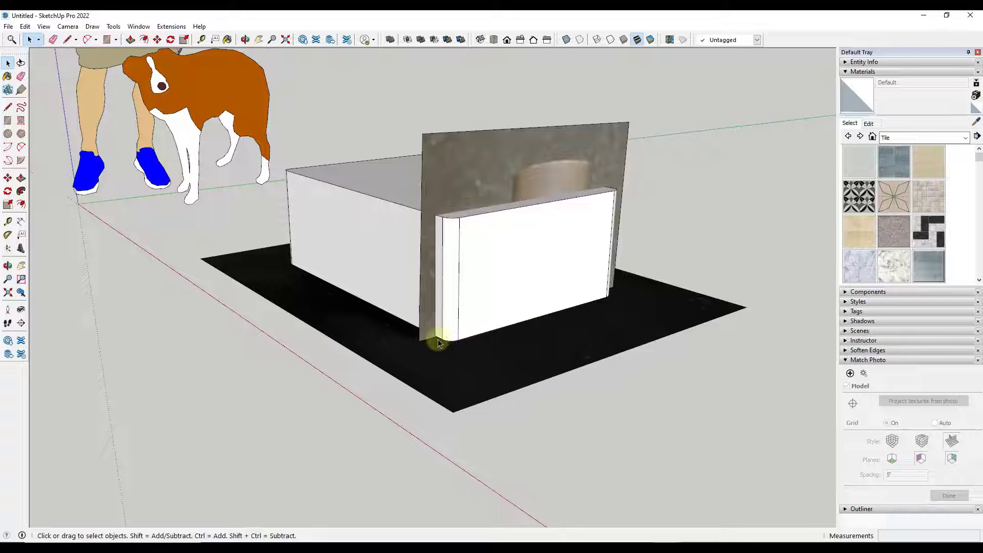
middle_click_drag(467, 230, 496, 230)
Step: Move the front photo 1' 5/16" up along the blue axis so it lies level with the extruded body's upper face
left_click(619, 338)
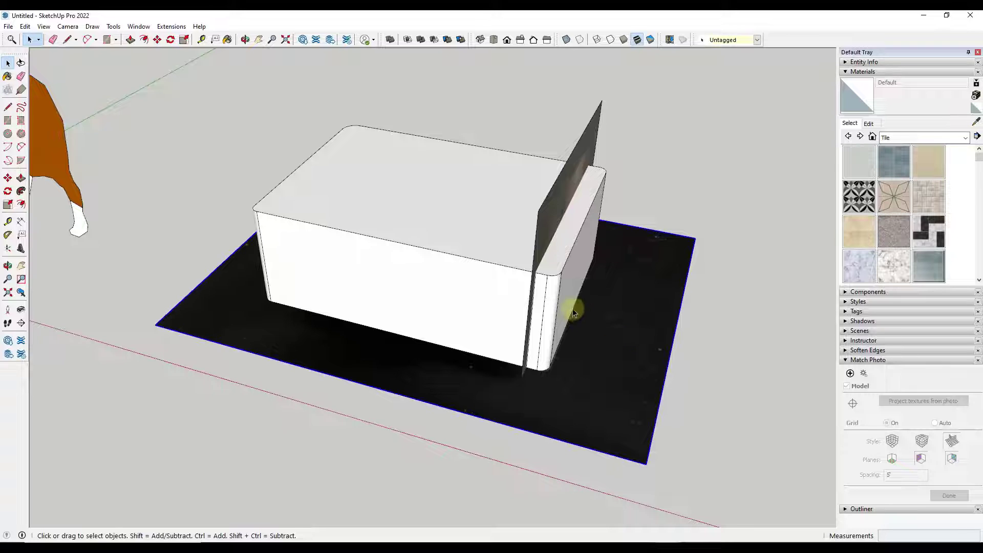
key("m")
left_click(622, 348)
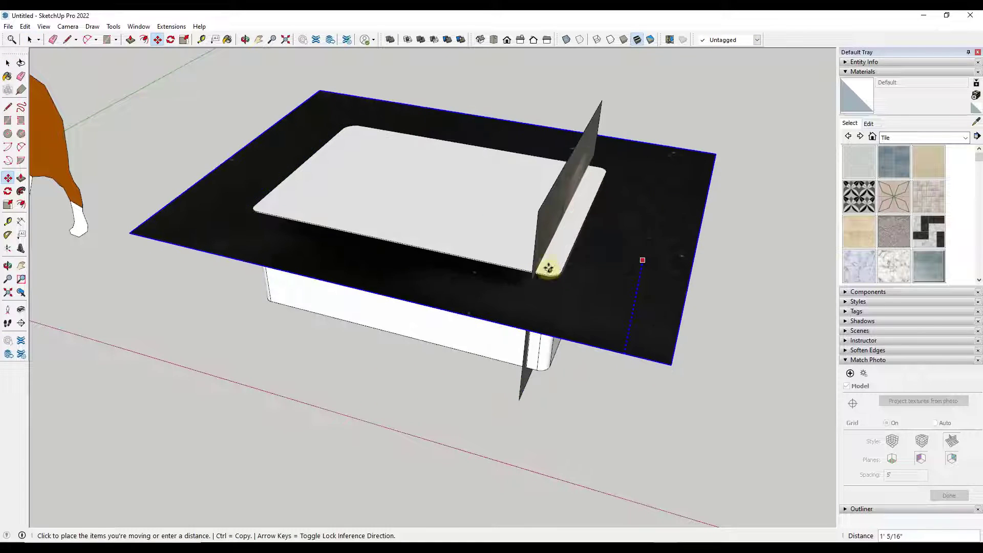
left_click(496, 242)
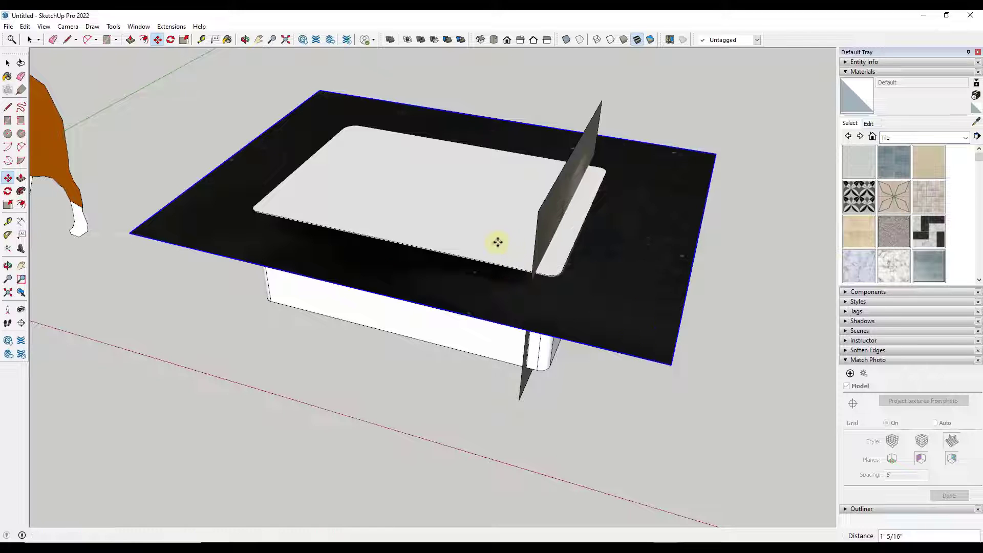
scroll(527, 224, "up", 3)
middle_click_drag(527, 224, 500, 231)
scroll(502, 241, "down", 3)
Step: Hide the extruded camera body group and the upright side-view photo
key("space")
left_click(505, 229)
right_click(502, 230)
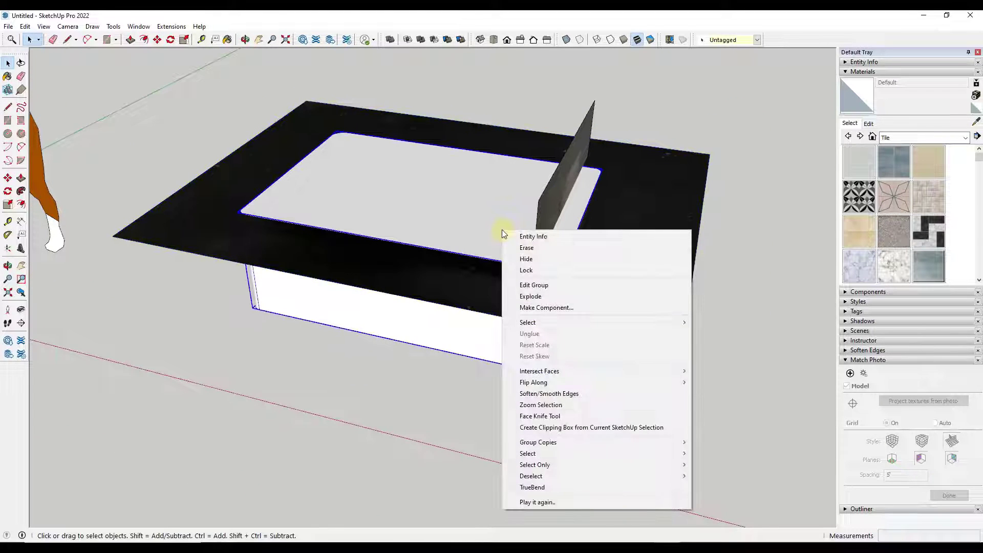
left_click(527, 259)
scroll(504, 226, "up", 3)
middle_click_drag(504, 225, 494, 340)
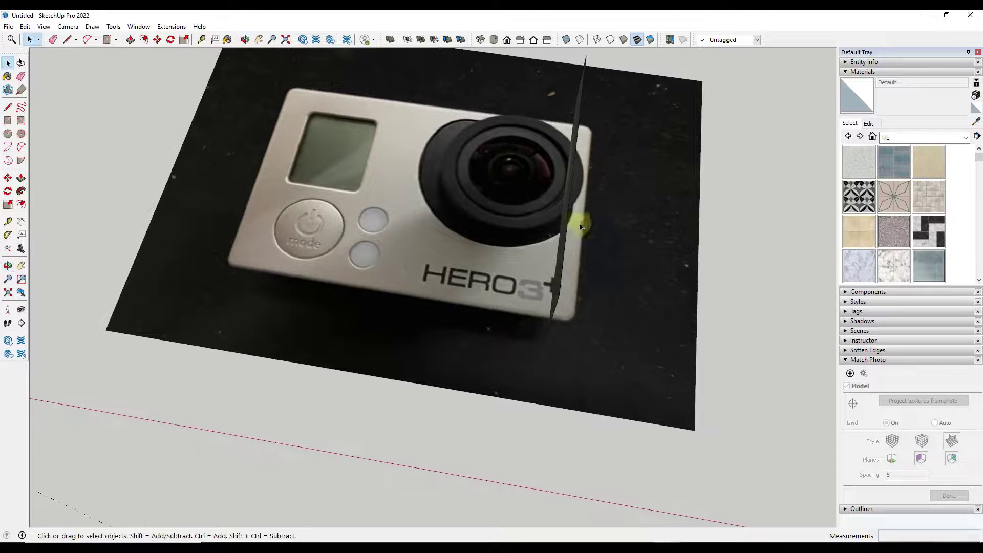
middle_click_drag(577, 220, 514, 169)
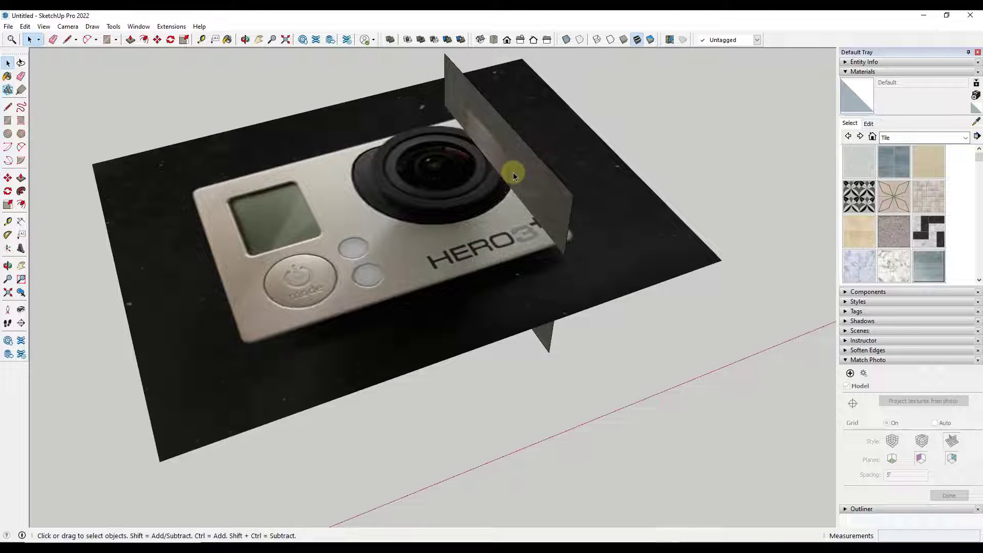
right_click(513, 172)
left_click(530, 201)
Step: Draw a circle of about 7 5/16" radius on the front photo, centred on the lens and reaching the lens ring's outer edge
middle_click_drag(531, 206, 465, 208)
scroll(509, 176, "up", 5)
key("c")
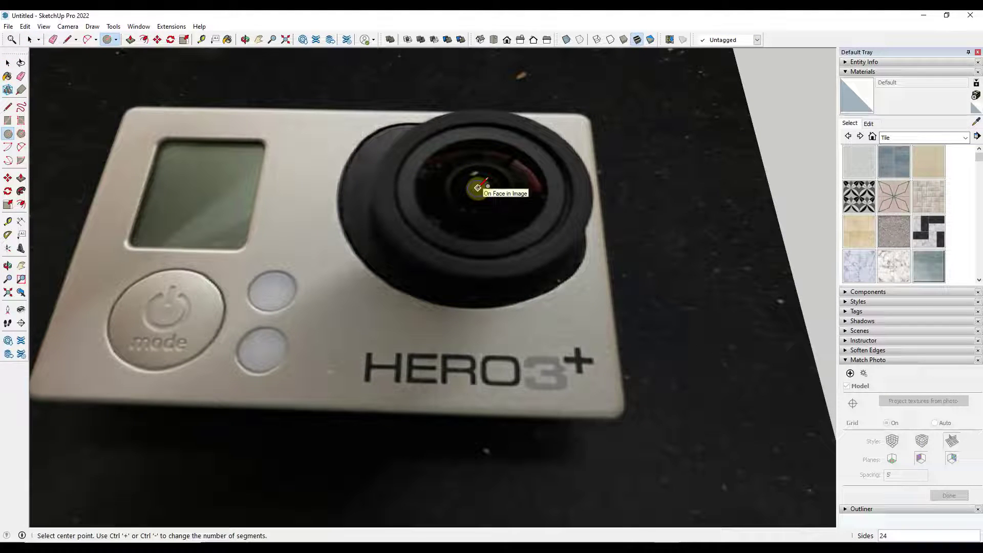
left_click(478, 188)
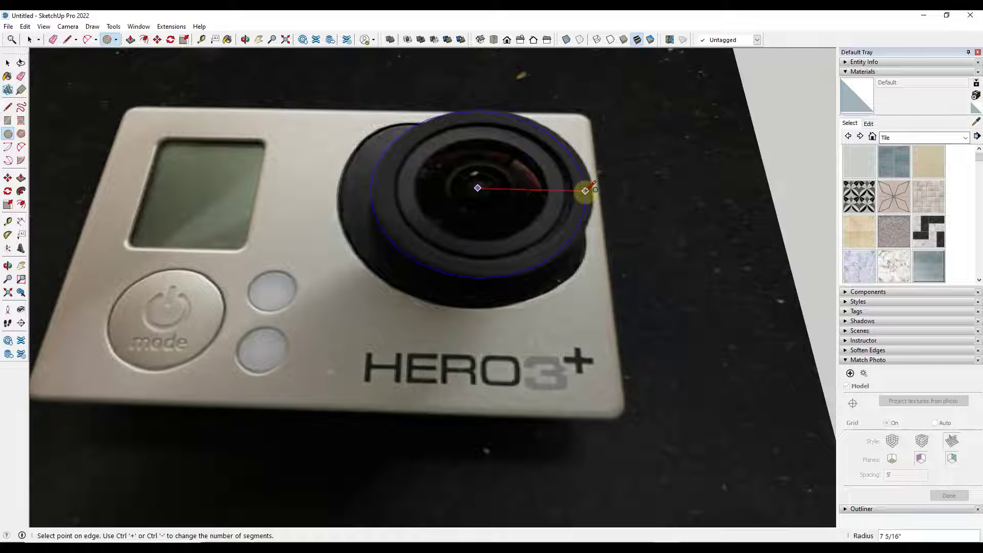
left_click(585, 191)
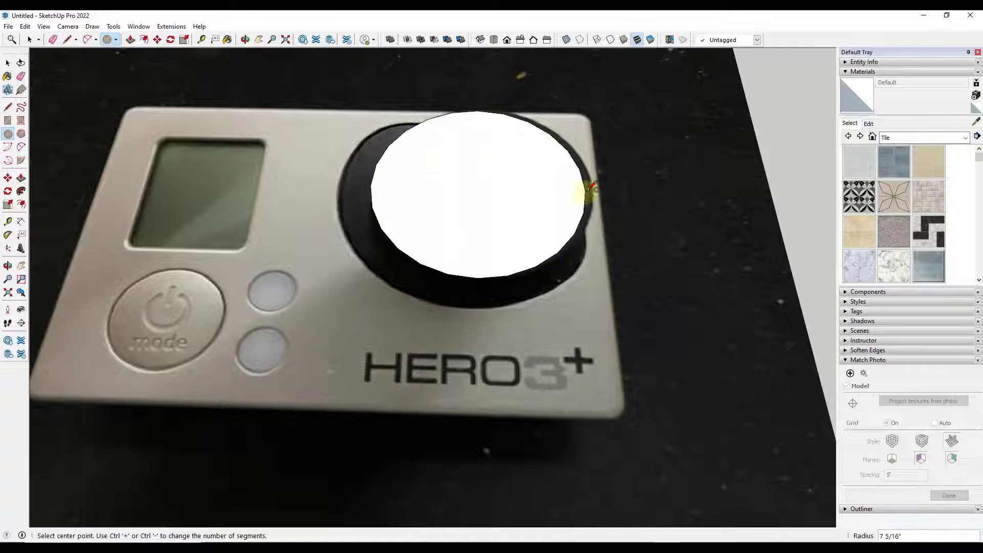
middle_click_drag(581, 193, 503, 220)
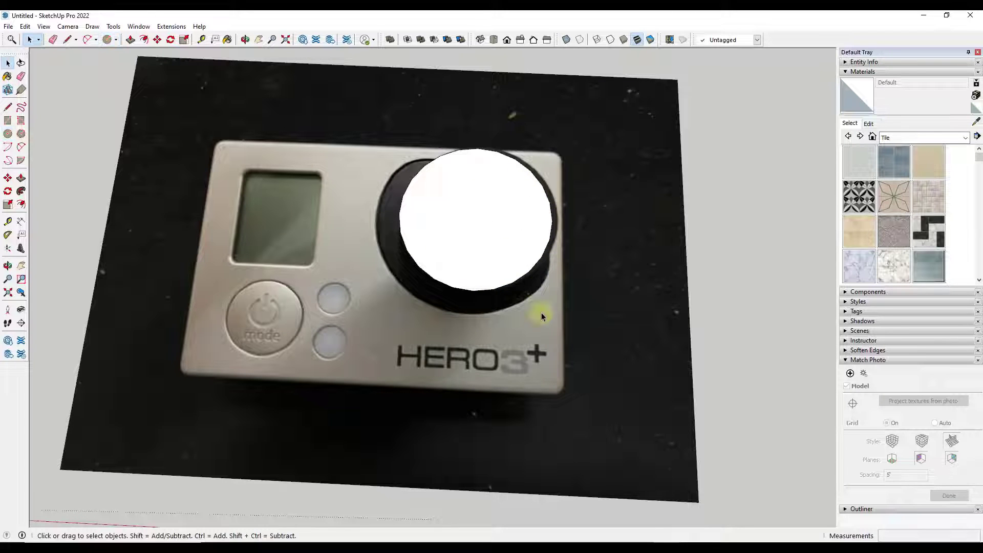
middle_click_drag(542, 312, 418, 131)
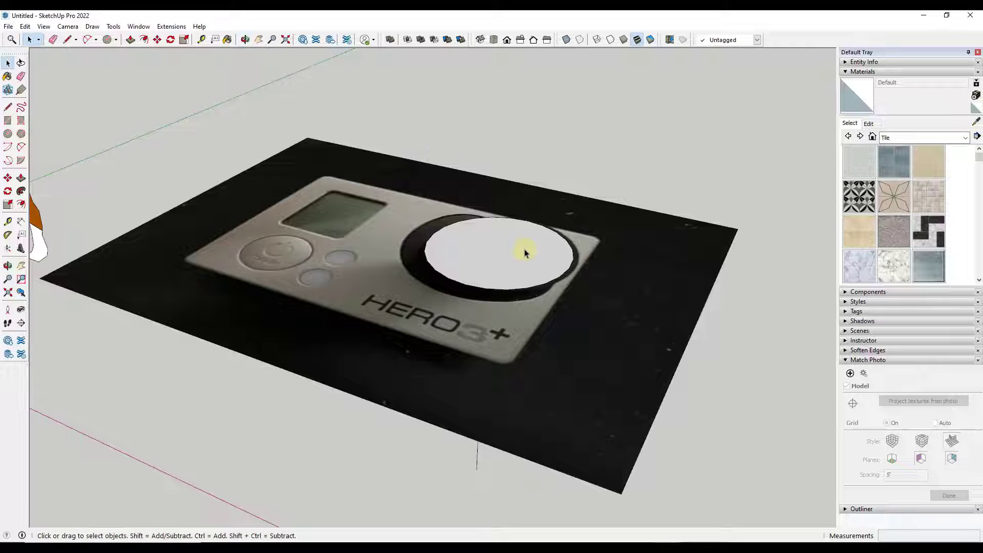
Step: Unhide everything to restore the camera body and the side-view photo around the lens circle
scroll(524, 249, "down", 3)
middle_click_drag(601, 266, 523, 226)
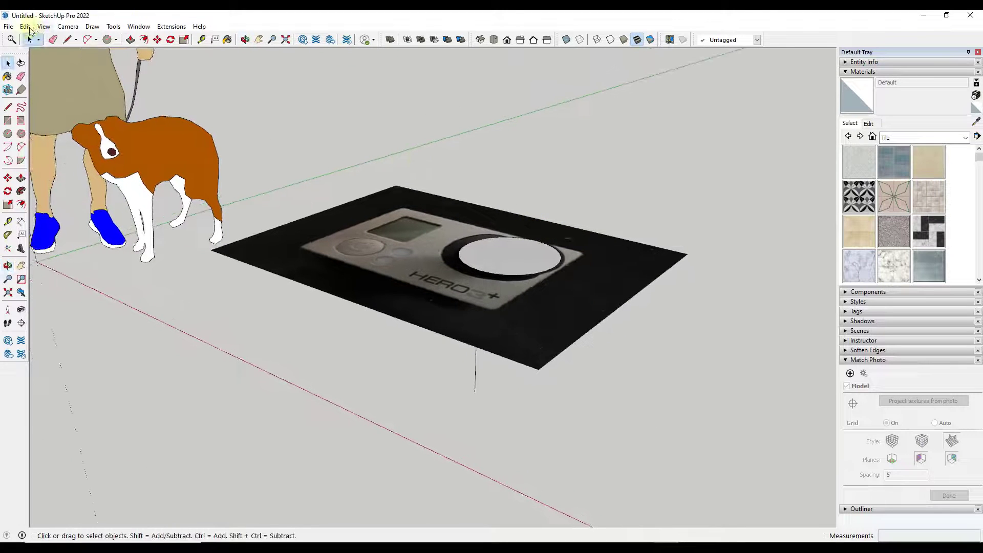
left_click(28, 27)
mouse_move(50, 186)
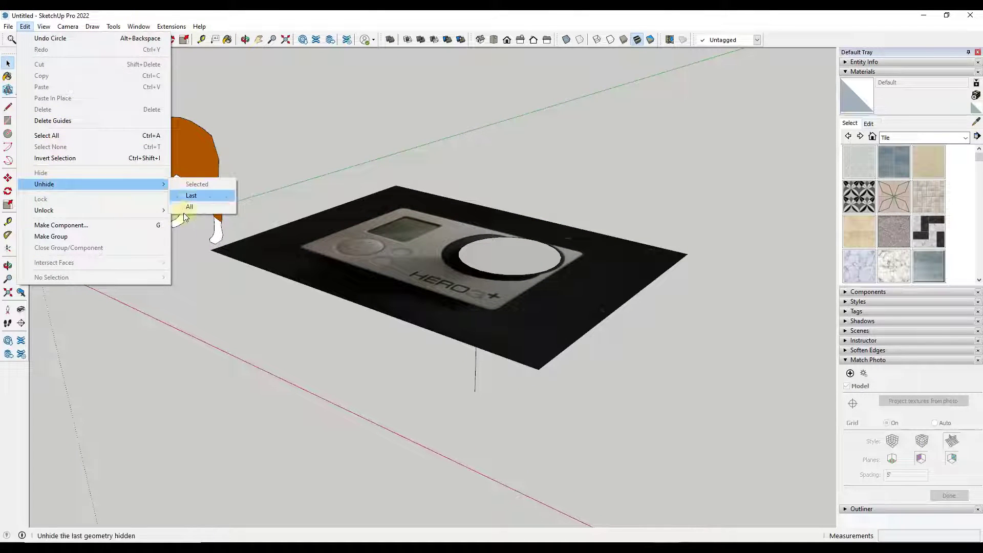
left_click(189, 207)
mouse_move(543, 277)
middle_mouse_down()
mouse_move(450, 259)
mouse_move(537, 281)
middle_mouse_up()
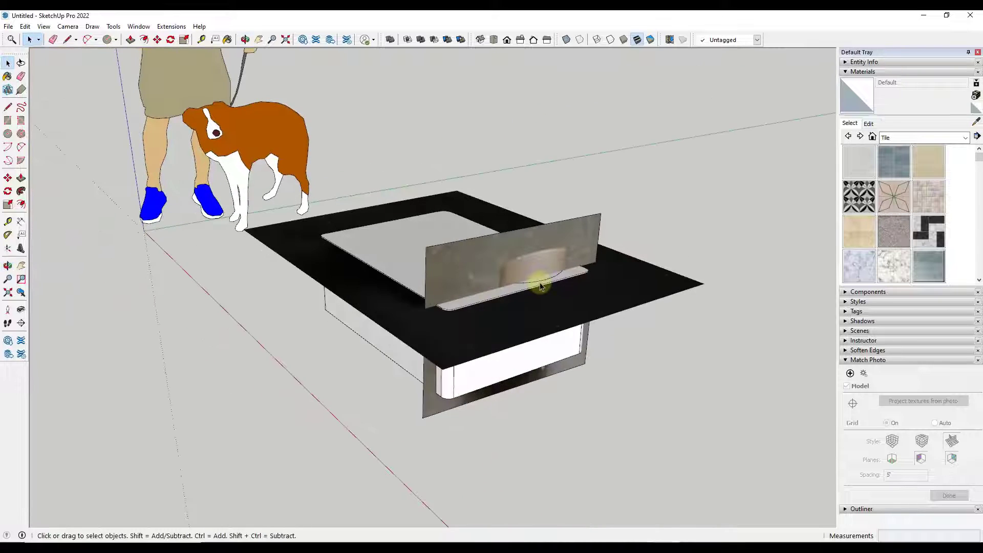
scroll(538, 281, "up", 5)
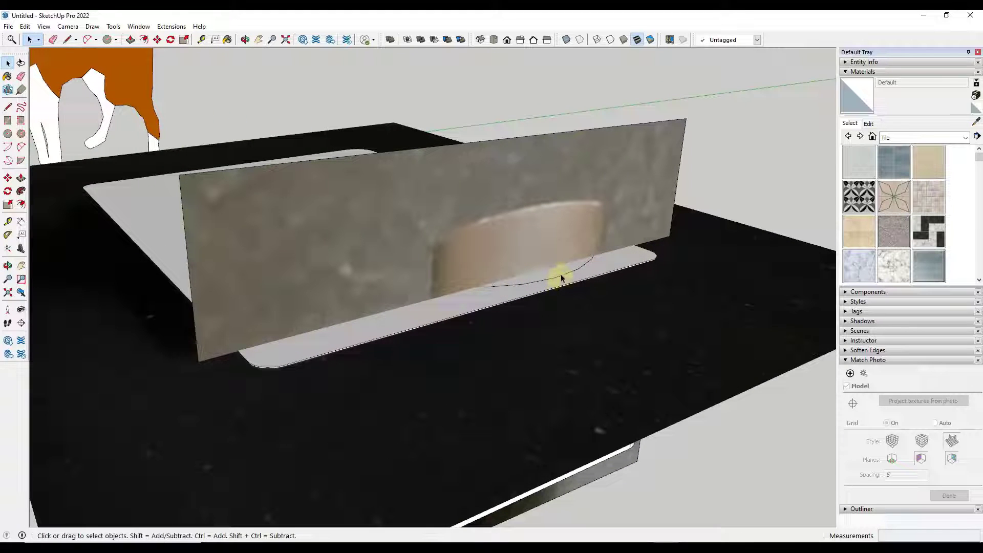
Step: Draw a vertical line about 3 27/64" high from the lens circle's edge to the lens top in the side-view photo
key("l")
middle_click_drag(559, 267, 544, 272)
left_click(550, 279)
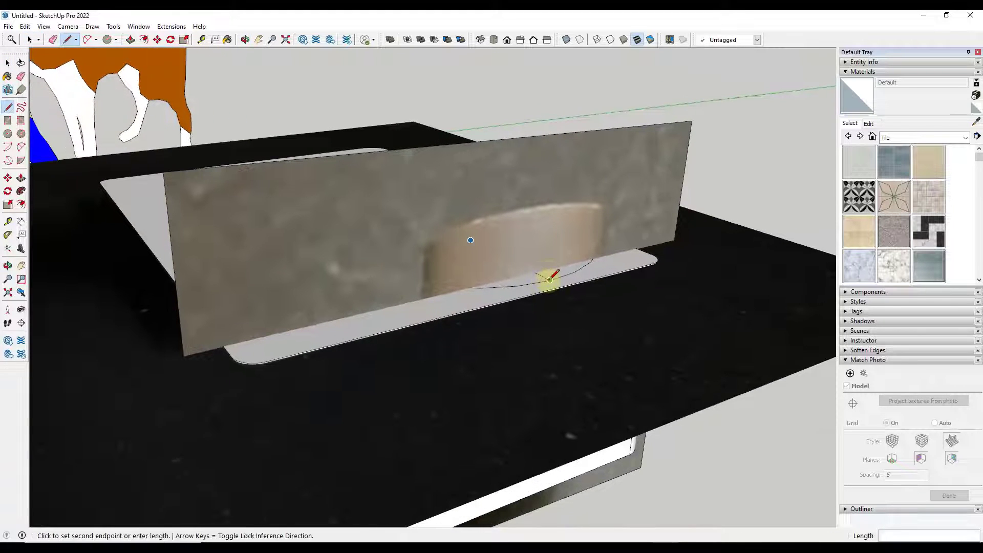
left_click(532, 210)
key("space")
Step: Extrude the lens circle upward about 3 27/64" to the end of the vertical line
key("p")
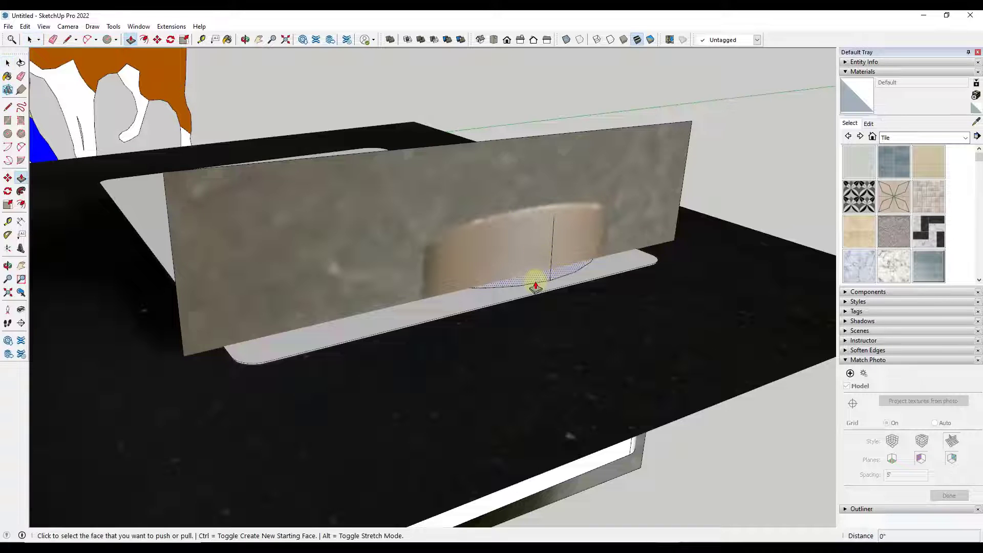
left_click(537, 280)
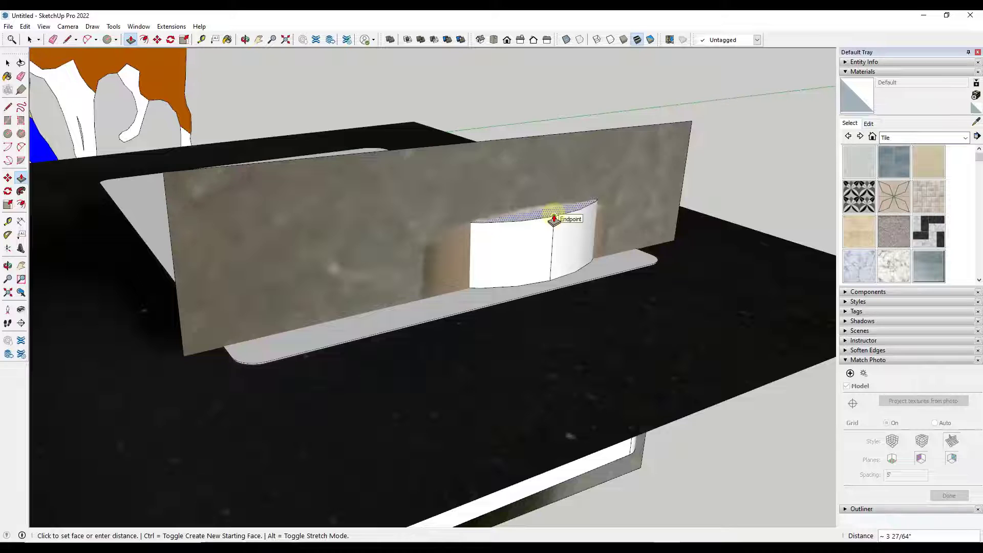
left_click(554, 219)
middle_click_drag(554, 220, 526, 266)
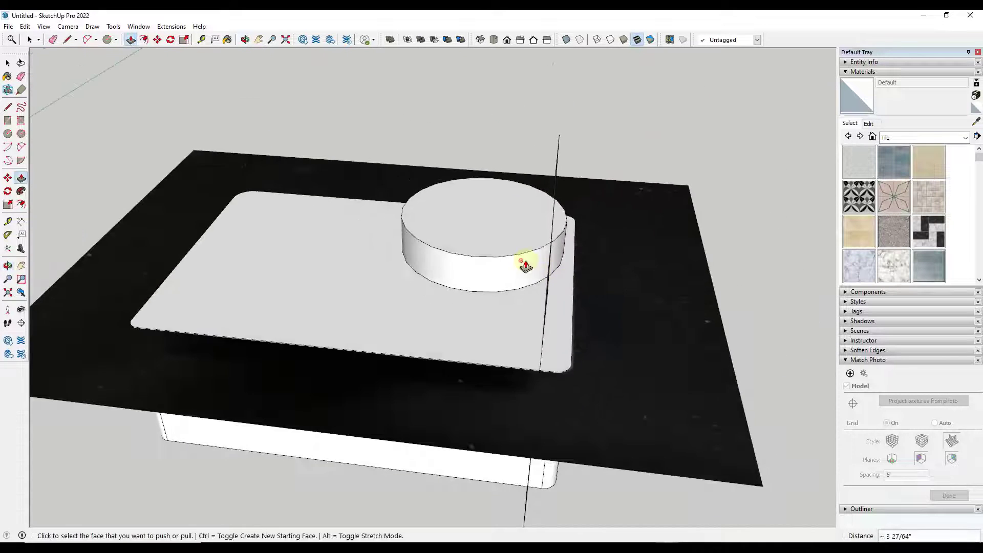
Step: Copy the camera body, lens cylinder and both reference photos together along the red axis to a clear spot beside the originals
scroll(518, 251, "down", 3)
key("space")
scroll(564, 266, "up", 2)
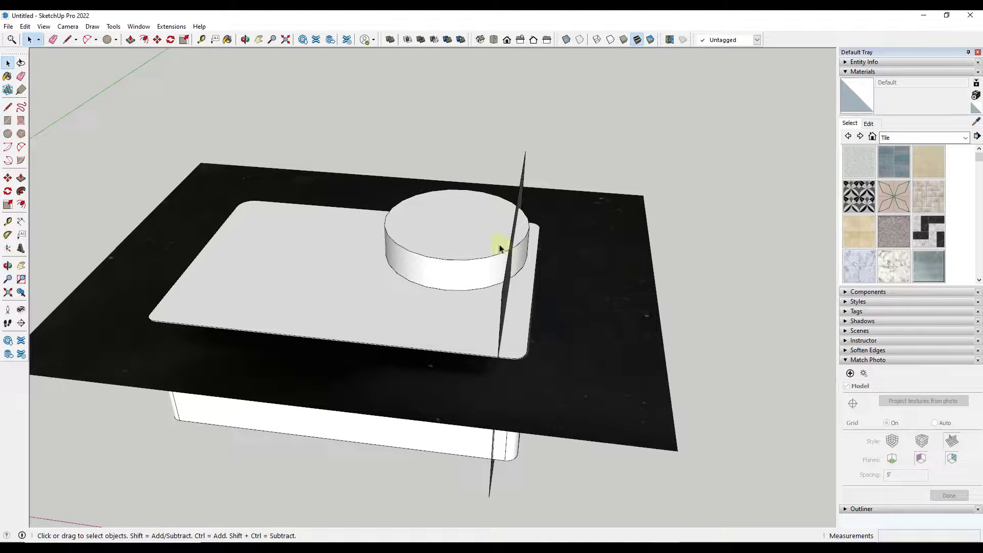
scroll(499, 248, "down", 2)
middle_click_drag(439, 235, 478, 263)
scroll(446, 259, "down", 3)
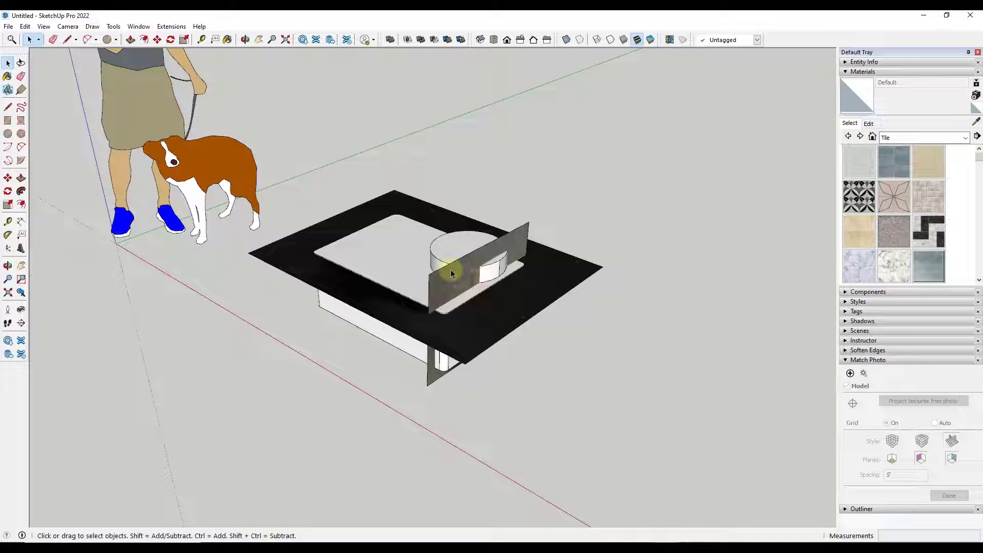
left_click(451, 273)
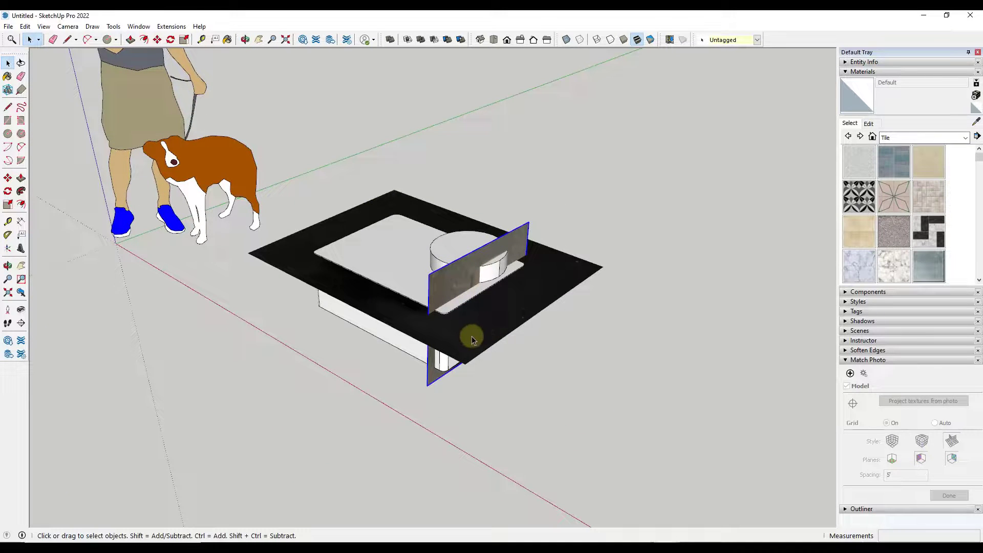
scroll(259, 237, "down", 3)
middle_click_drag(294, 197, 353, 171)
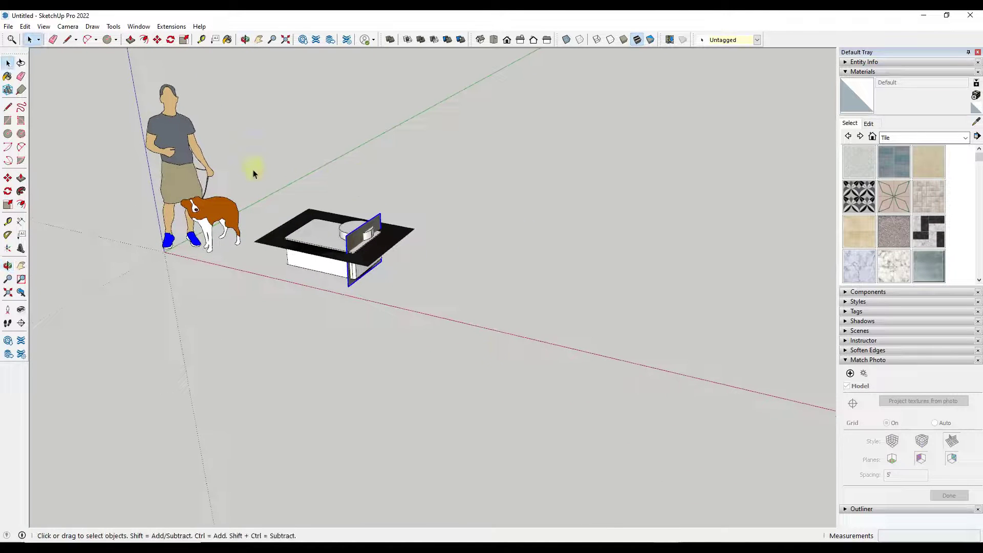
left_click_drag(255, 169, 430, 318)
key("m")
left_click(328, 237)
key("ctrl")
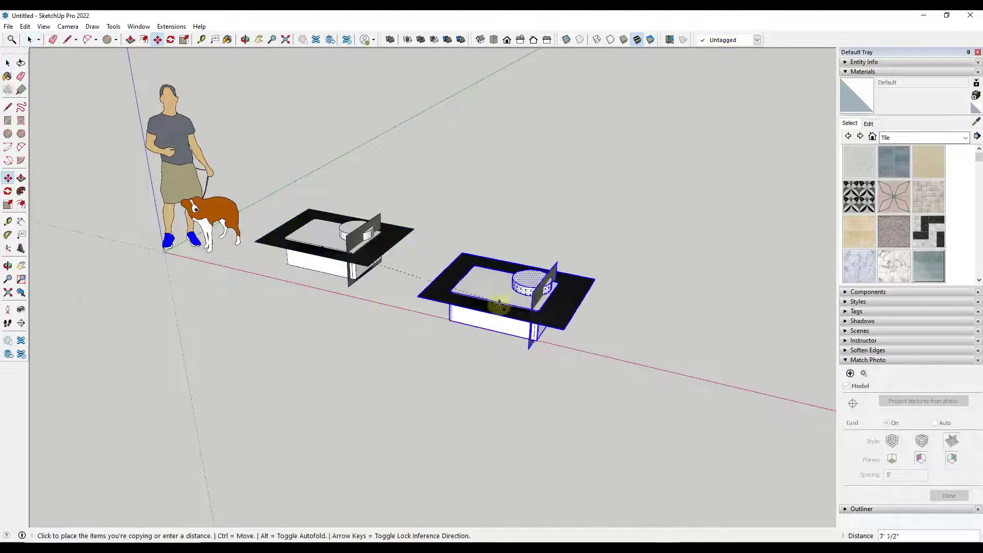
left_click(579, 293)
key("space")
Step: Move the original side-view photo outward along the red axis, clear of the camera body's side
scroll(378, 248, "up", 4)
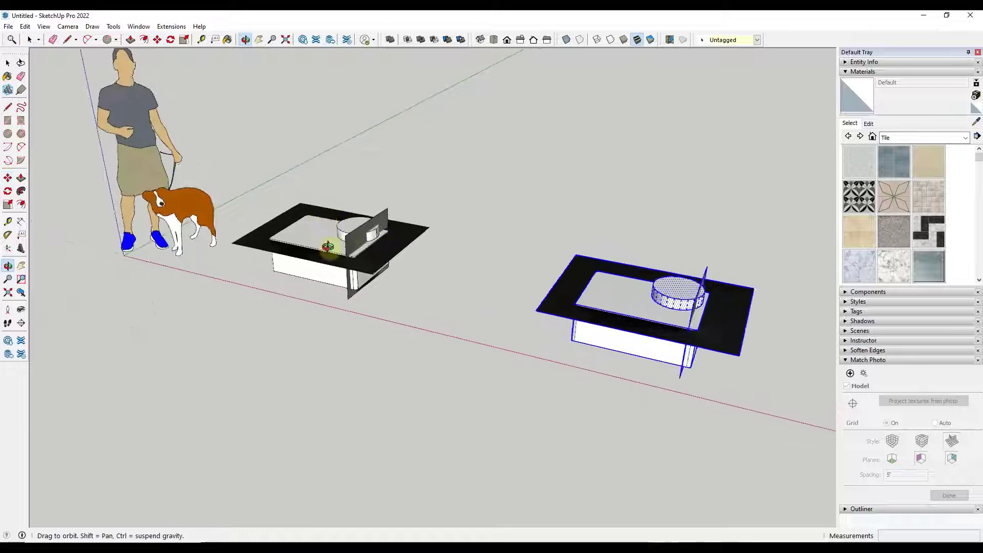
scroll(309, 245, "up", 3)
scroll(365, 216, "down", 3)
middle_click_drag(333, 221, 388, 183)
scroll(347, 216, "up", 1)
scroll(348, 216, "up", 3)
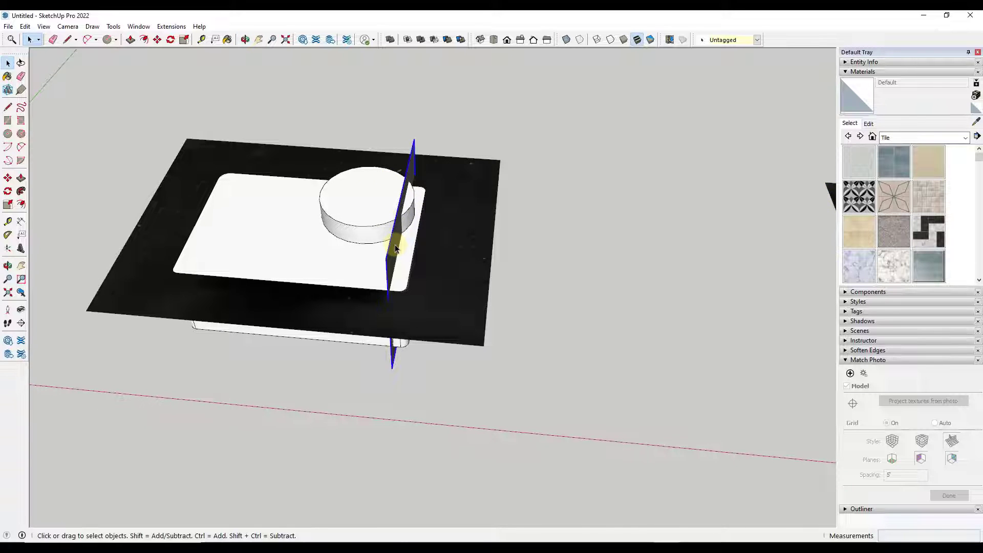
key("m")
left_click(395, 248)
left_click(439, 274)
middle_click_drag(439, 274, 355, 125)
Step: Raise the front-view photo 9 9/16" vertically so its full image sits above the camera body
middle_click_drag(341, 247, 467, 318)
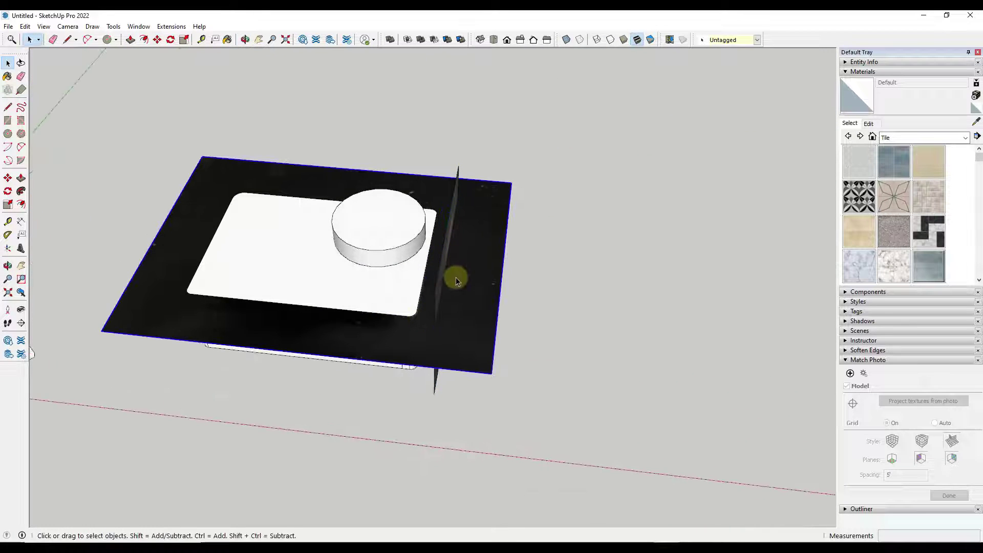
left_click(977, 123)
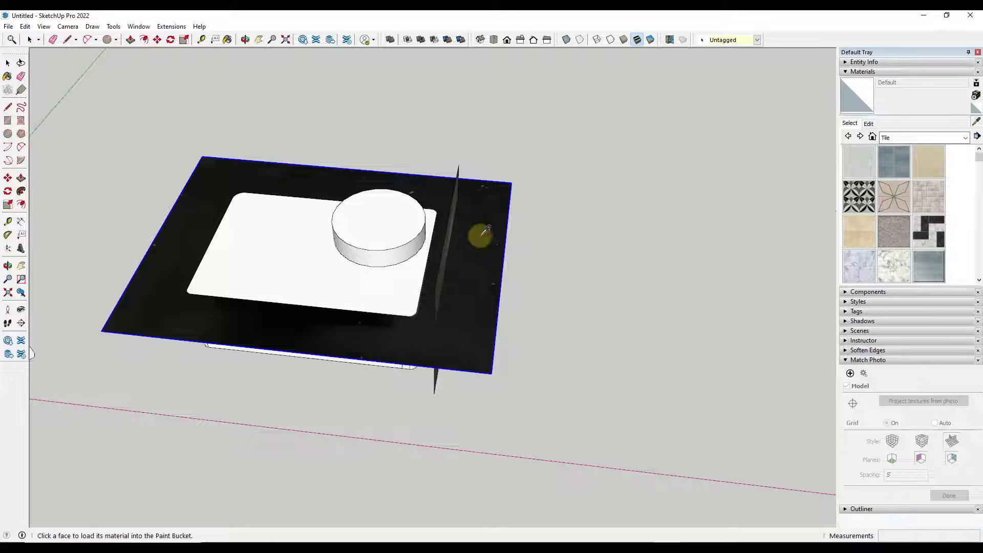
key("space")
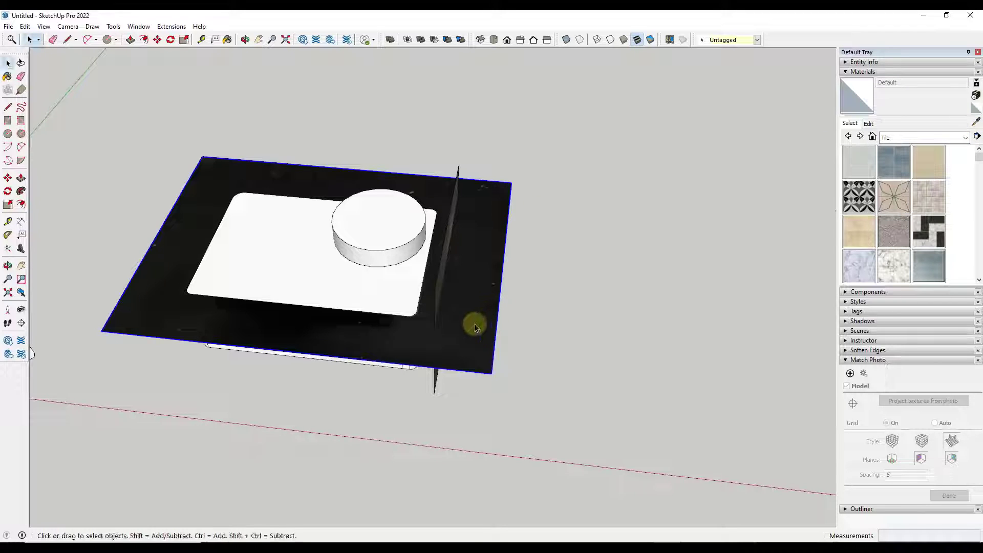
key("m")
left_click(463, 333)
left_click(461, 285)
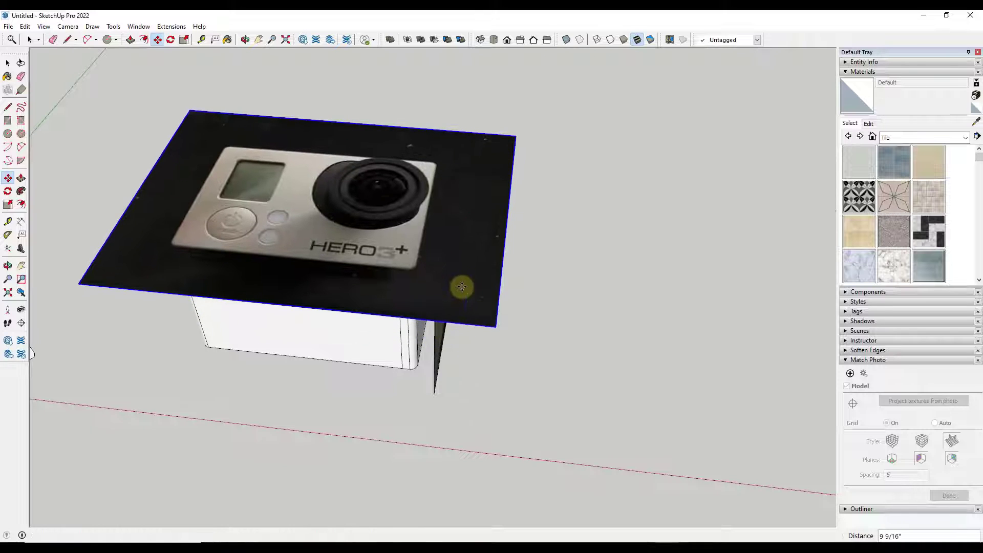
Step: Explode the front-view photo into a textured face and group that face with its edges
key("space")
right_click(346, 185)
left_click(366, 246)
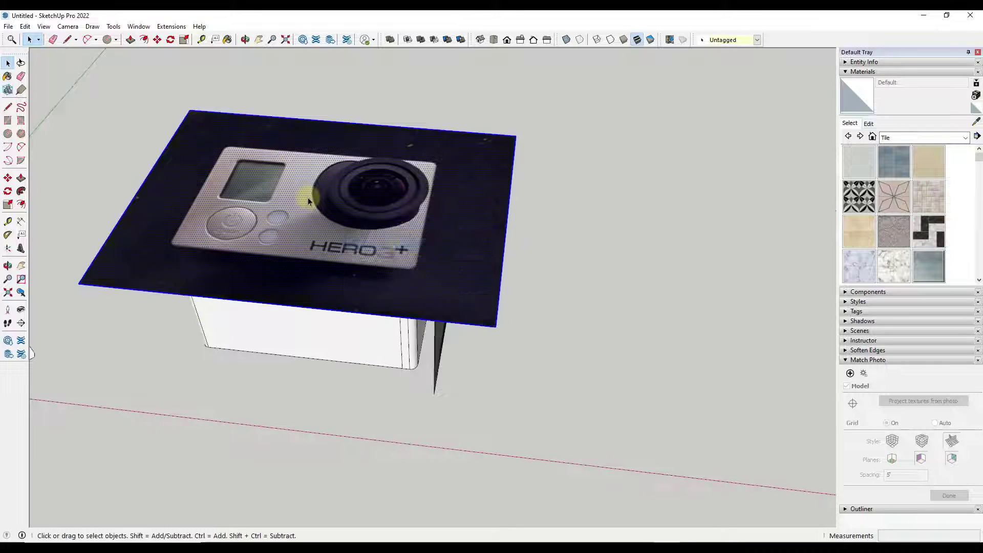
right_click(308, 198)
left_click(348, 291)
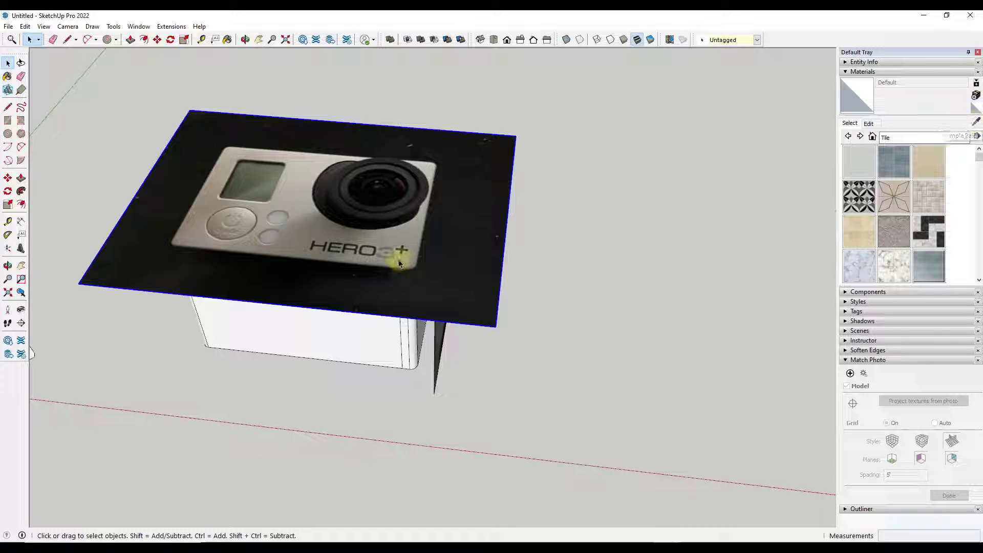
Step: Move the front-view photo straight down so it lies below the camera body
key("m")
left_click(465, 250)
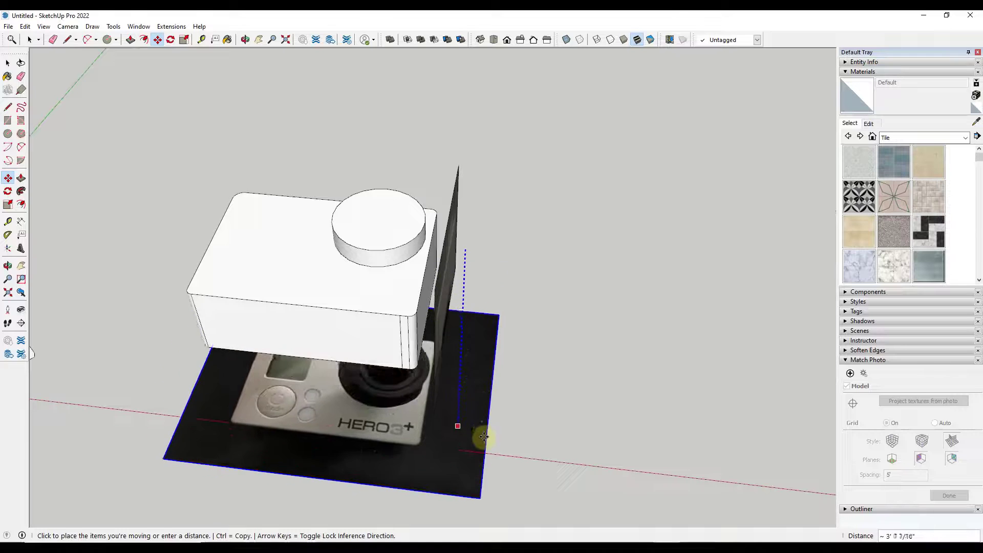
left_click(478, 438)
key("space")
Step: Sample the IMG_4314 texture from the front photo and paint it on the front face inside the camera body's group
left_click(974, 123)
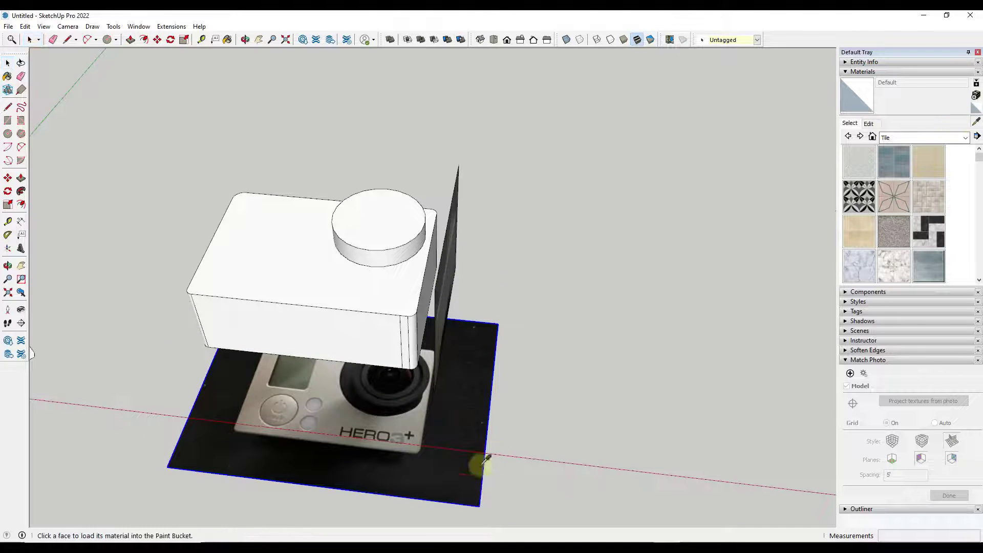
left_click(469, 430)
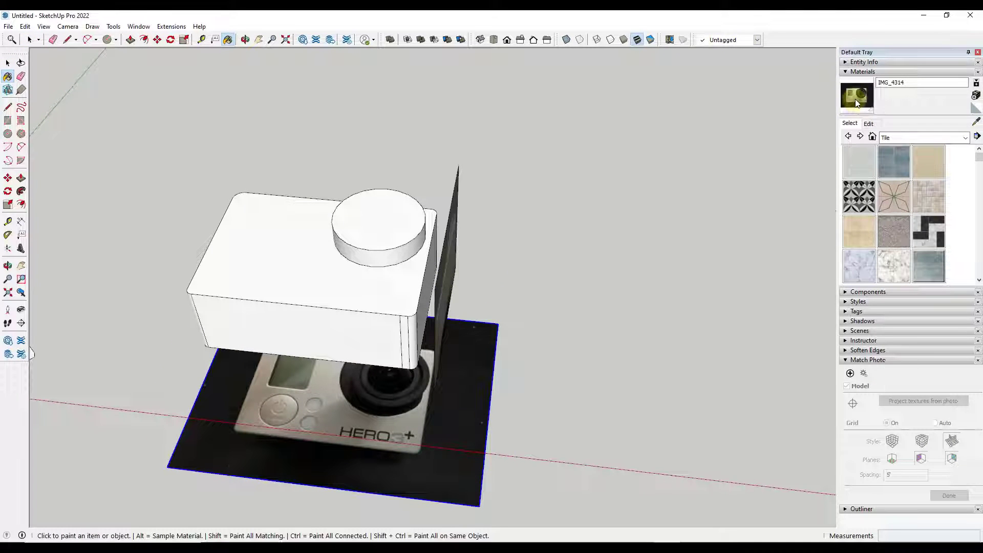
key("space")
double_click(272, 259)
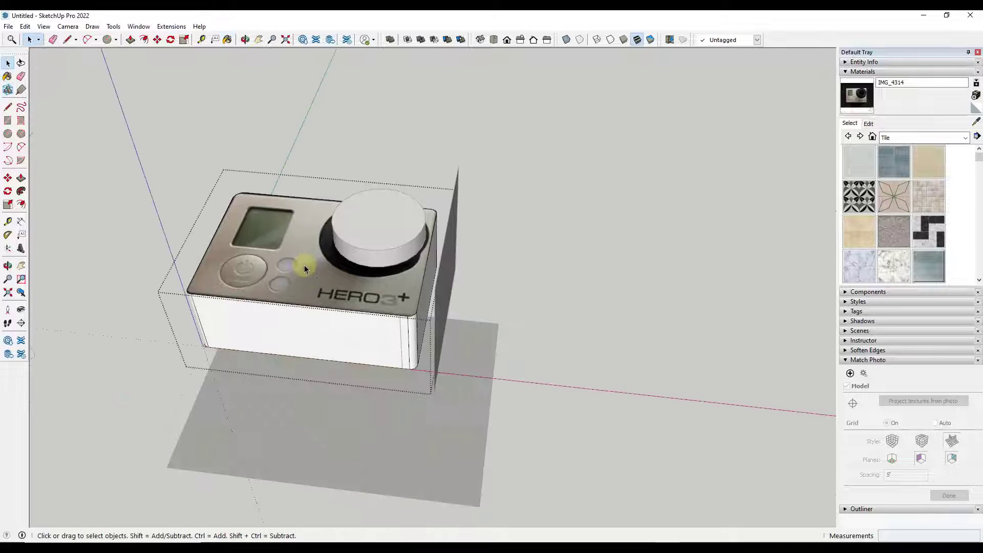
double_click(305, 265)
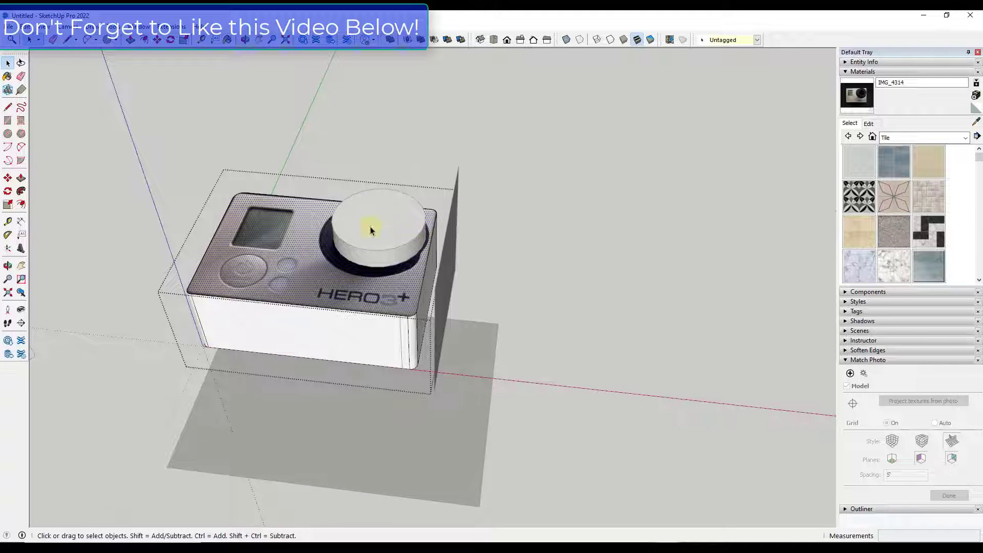
Step: Sample the IMG_4310 texture from the side-view photo and paint it on the camera body's adjacent side face
middle_click_drag(412, 312, 371, 218)
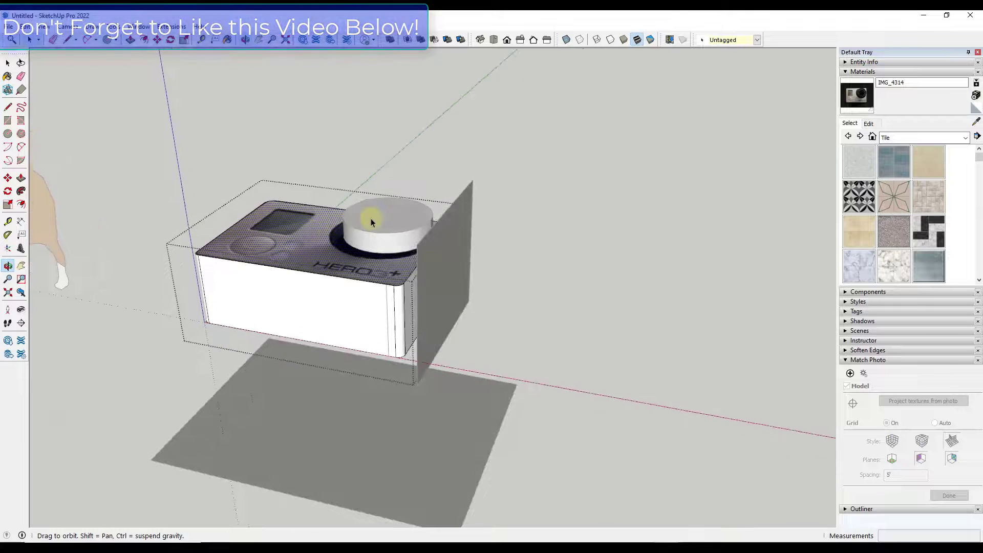
left_click(976, 122)
left_click(442, 278)
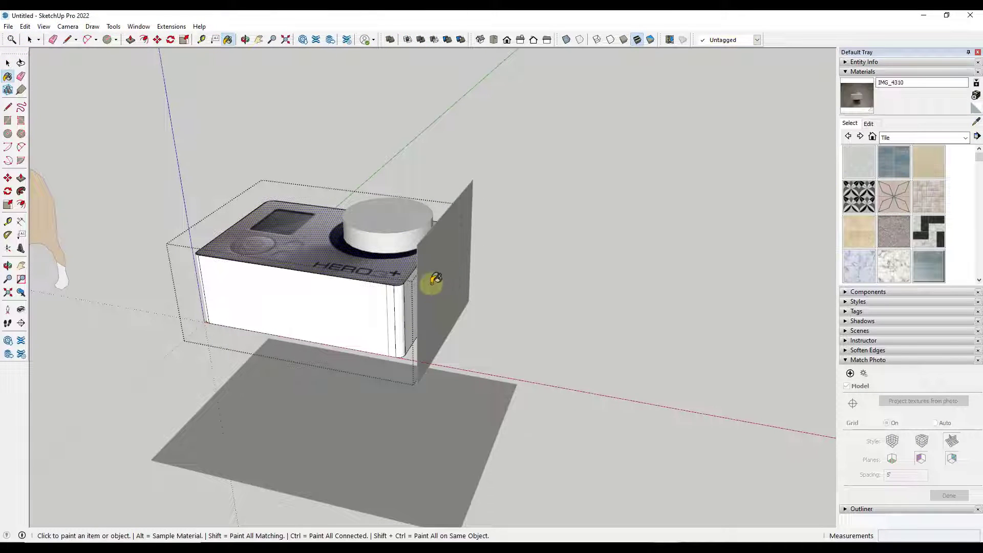
left_click(410, 298)
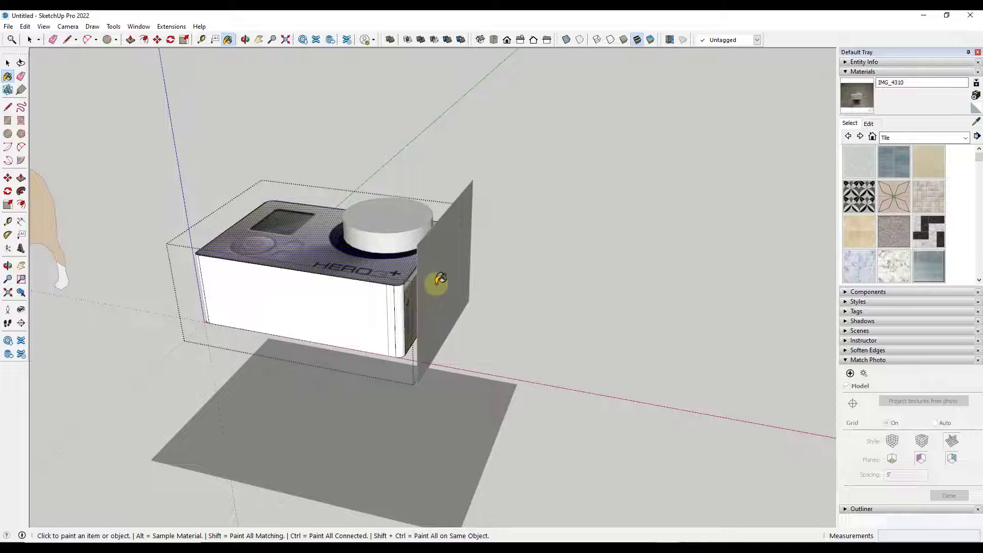
Step: Leave the body's group and move the side-view photo farther outward along the red axis
key("space")
left_click(485, 277)
key("m")
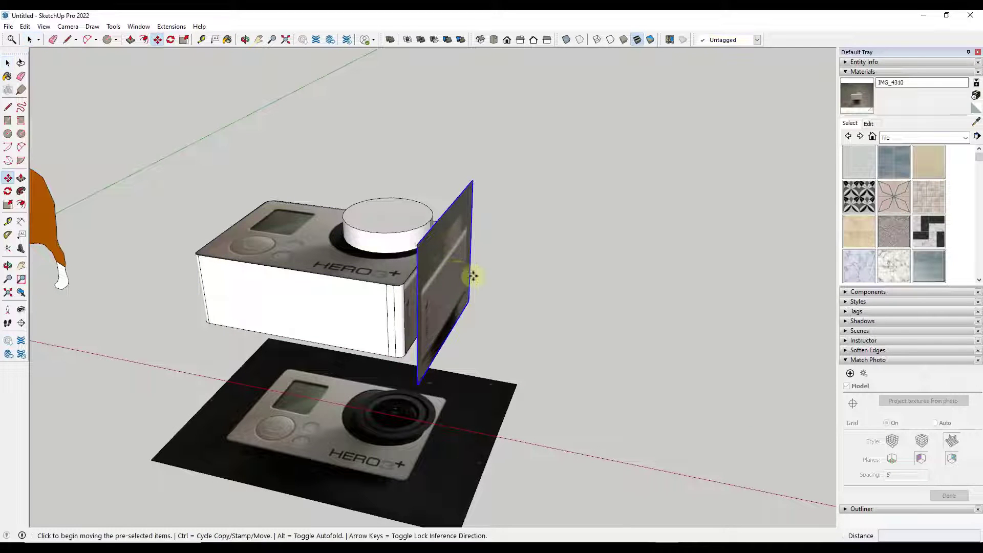
left_click(468, 275)
left_click(541, 288)
Step: Examine the photo textures on the camera body's front and side faces from several angles
scroll(433, 281, "up", 4)
middle_click_drag(427, 272, 437, 237)
scroll(469, 204, "down", 2)
mouse_move(474, 198)
middle_mouse_down()
mouse_move(456, 193)
mouse_move(464, 197)
middle_mouse_up()
middle_click_drag(459, 248, 575, 226)
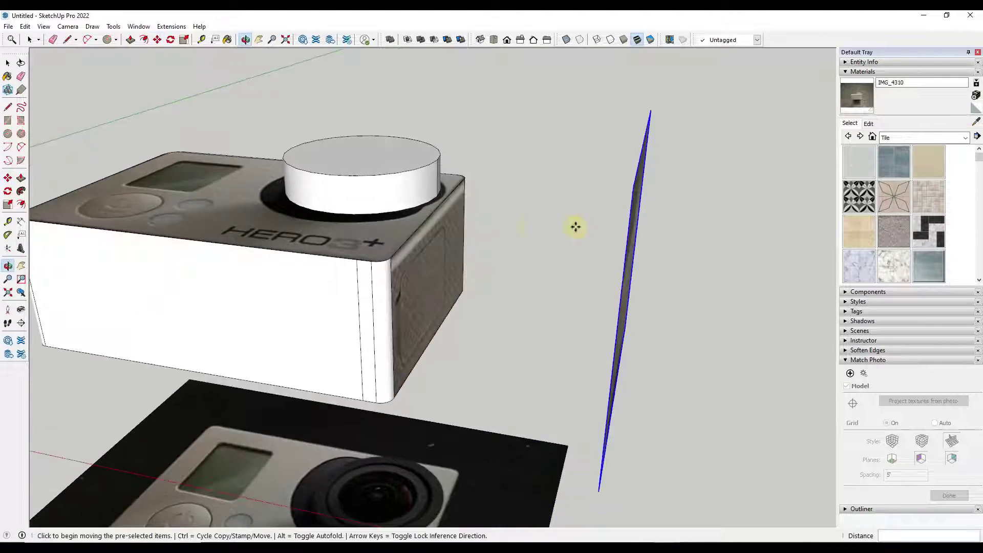
scroll(481, 228, "down", 2)
middle_click_drag(410, 250, 305, 246)
scroll(347, 272, "up", 3)
scroll(365, 270, "down", 3)
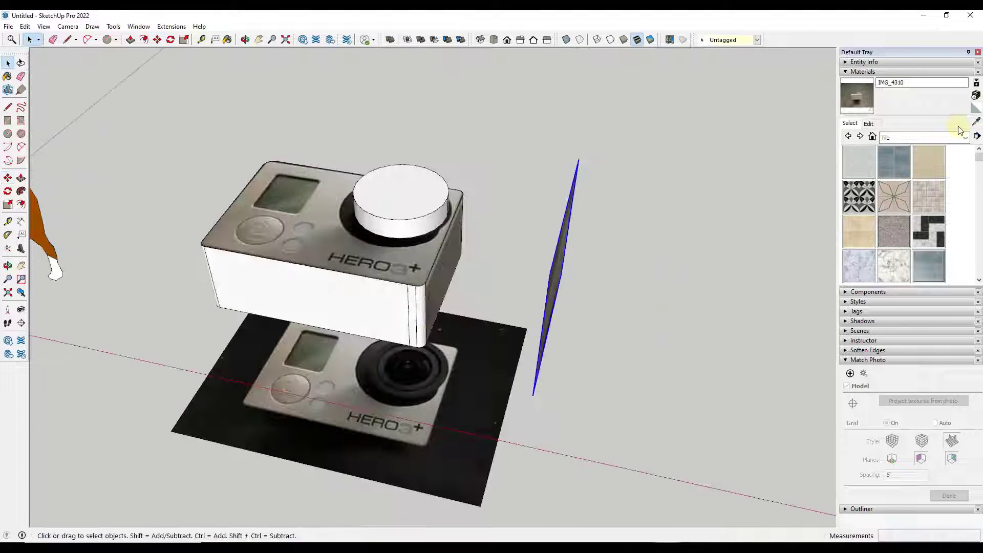
Step: Sample the IMG_4314 texture from the front photo and paint it on the lens cylinder's end face
left_click(976, 122)
left_click(398, 376)
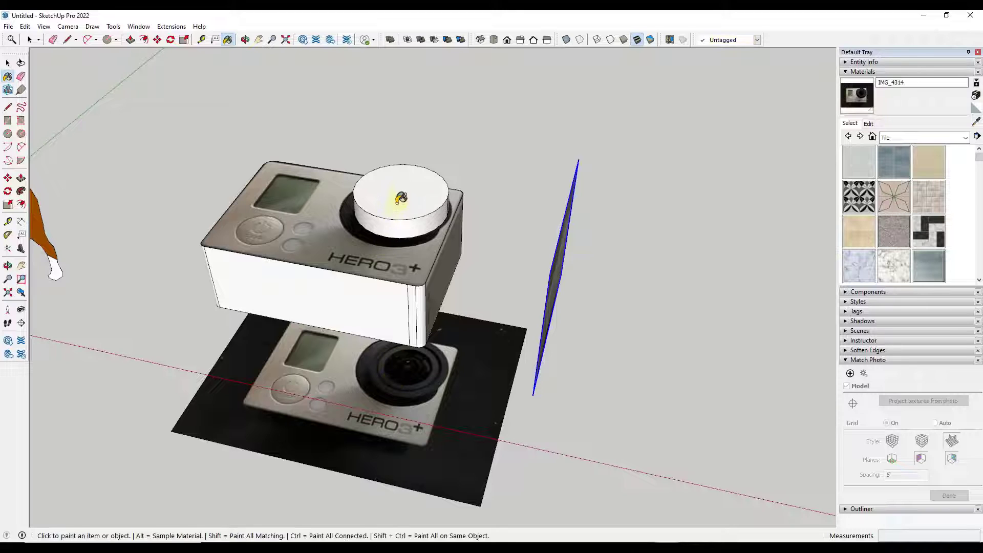
left_click(405, 191)
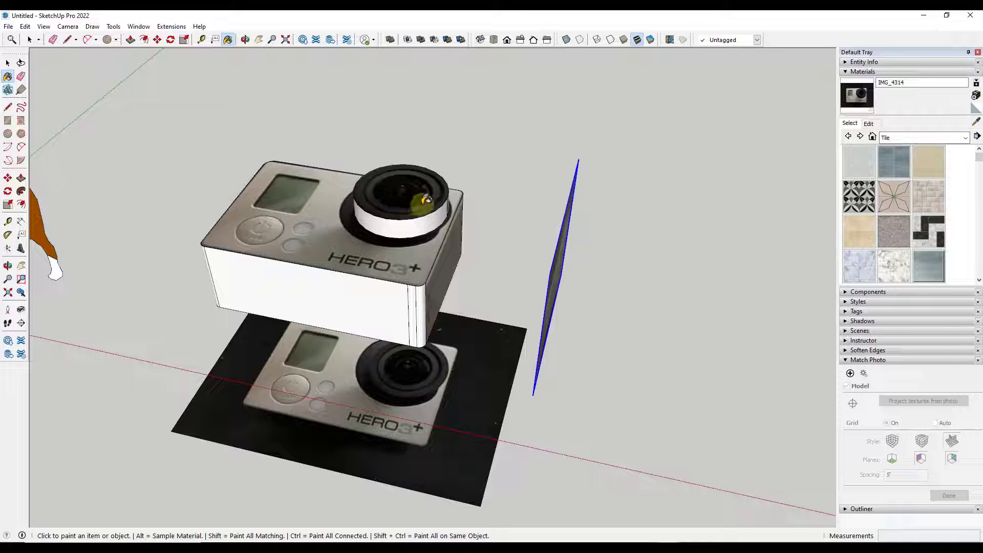
key("space")
Step: Create a solid dark material named "JG - Black Material" with RGB 53, 52, 48 and no texture image
scroll(407, 215, "up", 6)
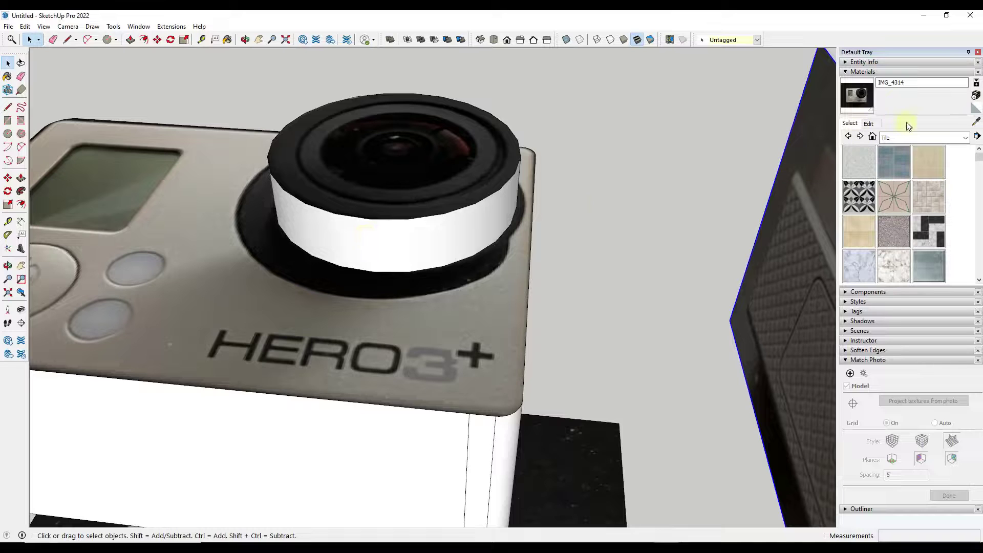
left_click(976, 96)
type("Bl")
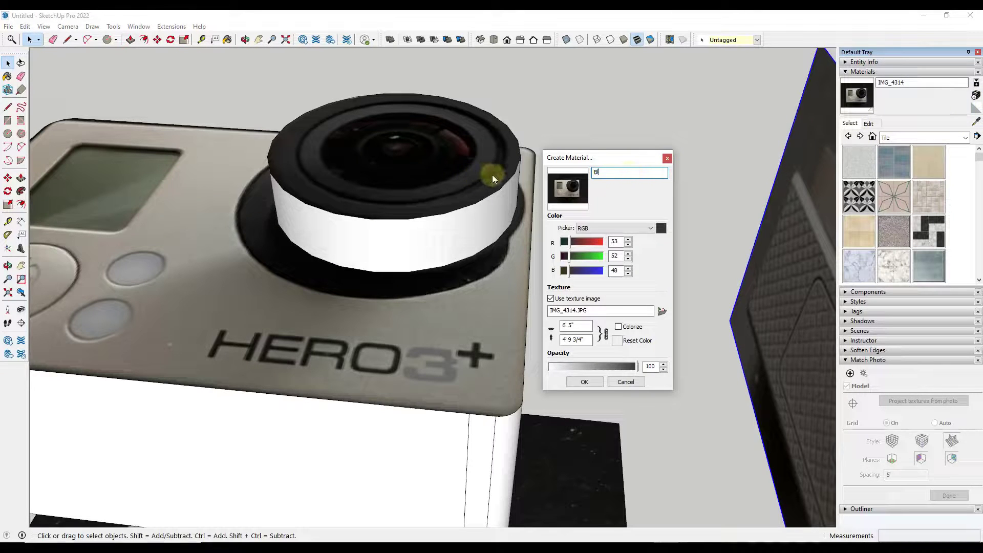
type("ack Material")
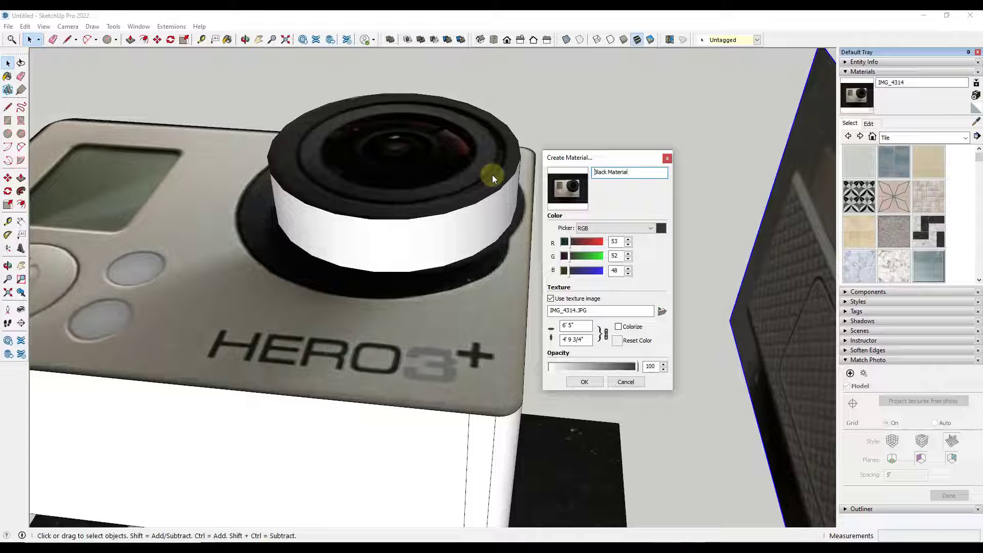
type("JG -")
left_click(599, 299)
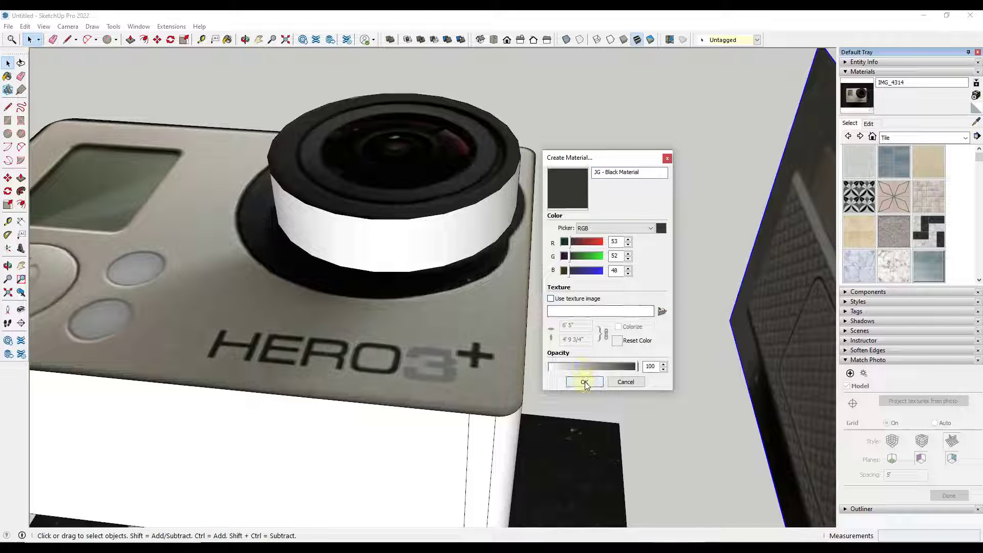
key("Return")
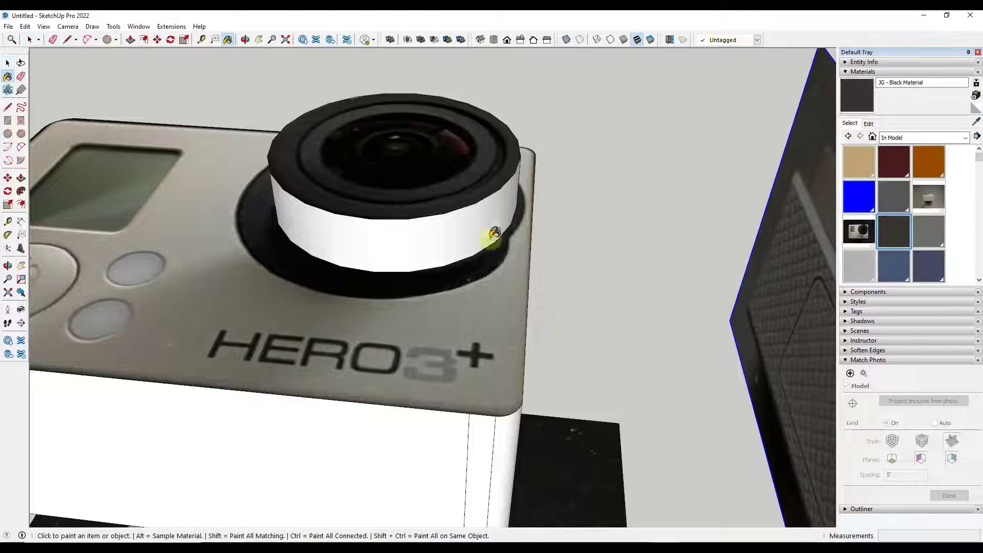
Step: Paint the lens cylinder's side wall with JG - Black Material
left_click(483, 216)
key("space")
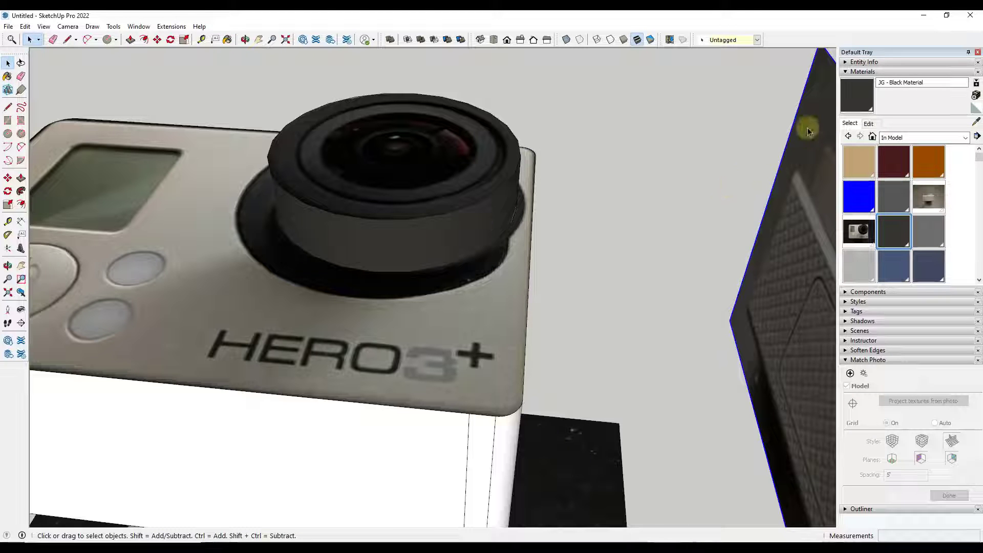
middle_click_drag(219, 278, 366, 189)
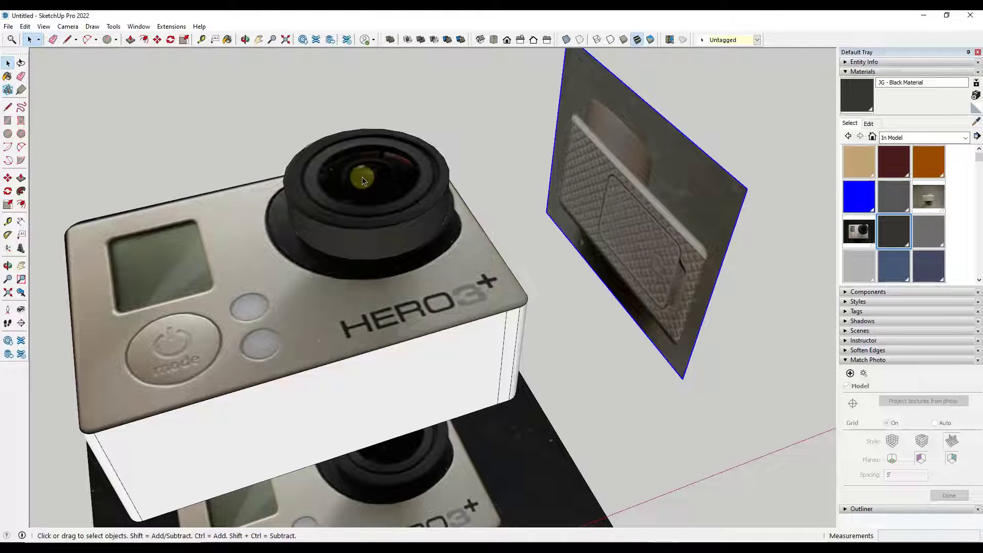
Step: Place the camera's long-side photo flat on the ground beside the front photo, about 3' 1" by 2' 3 3/4"
scroll(582, 272, "down", 5)
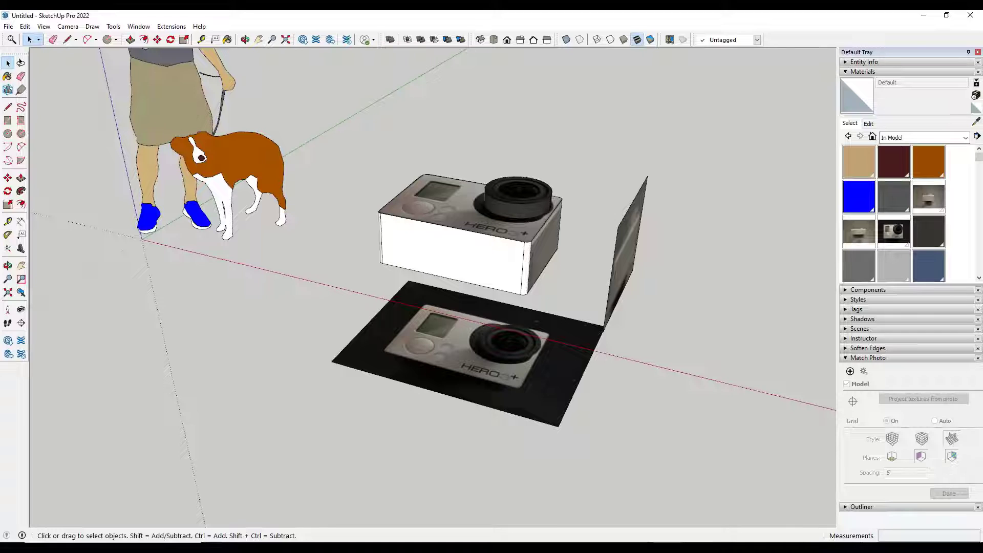
key("ctrl+v")
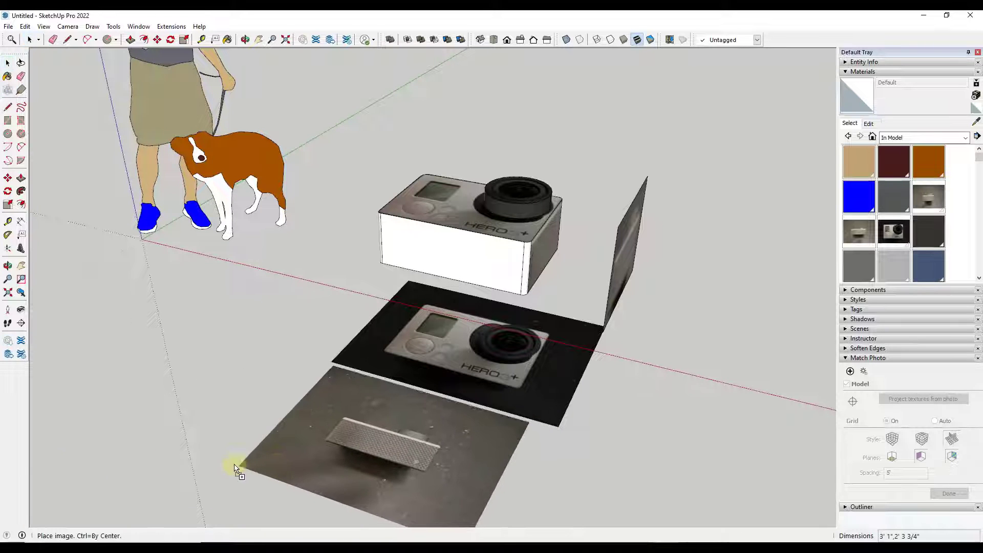
left_click(227, 470)
key("s")
scroll(443, 257, "down", 3)
scroll(413, 323, "up", 1)
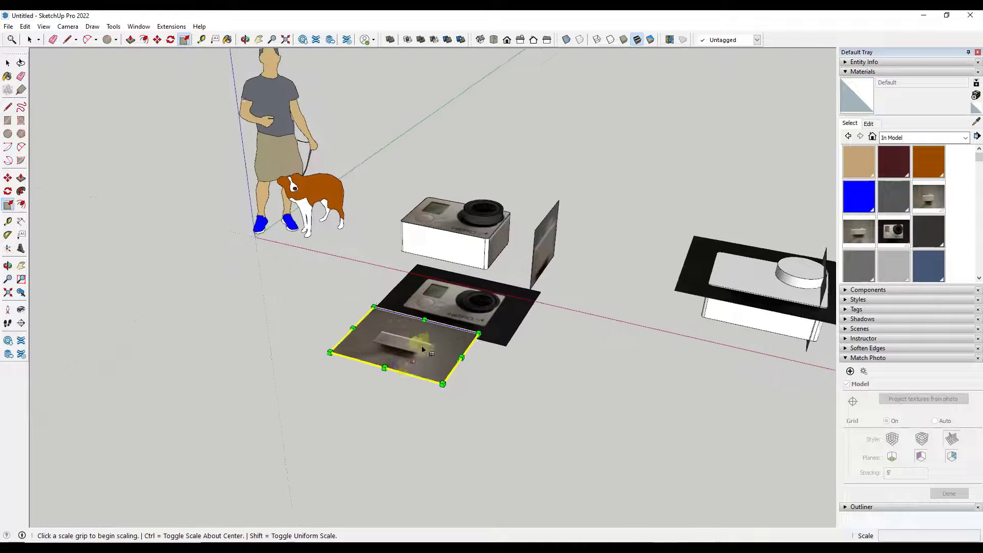
middle_click_drag(423, 345, 297, 333)
scroll(424, 301, "up", 2)
middle_click_drag(424, 300, 330, 281)
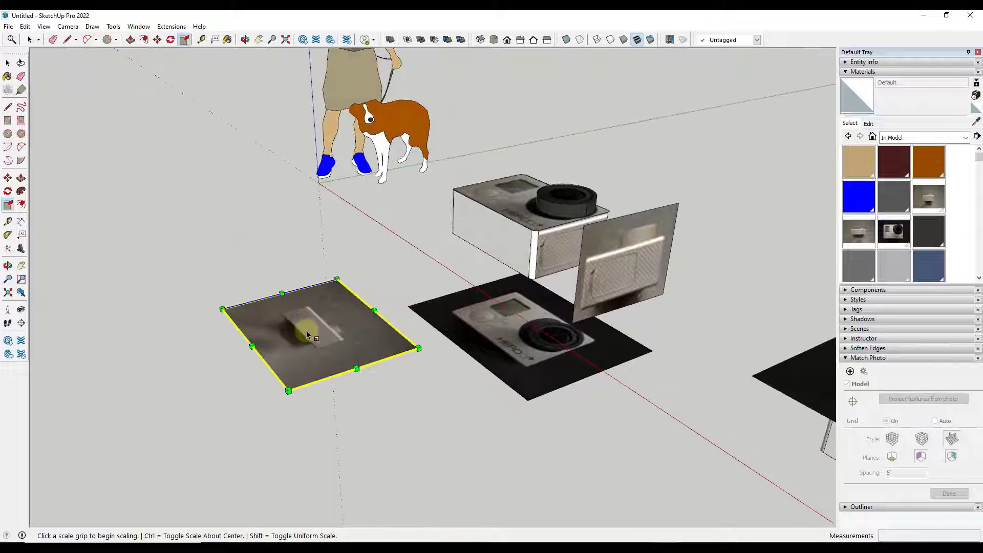
Step: Explode the newly placed long-side photo into a textured face and make it a group
right_click(306, 331)
left_click(338, 391)
right_click(313, 313)
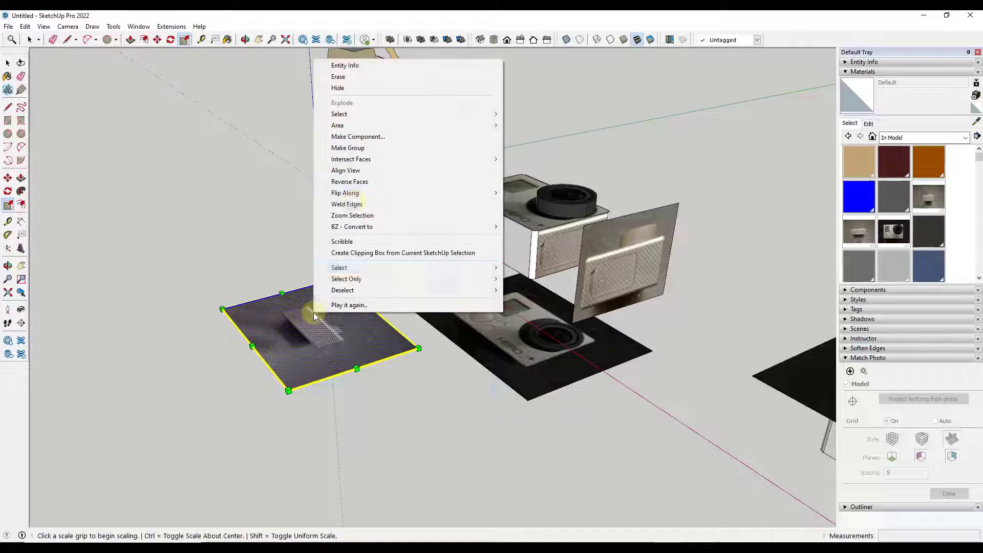
left_click(360, 149)
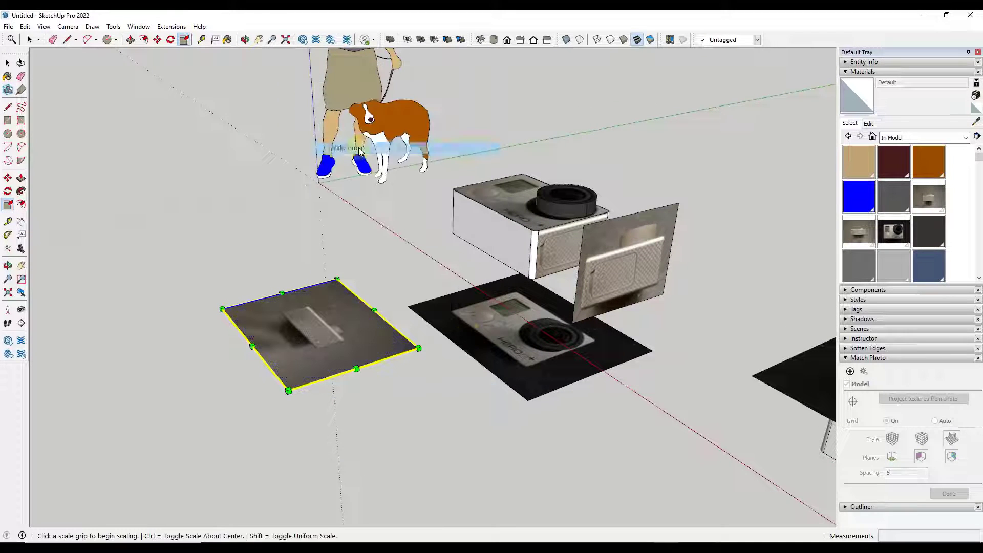
Step: Sample the IMG_4311 texture from the long-side photo and paint it on the camera body's blank long side face
left_click(976, 121)
left_click(316, 320)
key("space")
middle_click_drag(316, 320, 467, 213)
double_click(490, 215)
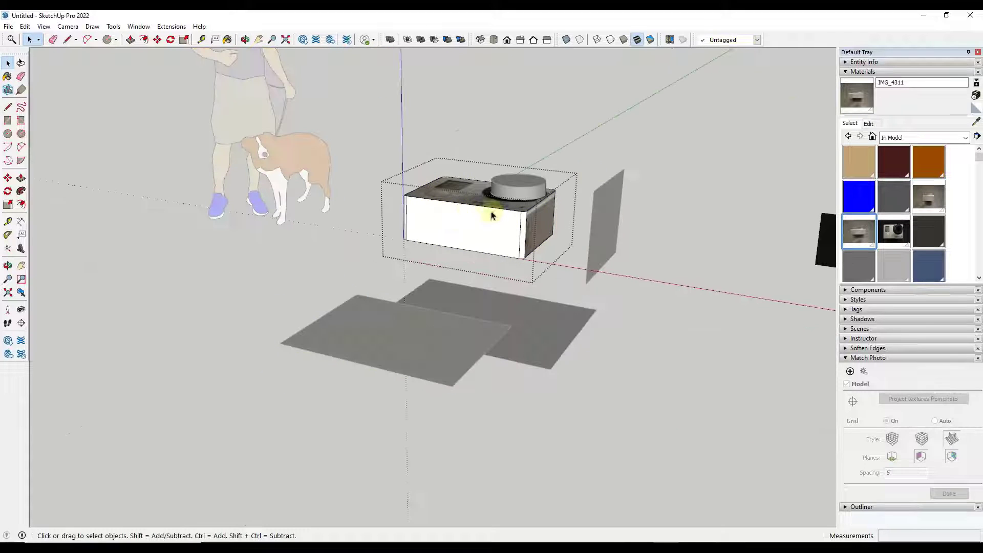
key("b")
left_click(505, 222)
scroll(470, 221, "up", 5)
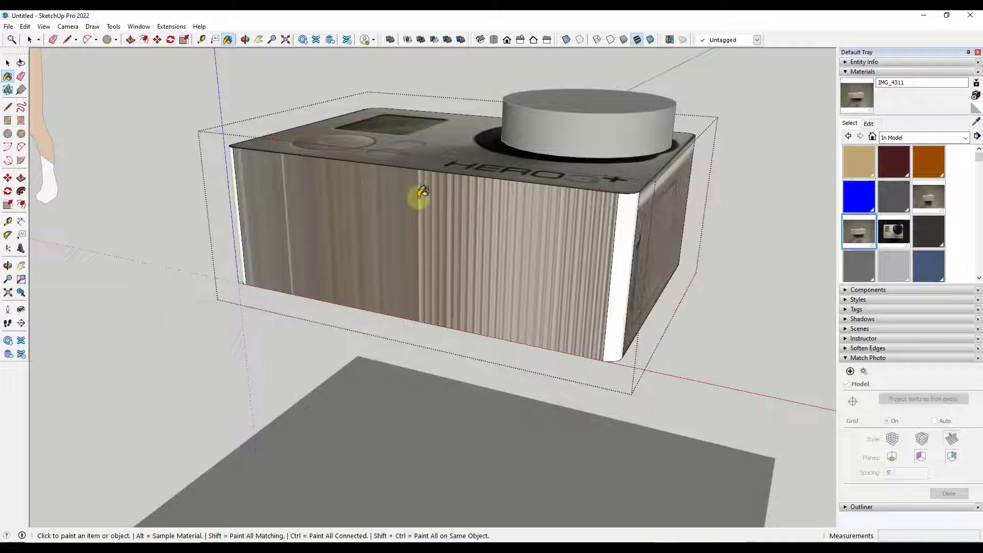
Step: Turn off the Projected texture setting on the long side face and close the camera body group
key("space")
right_click(402, 224)
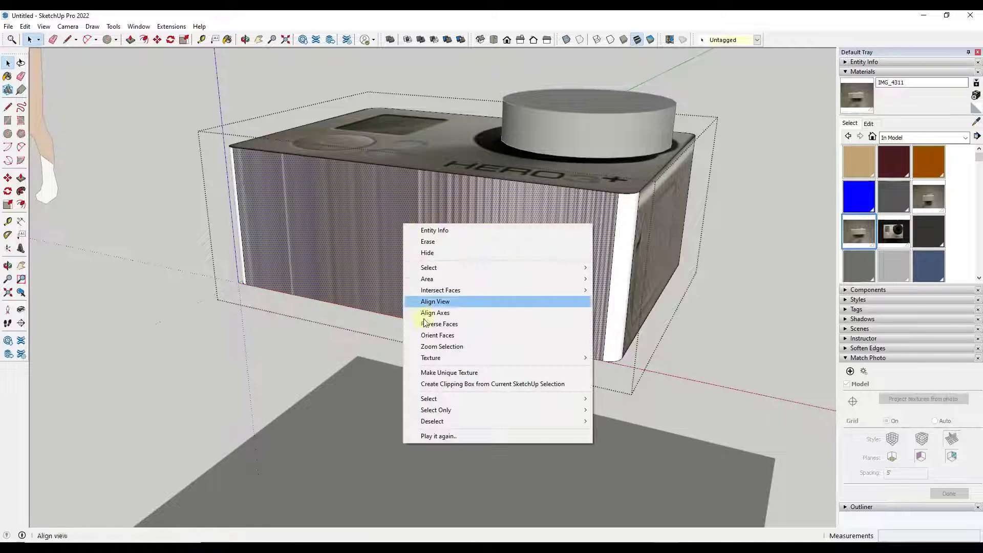
mouse_move(437, 362)
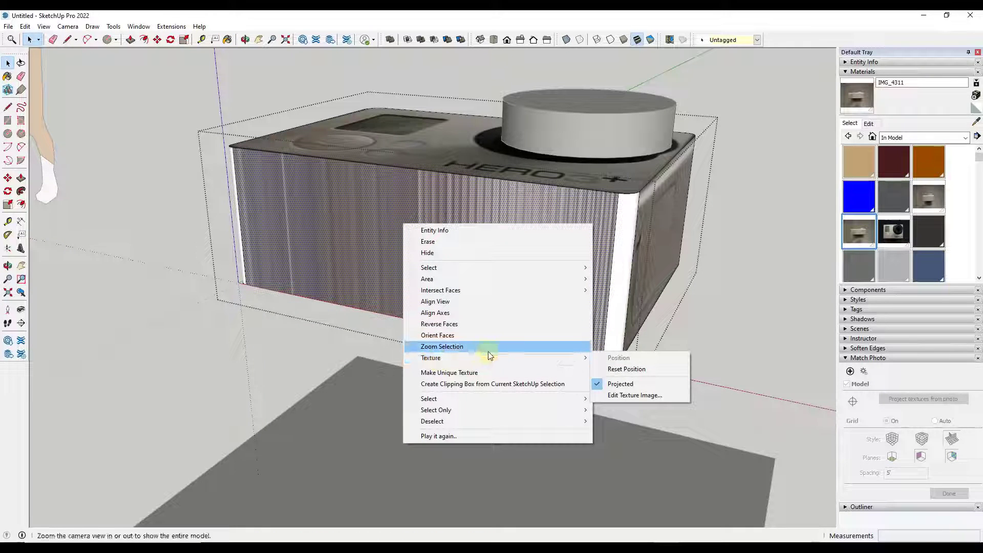
left_click(623, 387)
scroll(516, 246, "down", 5)
scroll(511, 246, "down", 2)
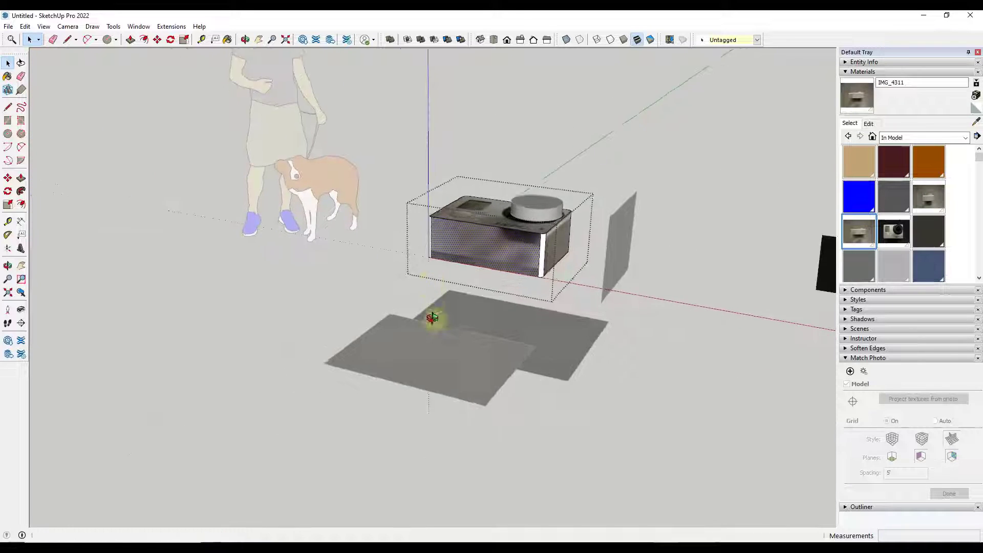
middle_click_drag(432, 318, 442, 340)
left_click(560, 402)
middle_click_drag(460, 375, 474, 404)
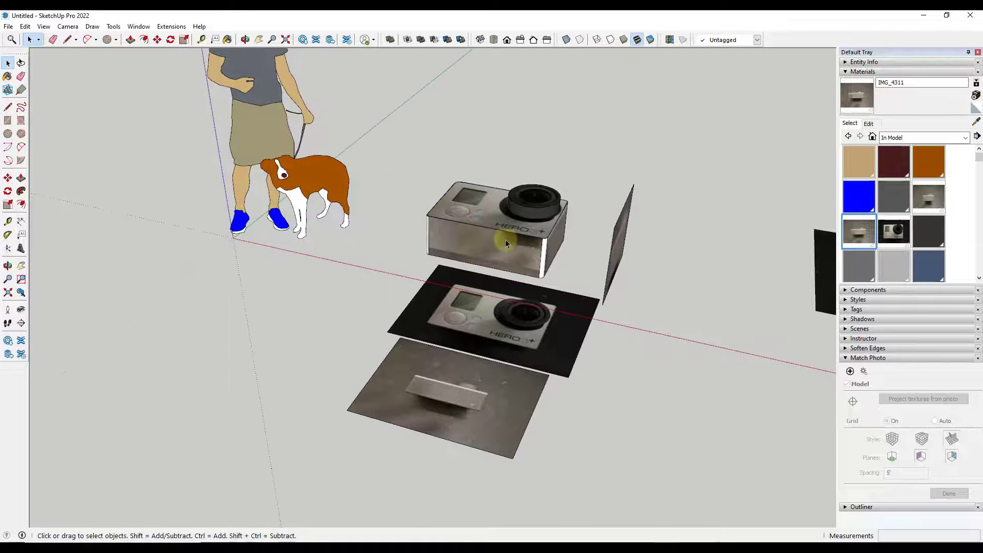
scroll(505, 258, "up", 5)
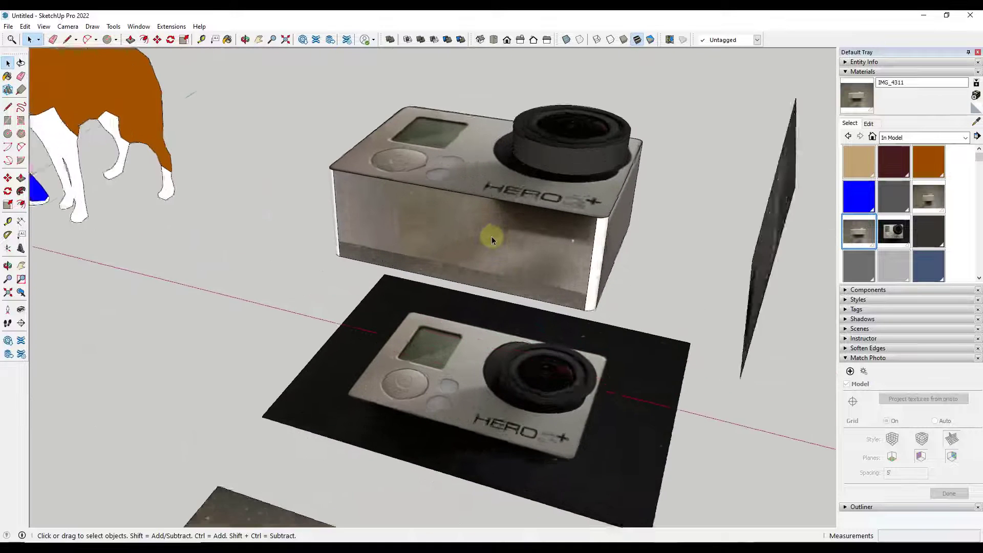
Step: Reopen the camera body group and start positioning the IMG_4311 texture on its long side face
left_click(462, 234)
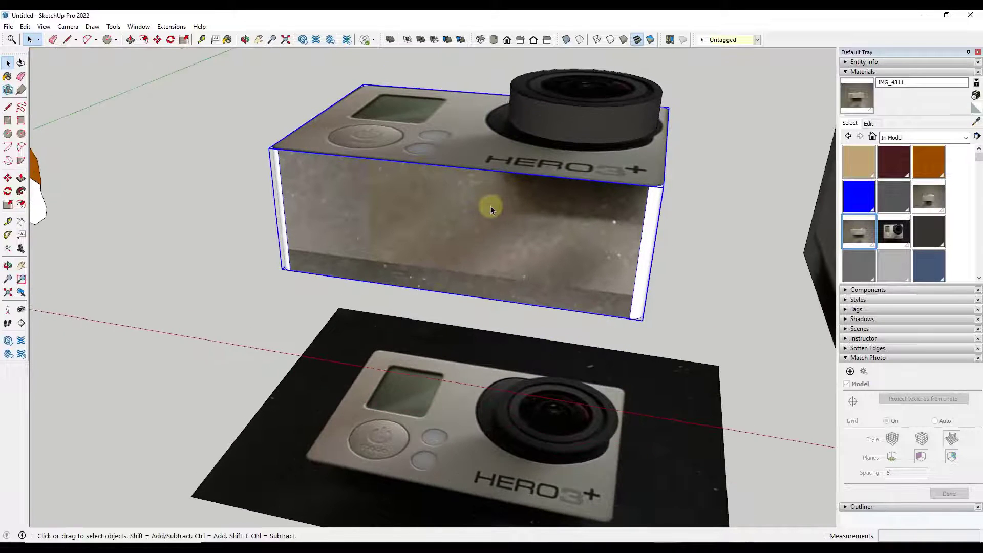
double_click(459, 217)
left_click(443, 221)
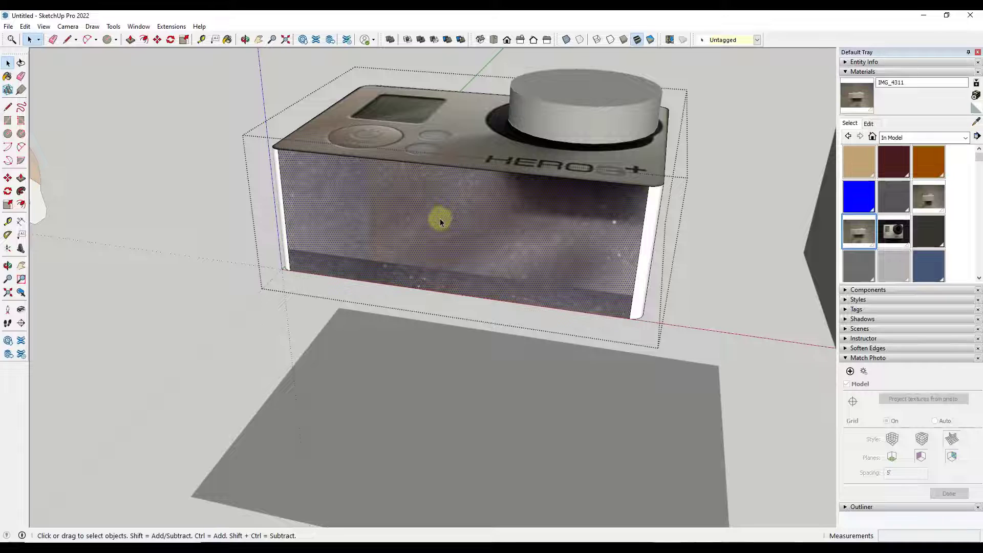
right_click(436, 221)
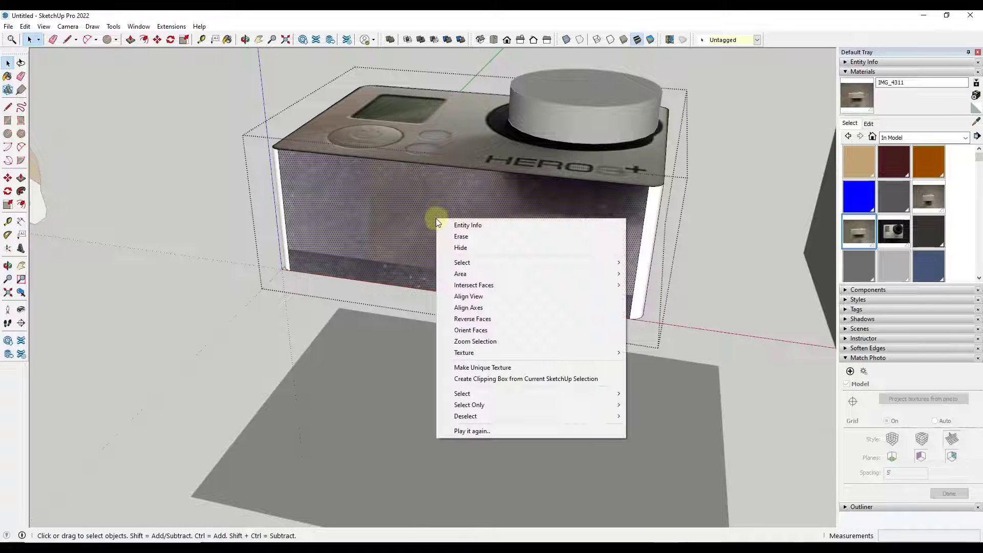
mouse_move(470, 355)
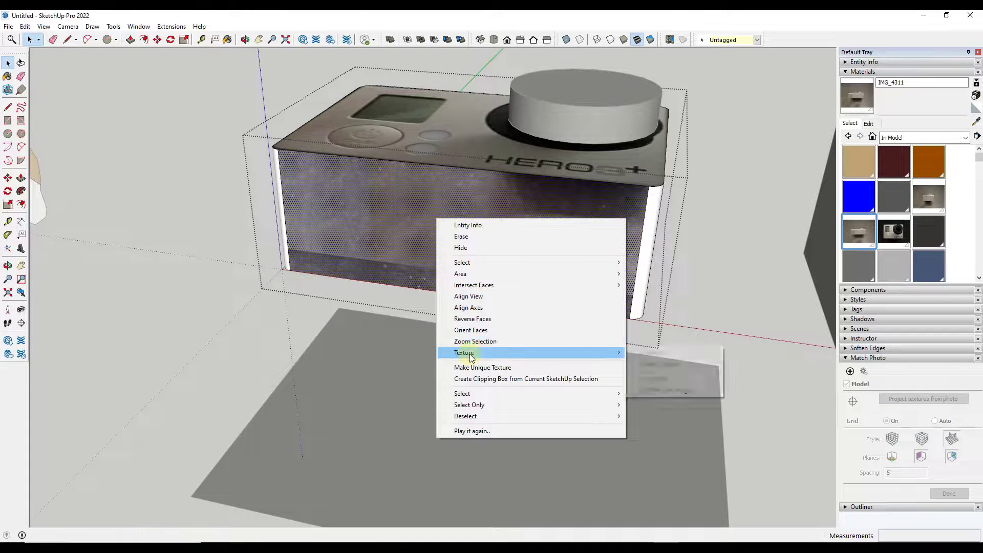
left_click(365, 210)
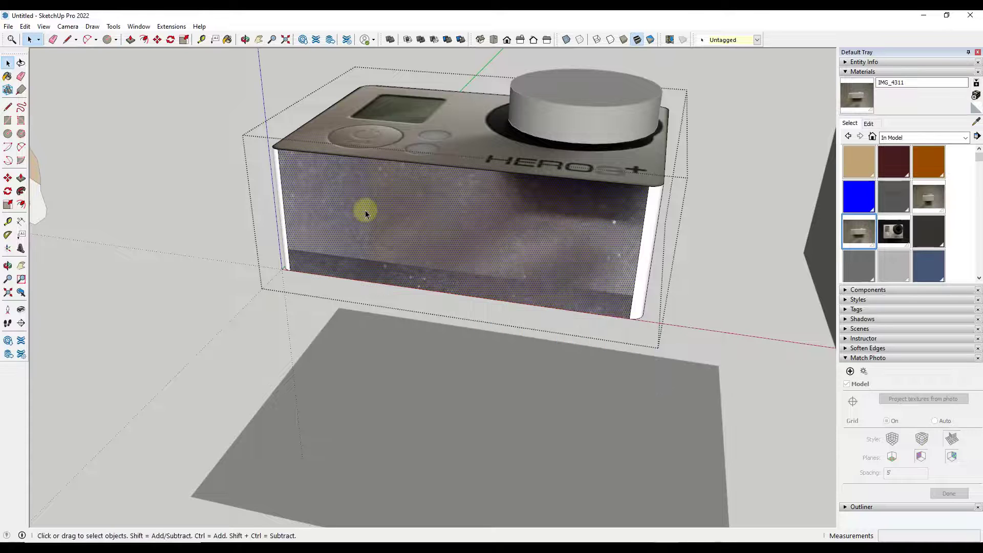
right_click(404, 204)
mouse_move(450, 339)
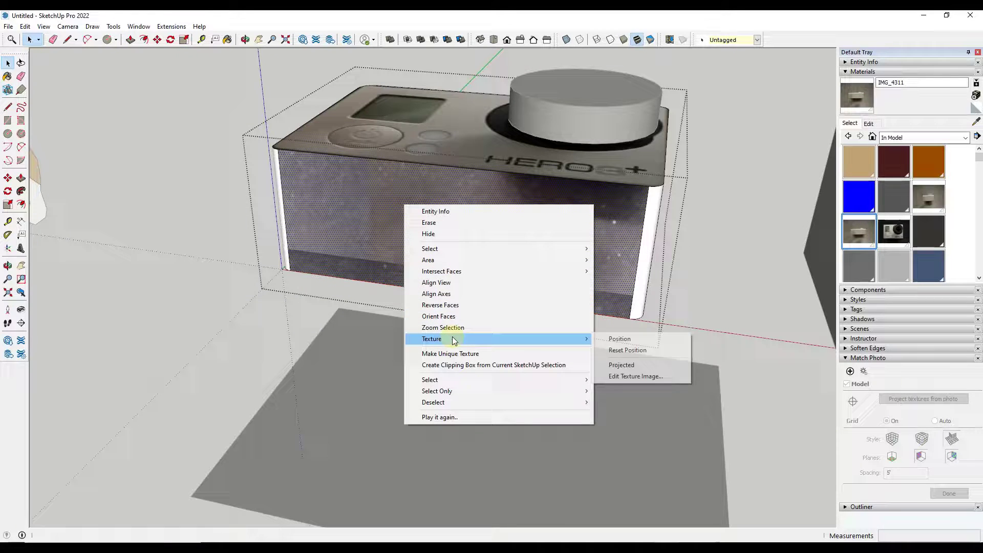
left_click(623, 341)
Step: Enable Fixed Pins for positioning the long side face's texture
scroll(475, 253, "down", 4)
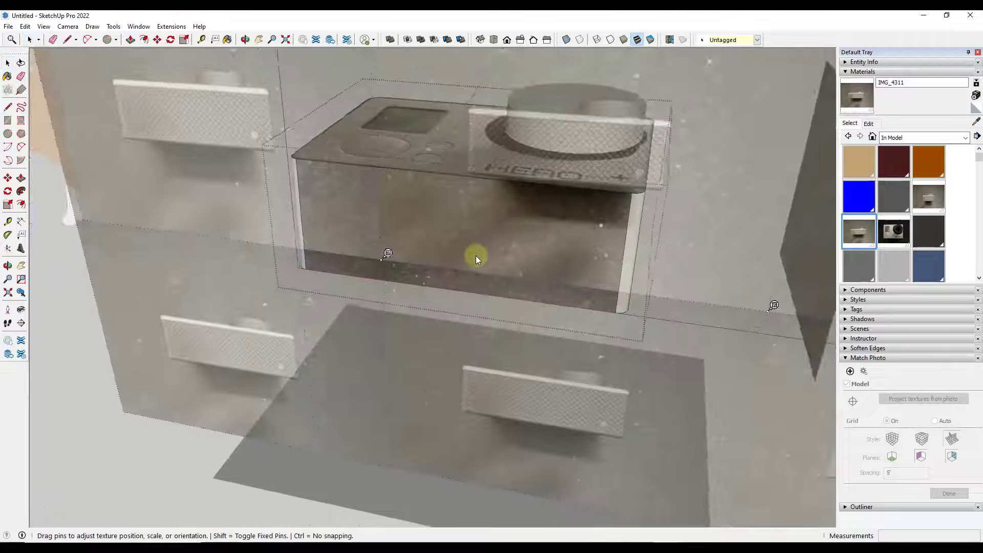
mouse_move(527, 137)
middle_mouse_down()
mouse_move(505, 131)
mouse_move(533, 99)
mouse_move(543, 140)
middle_mouse_up()
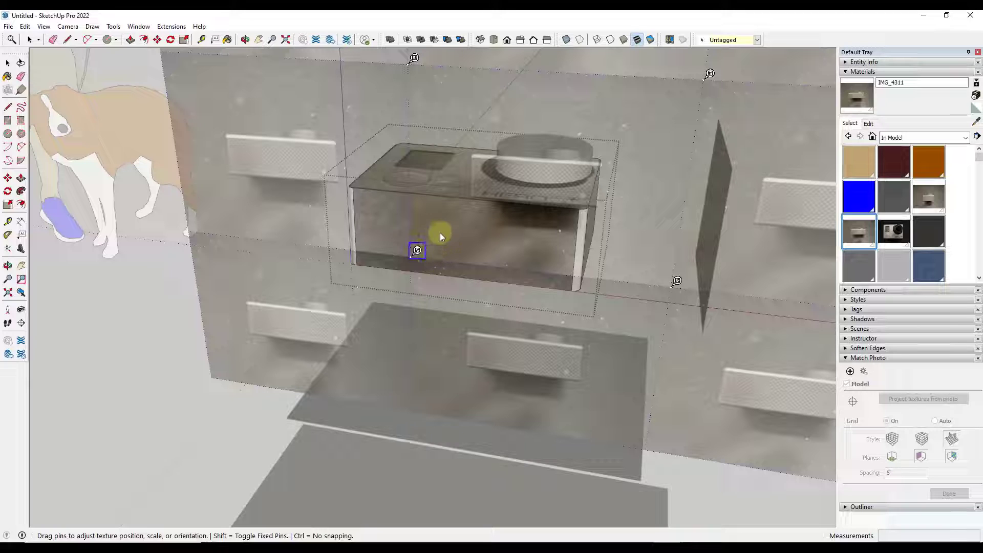
right_click(417, 250)
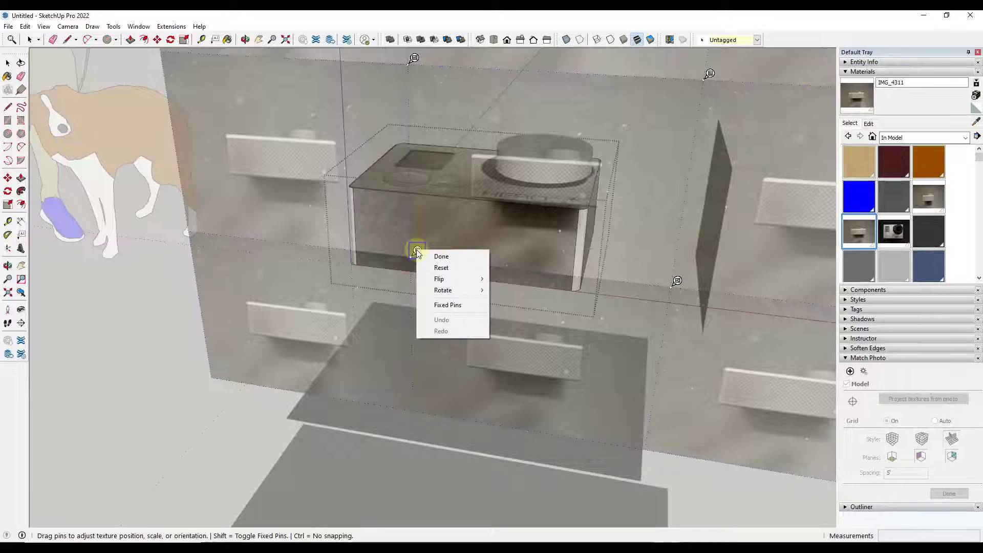
left_click(440, 305)
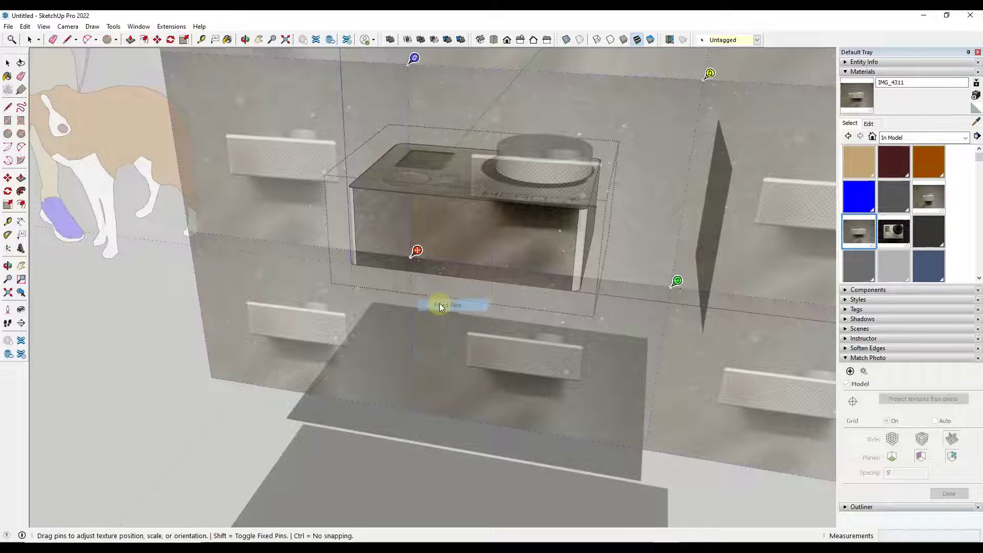
right_click(417, 248)
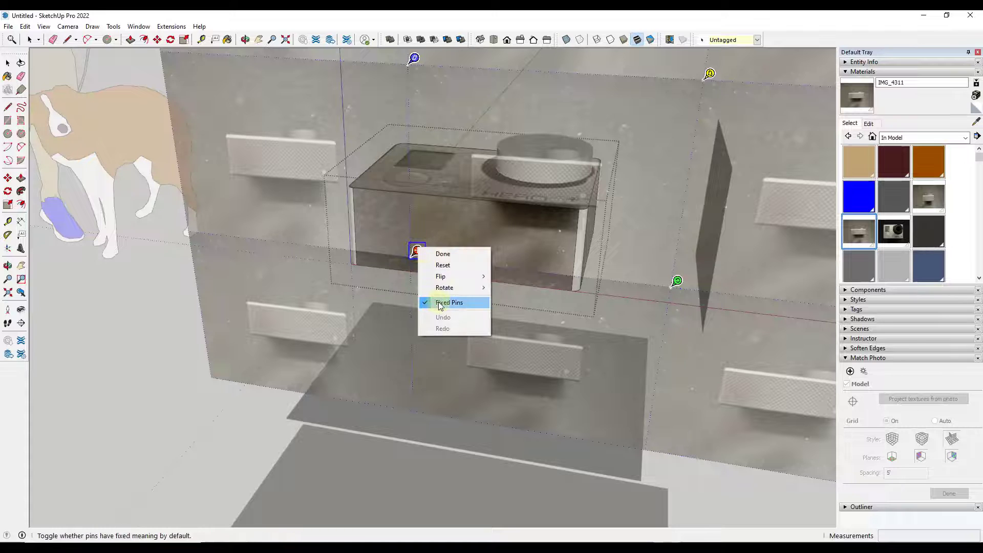
Step: Set the red move pin on the pictured camera's lower-left corner and align it with the long side face's lower-left corner
left_click(413, 250)
left_click_drag(413, 252, 423, 252)
scroll(478, 184, "up", 6)
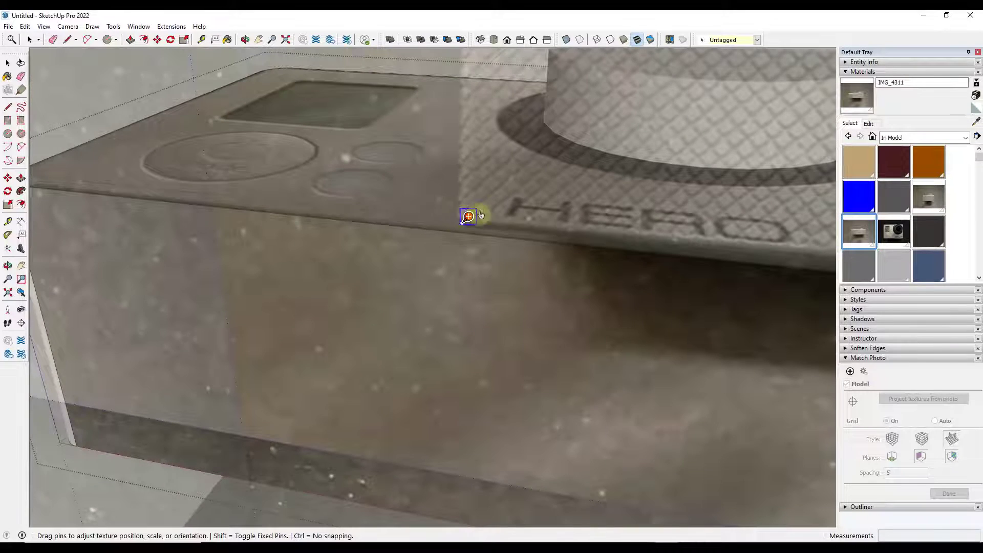
scroll(481, 215, "down", 6)
left_click_drag(499, 197, 310, 309)
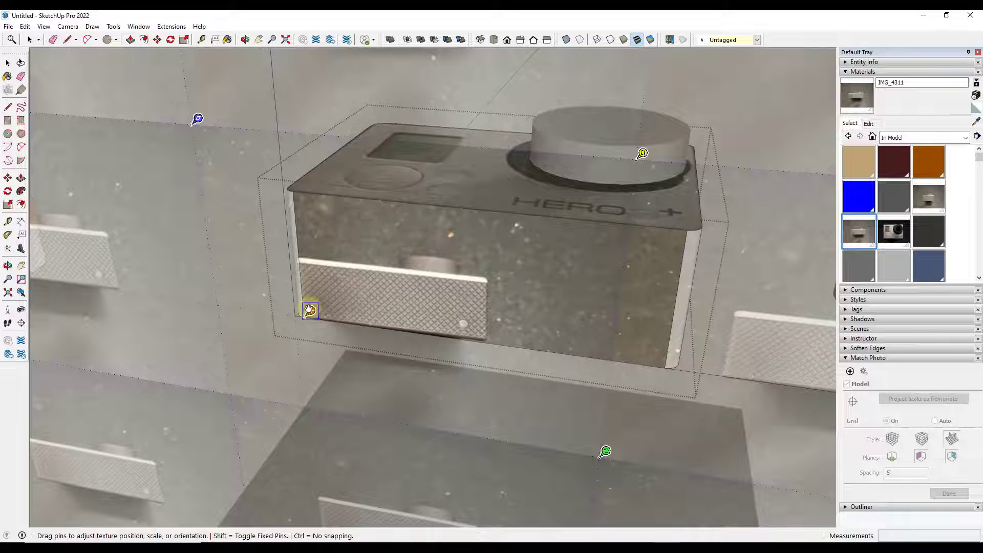
Step: Set the green pin on the pictured camera's lower-right corner, stretch it to the face's lower-right corner, and accept the texture position
scroll(671, 425, "down", 5)
left_click_drag(634, 438, 575, 377)
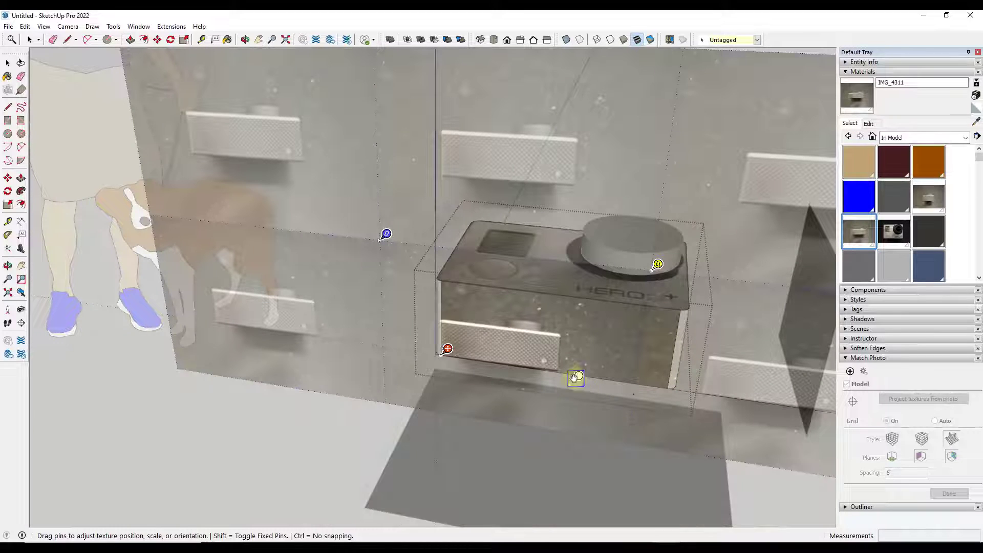
scroll(563, 369, "up", 8)
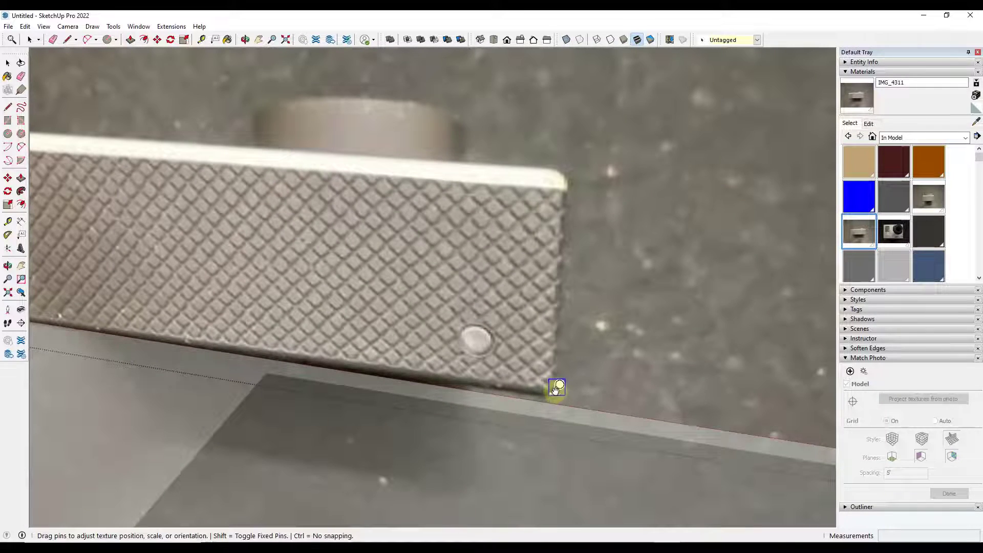
scroll(557, 389, "down", 6)
left_click_drag(533, 367, 704, 387)
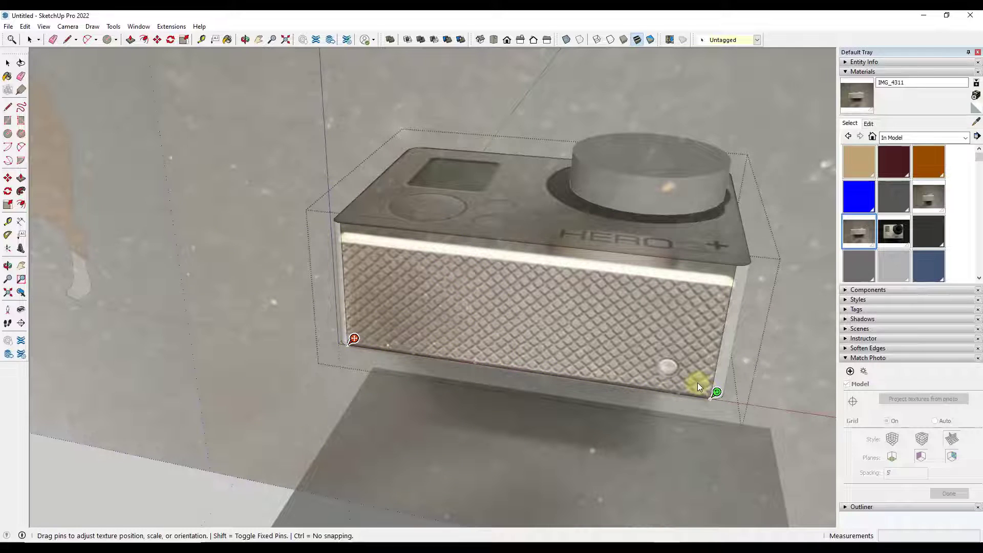
key("Return")
Step: Resume positioning the long side face's texture and turn off Fixed Pins to allow free distortion
right_click(443, 289)
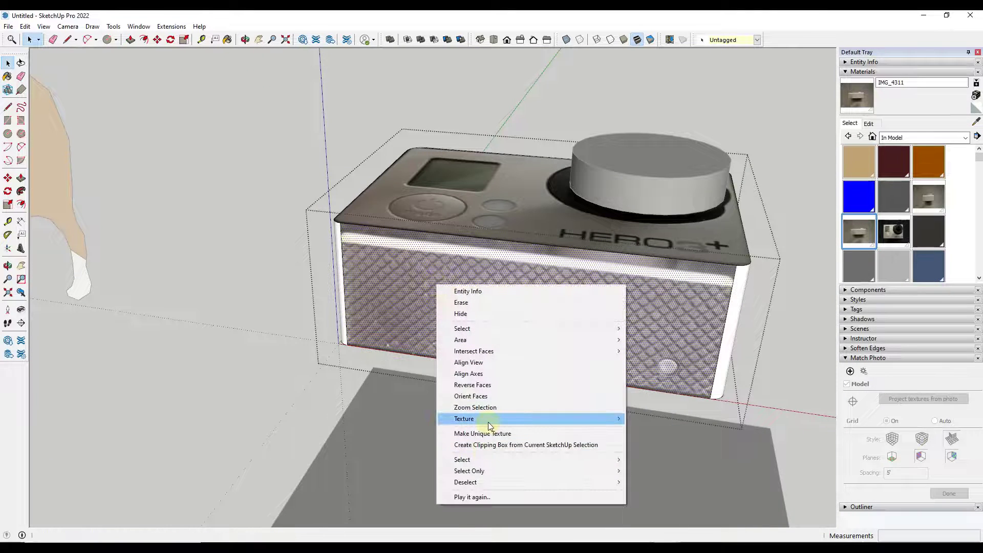
mouse_move(487, 420)
left_click(644, 417)
right_click(456, 302)
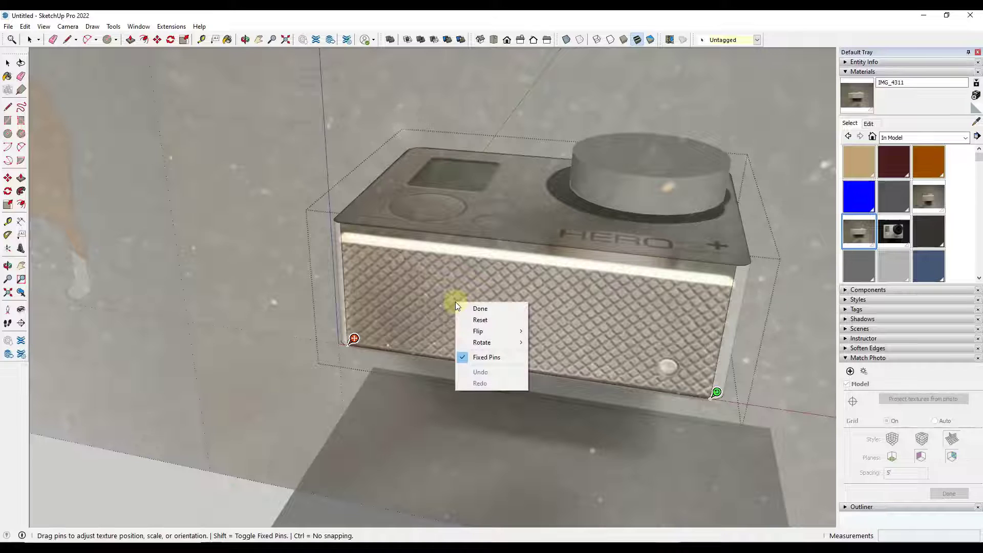
left_click(479, 357)
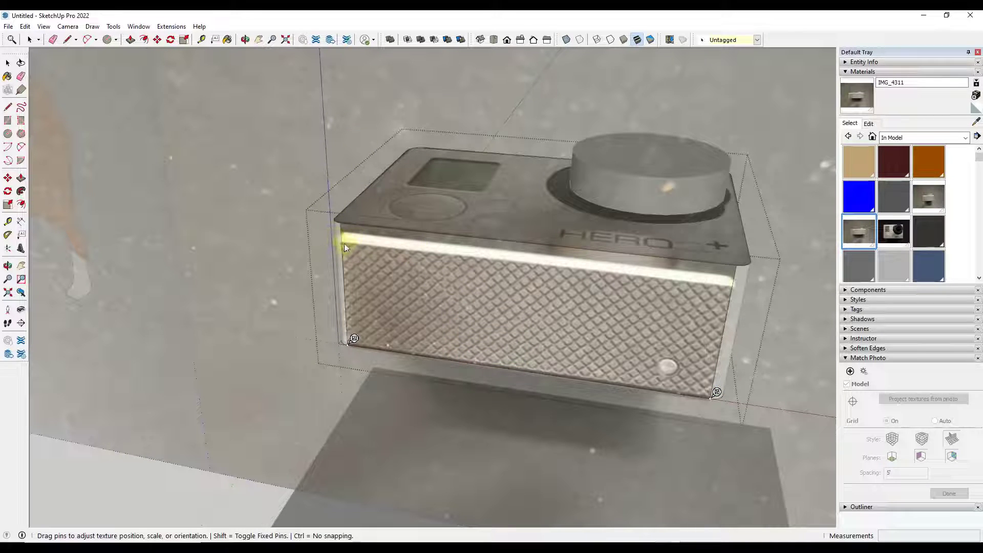
Step: Lift the texture's upper-left free pin and place it on the pictured camera's upper-left corner
left_click_drag(345, 241, 281, 122)
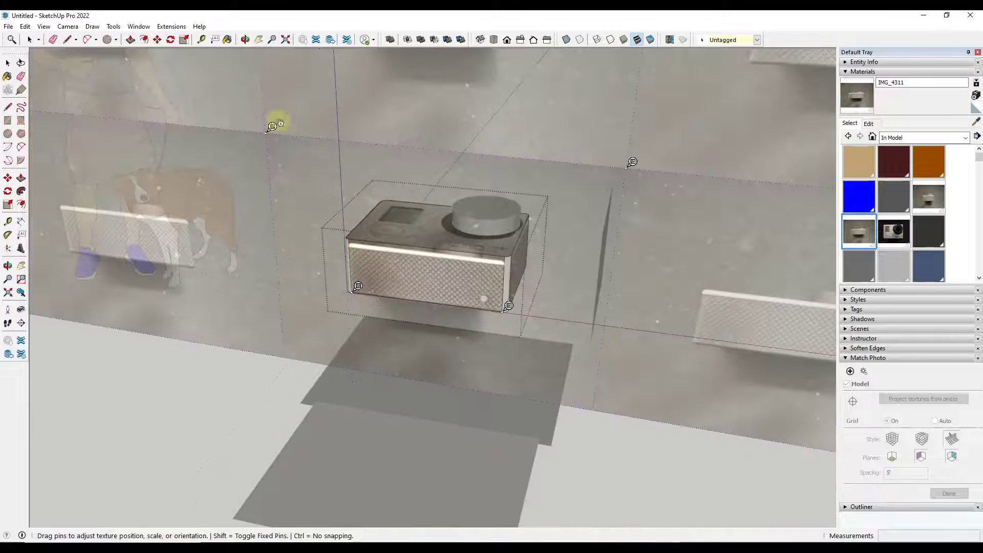
left_click(267, 127)
scroll(348, 242, "up", 8)
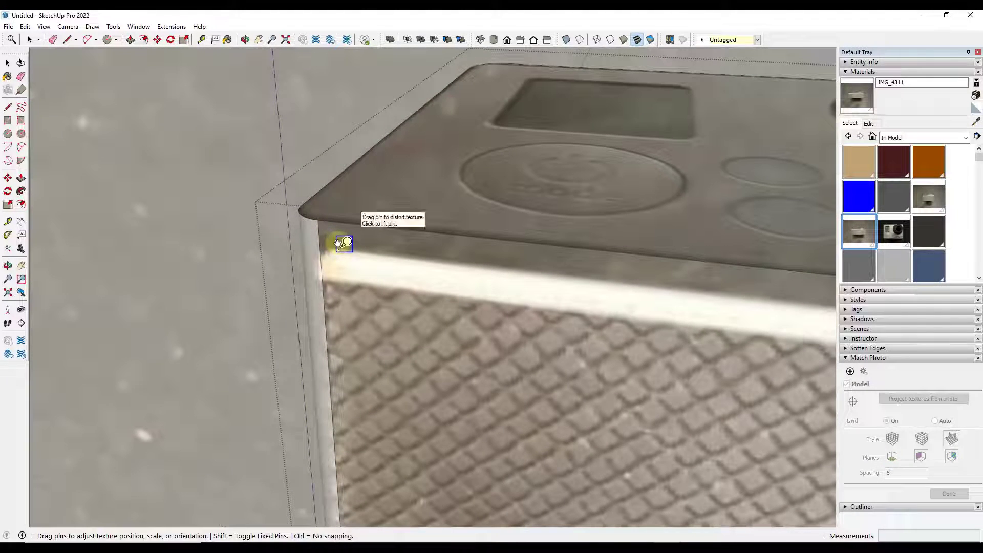
scroll(343, 230, "down", 6)
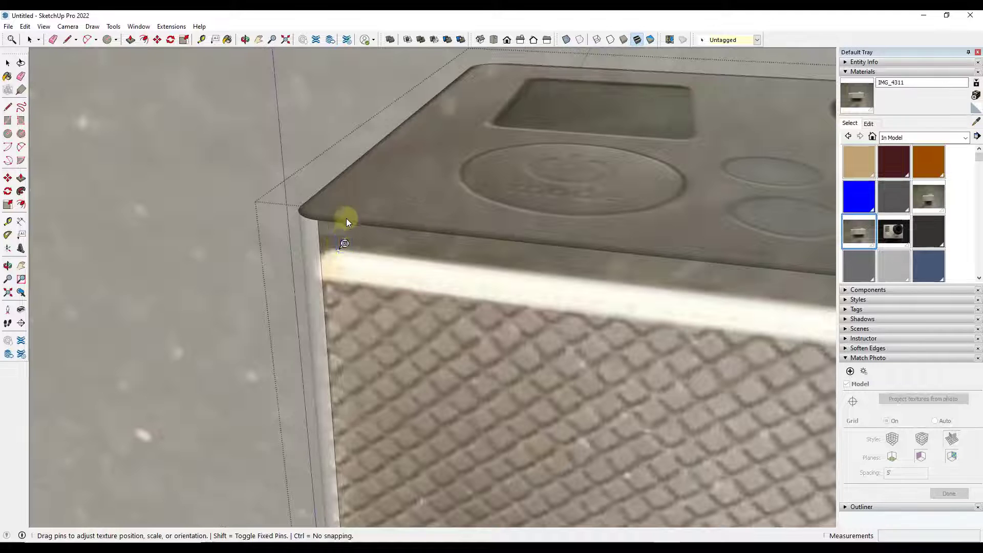
Step: Lift the texture's lower-left free pin and place it on the pictured camera's lower-left corner
scroll(351, 394, "up", 6)
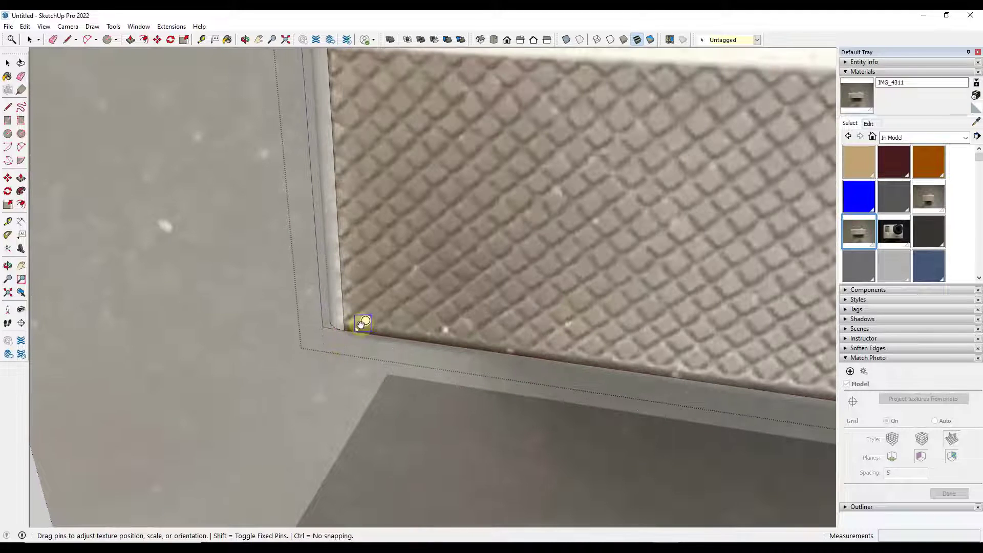
left_click(355, 326)
left_click(354, 327)
left_click(356, 326)
scroll(245, 267, "down", 8)
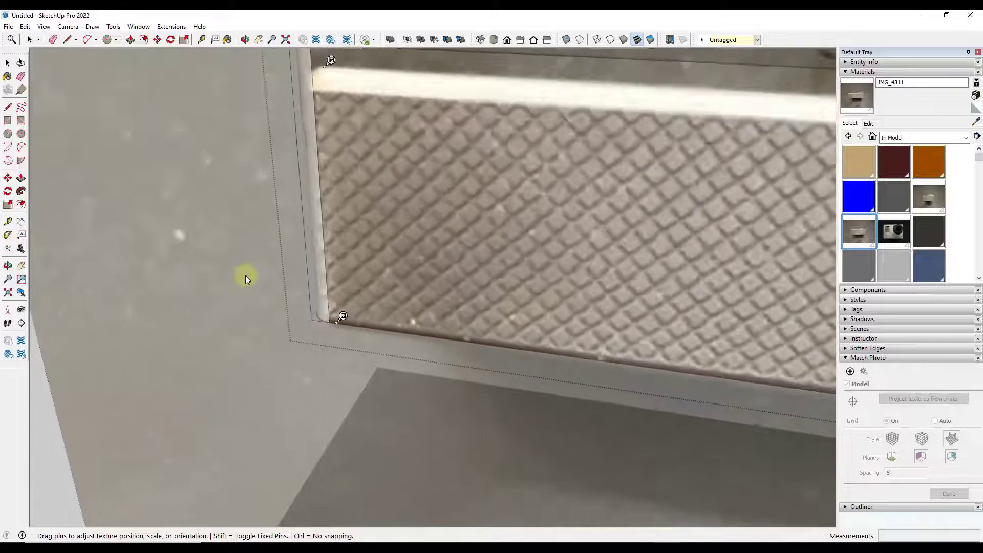
Step: Lift the texture's upper-right free pin and place it on the pictured camera's upper-right corner
scroll(543, 293, "up", 4)
scroll(553, 180, "down", 4)
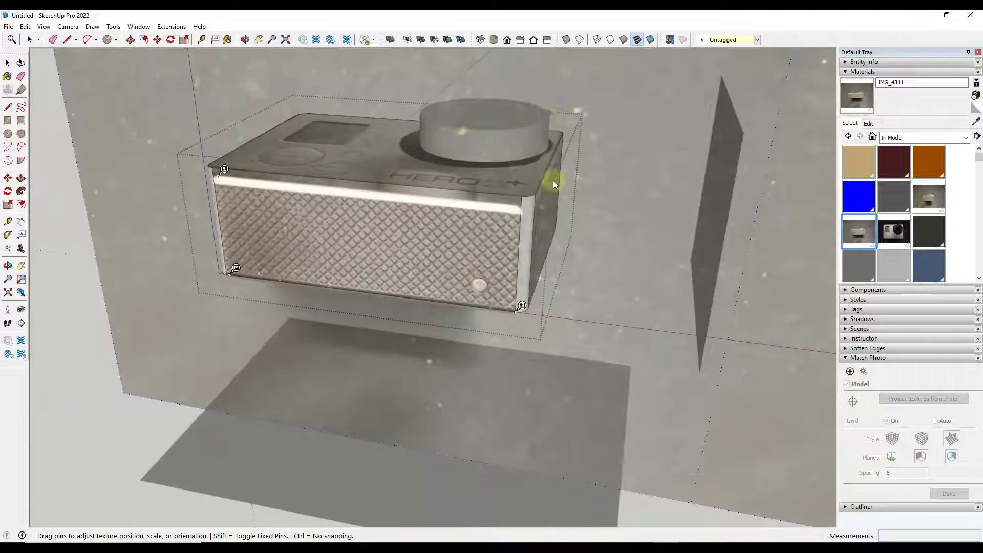
scroll(536, 164, "down", 5)
scroll(592, 160, "up", 5)
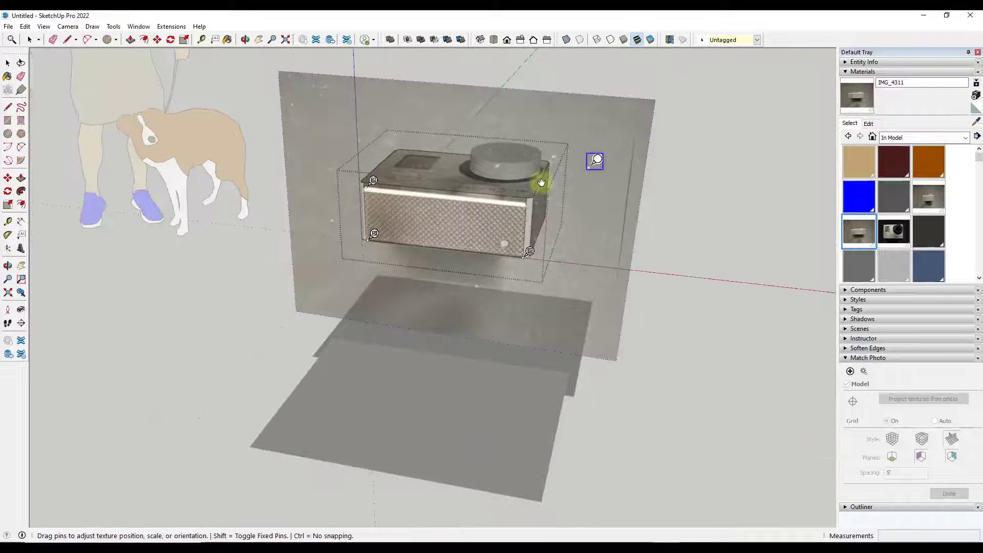
scroll(512, 207, "up", 4)
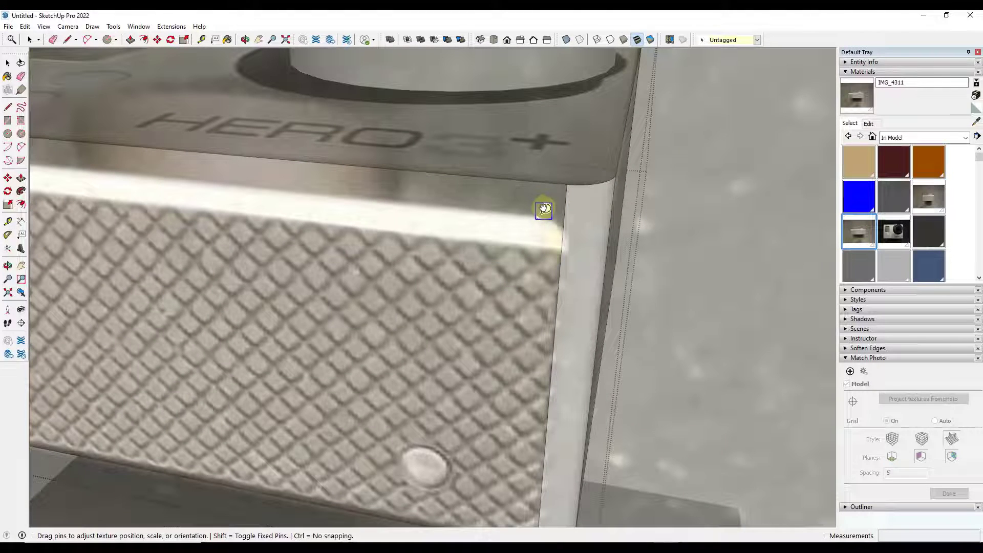
scroll(634, 145, "down", 2)
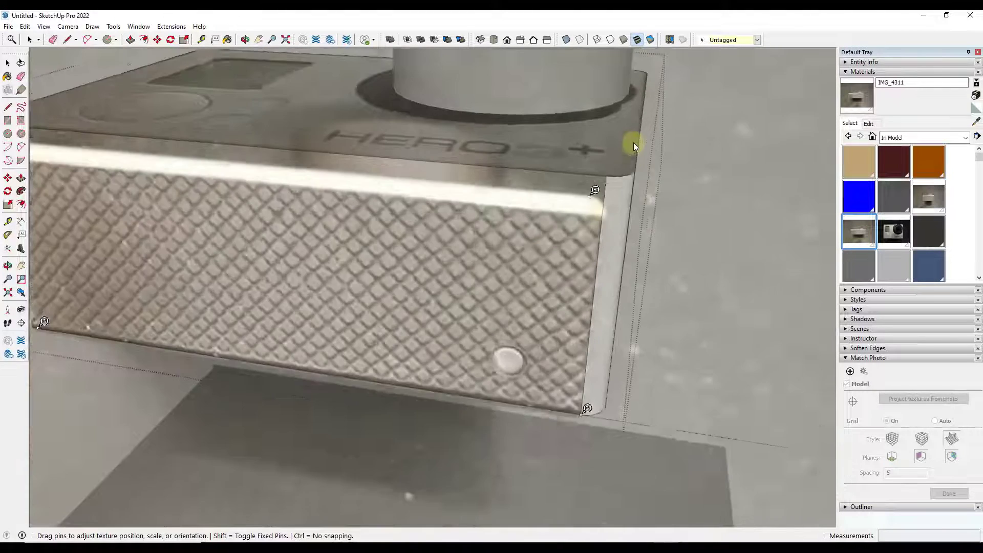
Step: Set the lower-right free pin on the pictured camera's lower-right corner and stretch it to the long side face's lower-right corner
scroll(634, 147, "down", 3)
scroll(609, 344, "up", 4)
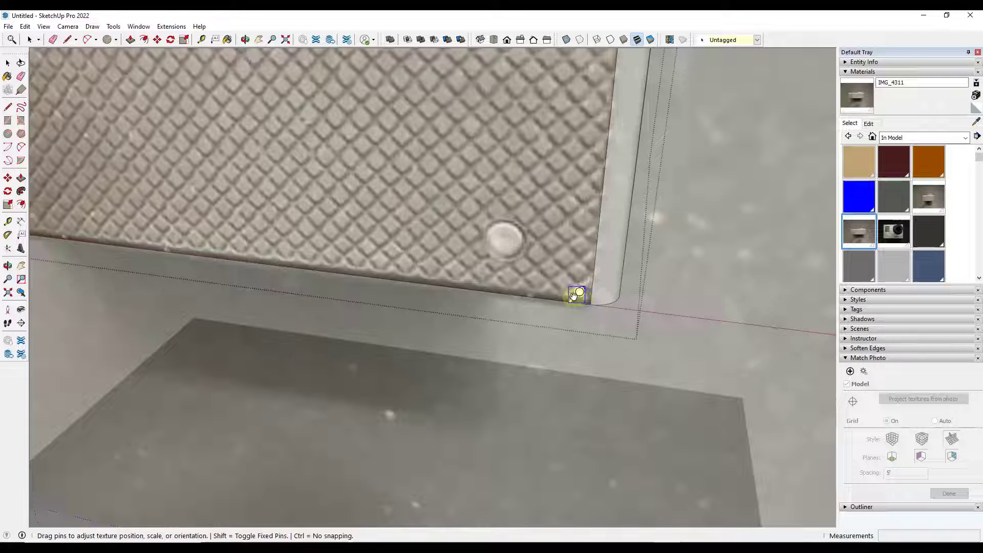
scroll(574, 300, "up", 4)
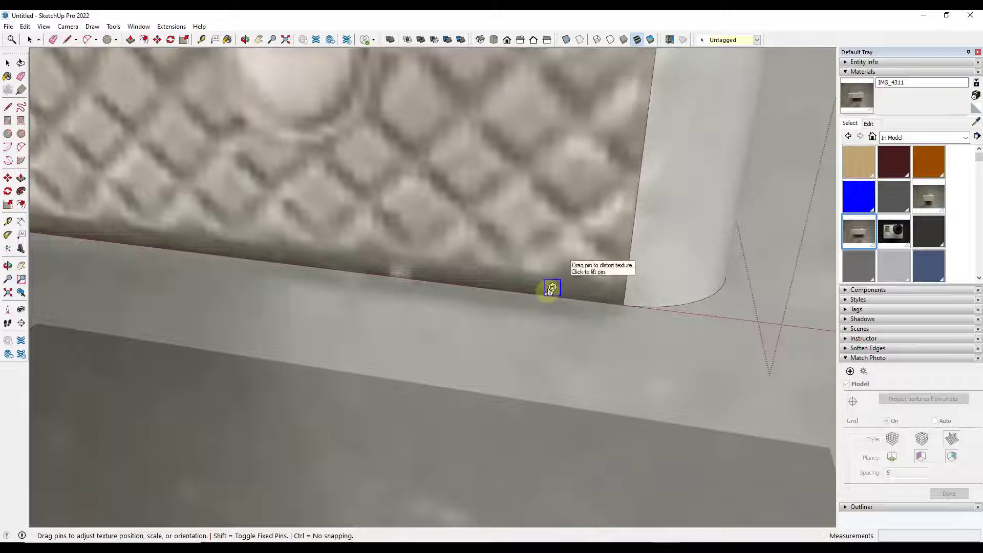
left_click_drag(584, 293, 623, 302)
scroll(603, 339, "down", 4)
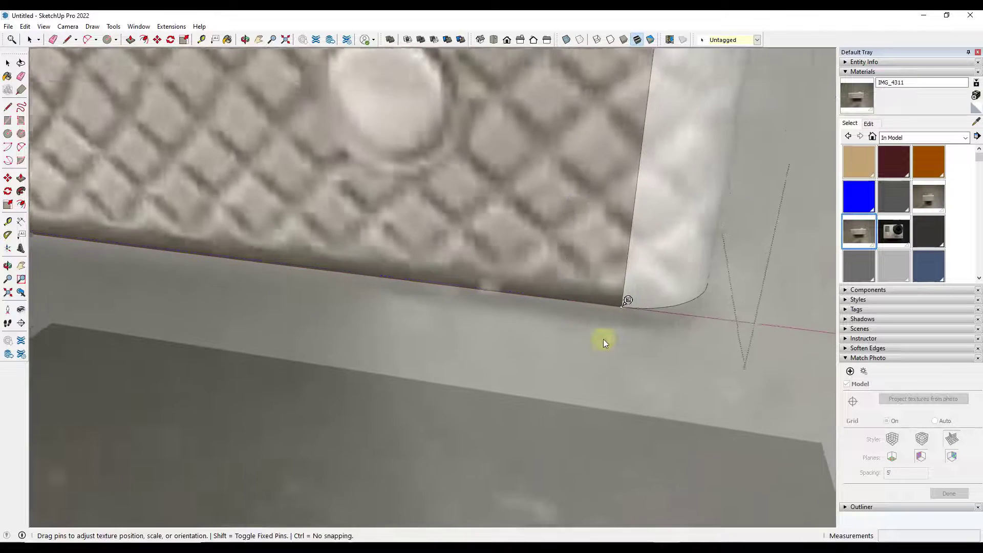
scroll(575, 348, "down", 5)
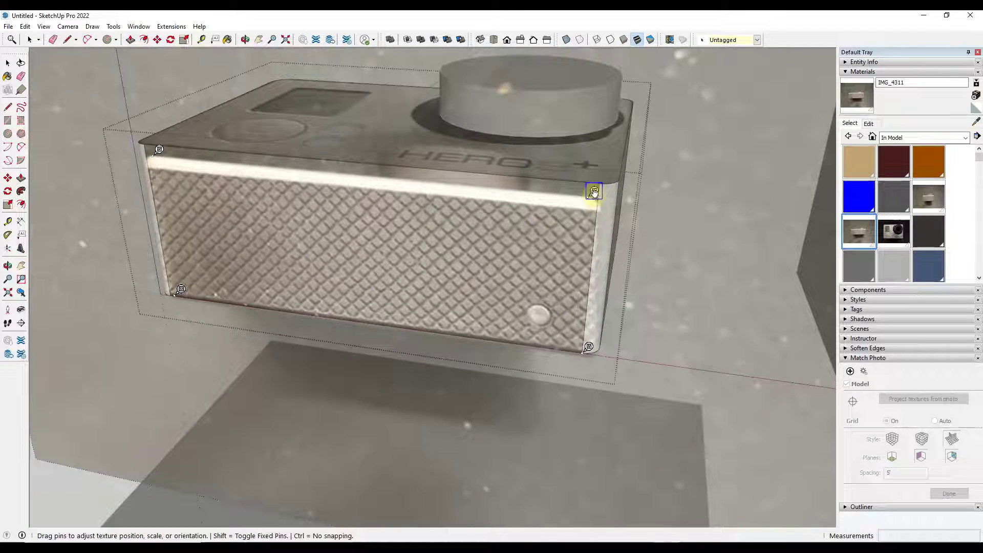
Step: Stretch the upper-right and upper-left pins to the long side face's matching upper corners and accept the texture position
left_click_drag(594, 191, 605, 178)
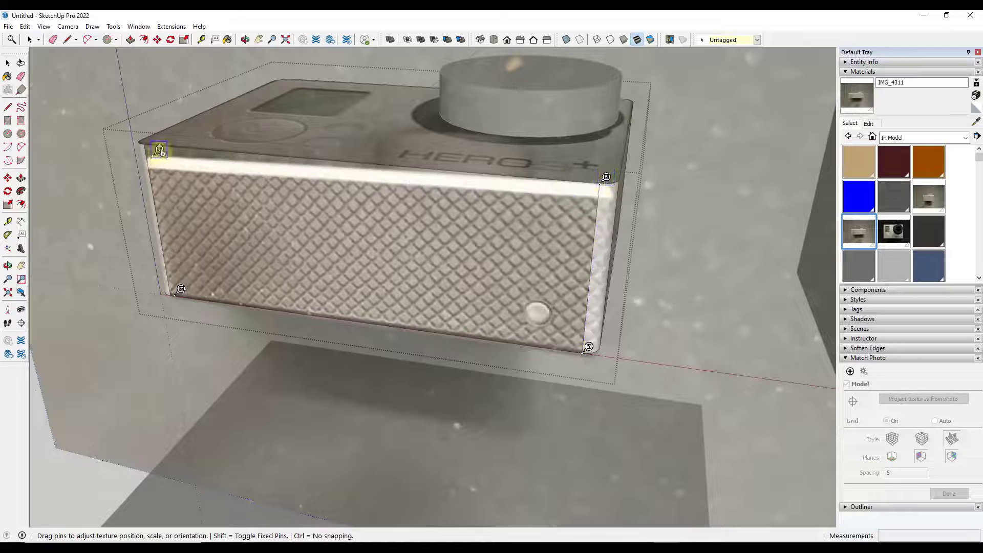
left_click_drag(159, 150, 152, 139)
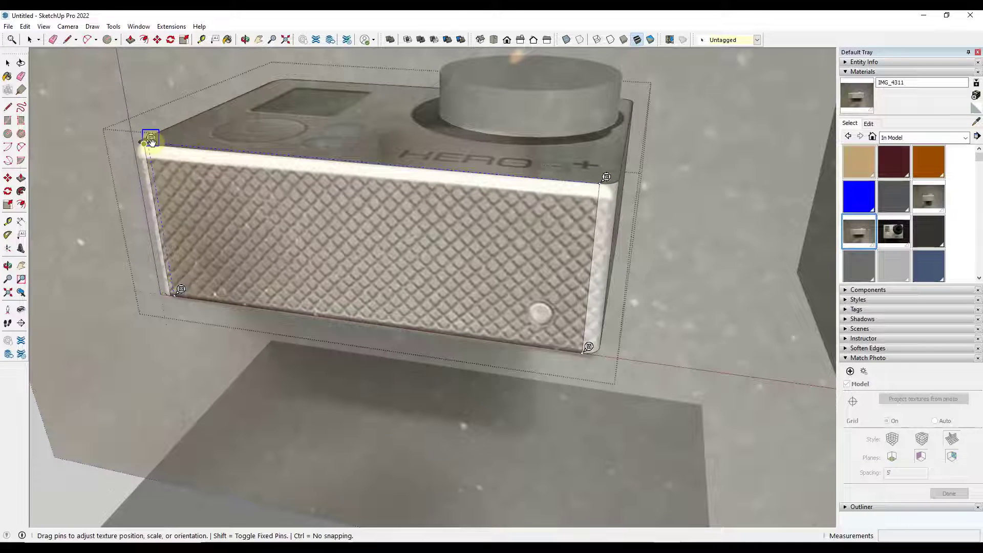
key("Return")
scroll(486, 229, "down", 5)
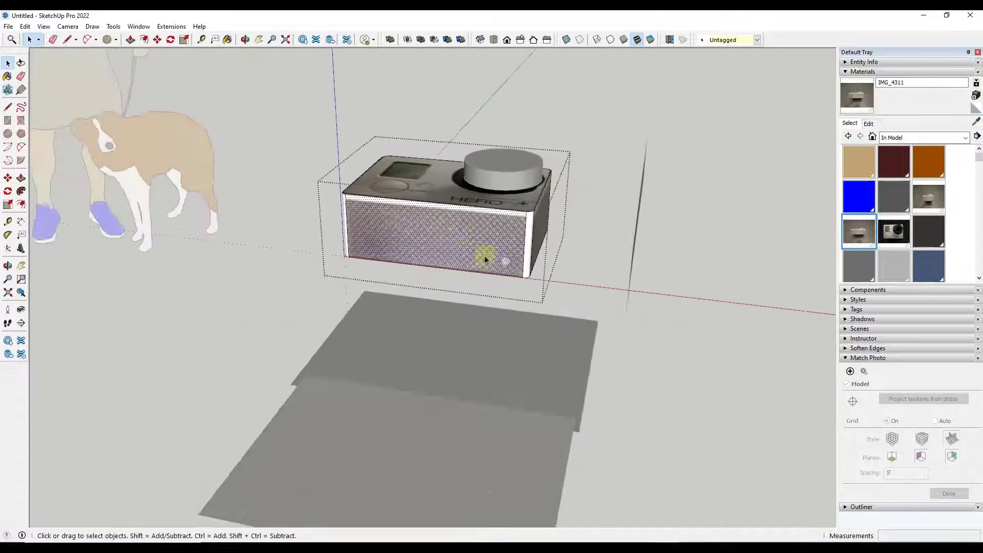
middle_click_drag(484, 256, 522, 245)
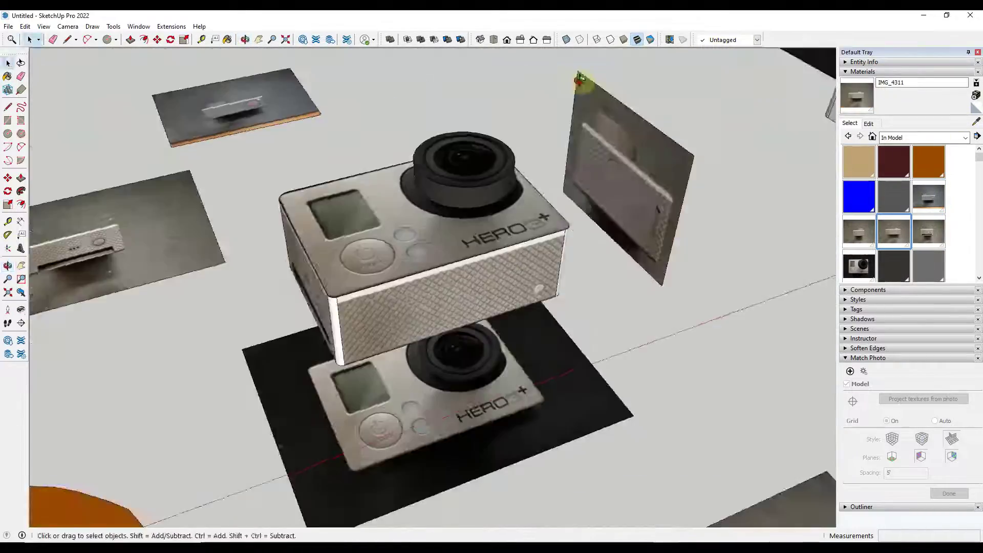
Step: Try painting the rounded vertical corner between the two textured side faces with the IMG_4311 material sampled from the long side face
scroll(409, 307, "down", 5)
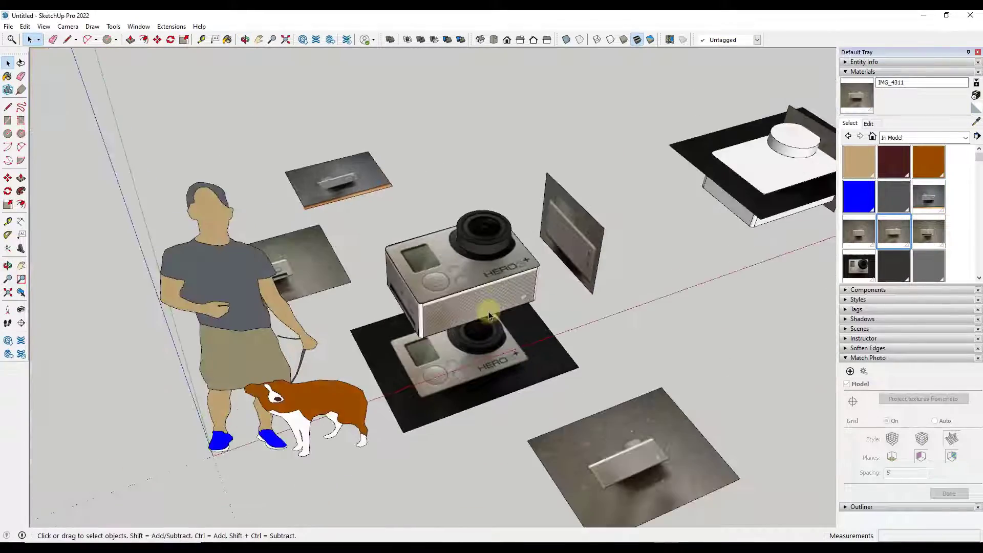
scroll(423, 317, "up", 6)
scroll(423, 317, "up", 6)
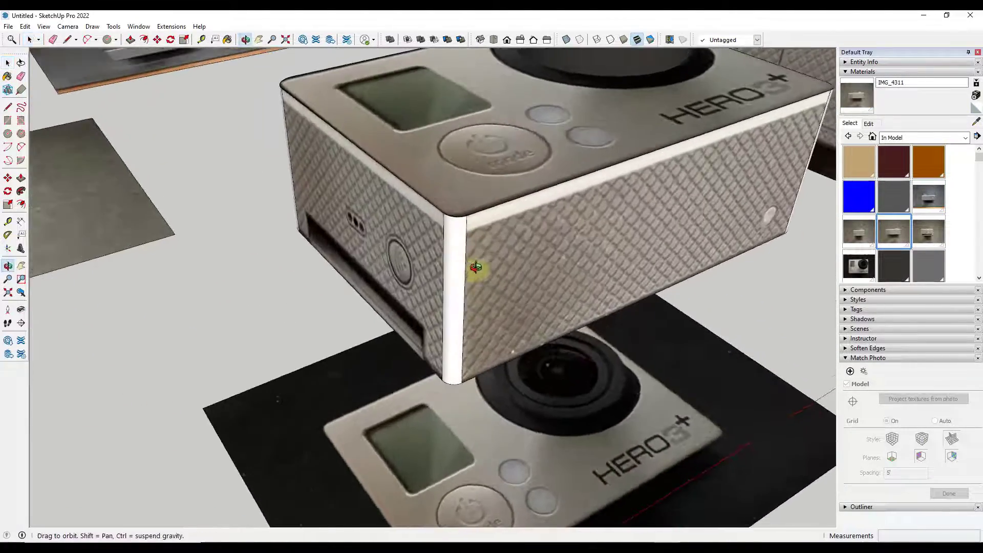
triple_click(471, 233)
double_click(470, 223)
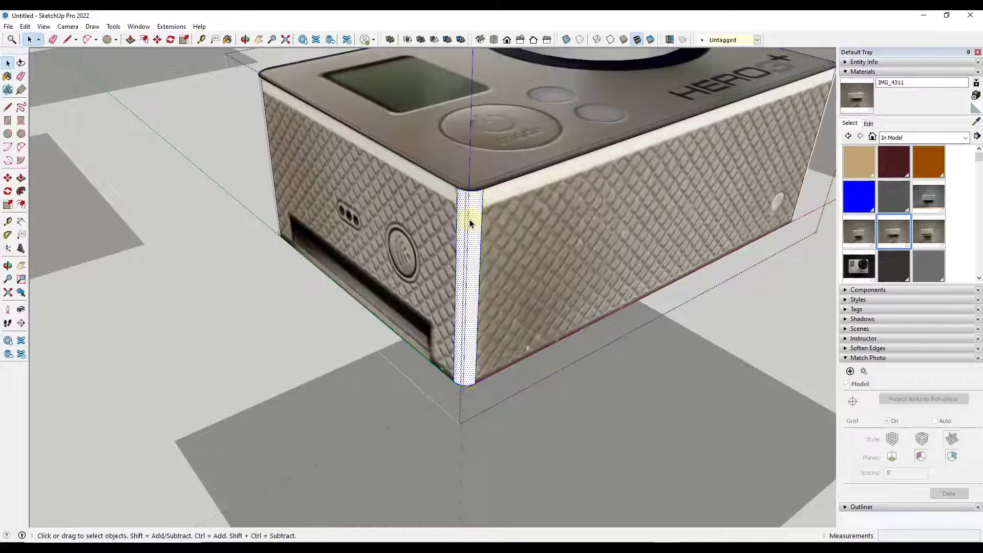
scroll(469, 221, "up", 5)
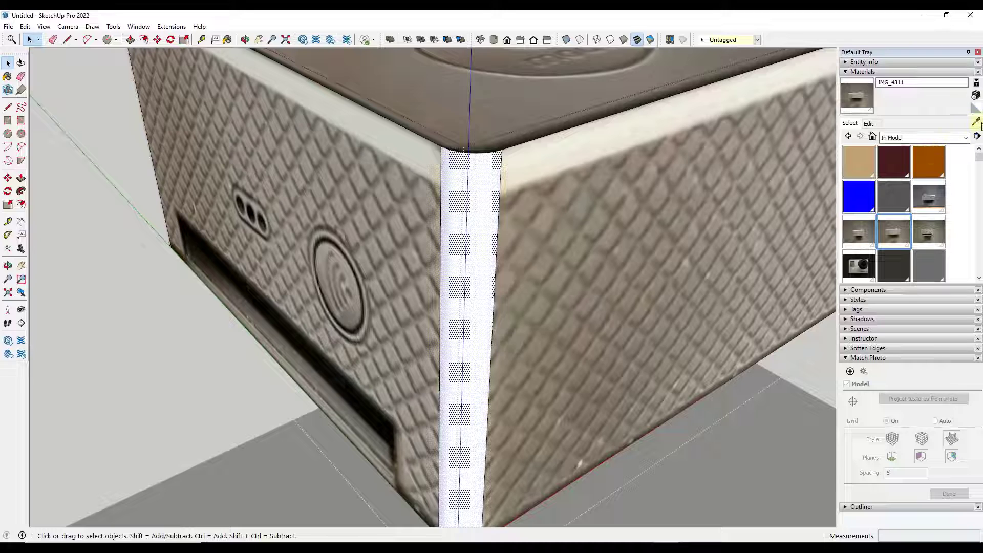
left_click(977, 122)
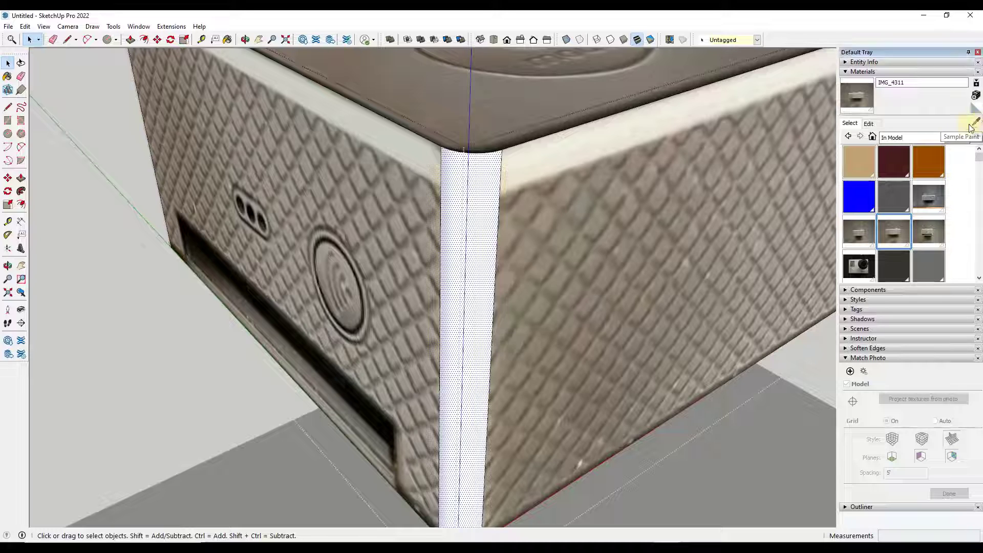
left_click(663, 213)
left_click(486, 233)
mouse_move(484, 242)
middle_mouse_down()
mouse_move(551, 231)
mouse_move(493, 234)
middle_mouse_up()
scroll(474, 231, "down", 2)
scroll(474, 232, "down", 2)
scroll(444, 308, "up", 3)
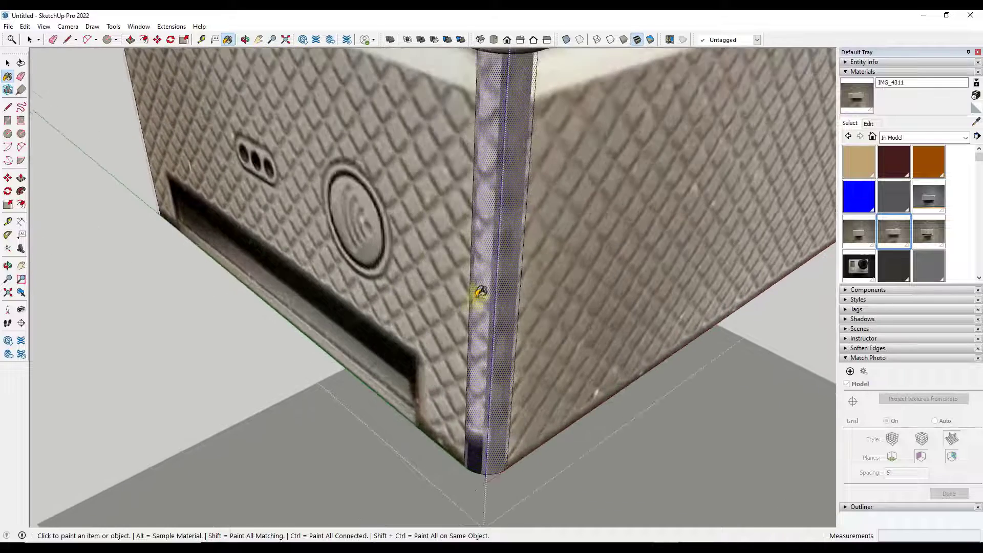
scroll(480, 291, "down", 4)
key("space")
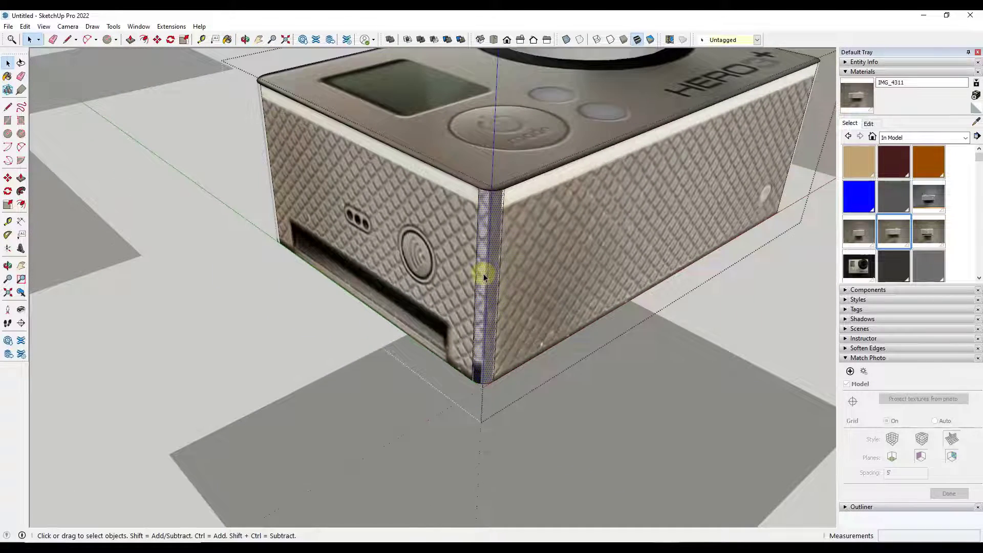
Step: Check the painted rounded corner for a texture positioning option and examine the textured camera from several angles
right_click(483, 273)
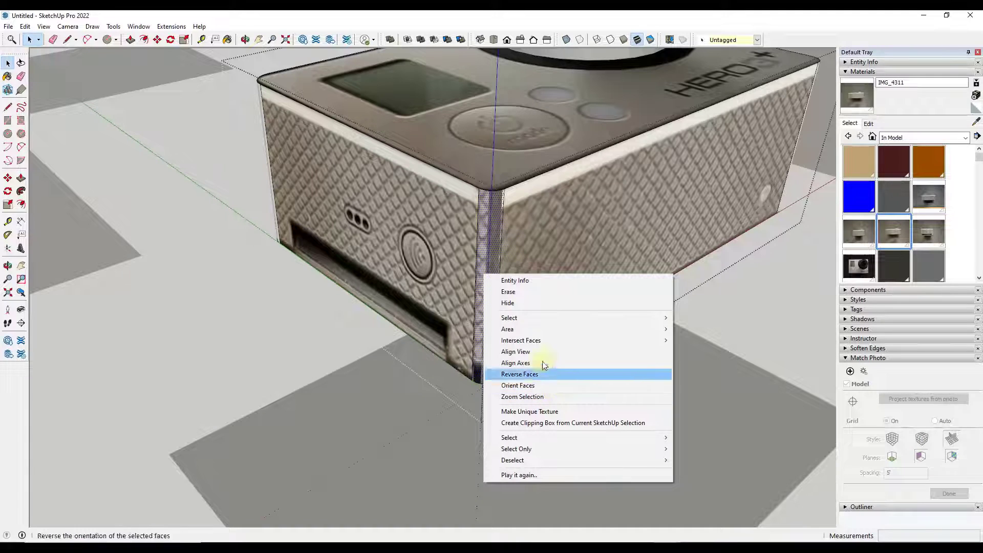
left_click(549, 232)
middle_click_drag(586, 243, 396, 257)
scroll(395, 257, "down", 2)
middle_click_drag(516, 263, 511, 305)
scroll(461, 304, "up", 1)
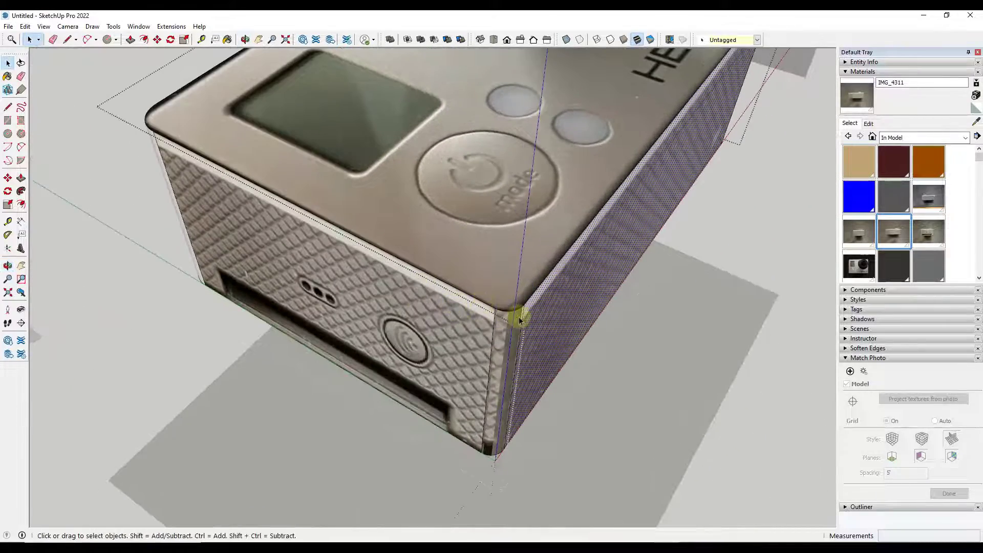
scroll(523, 310, "down", 1)
scroll(528, 321, "down", 5)
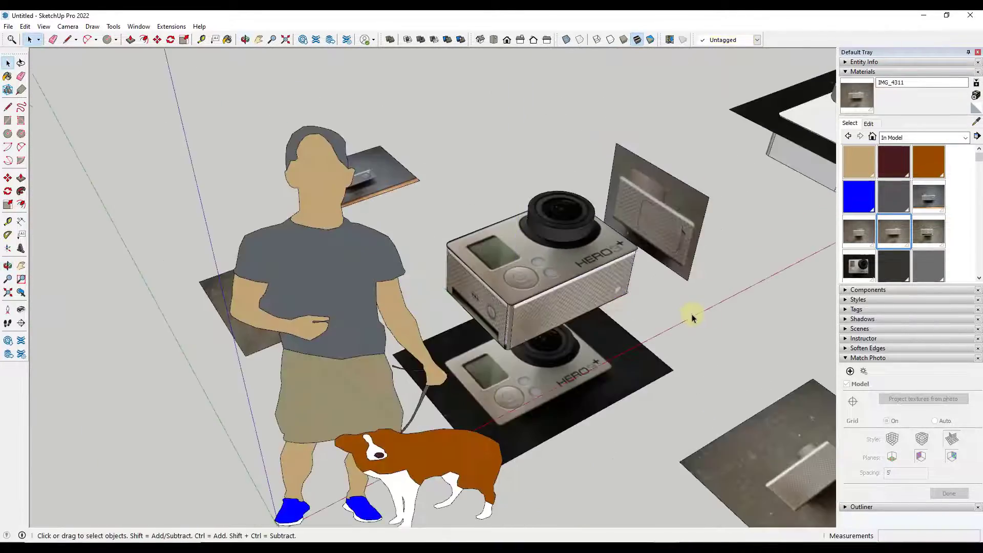
scroll(592, 269, "down", 2)
scroll(563, 272, "up", 2)
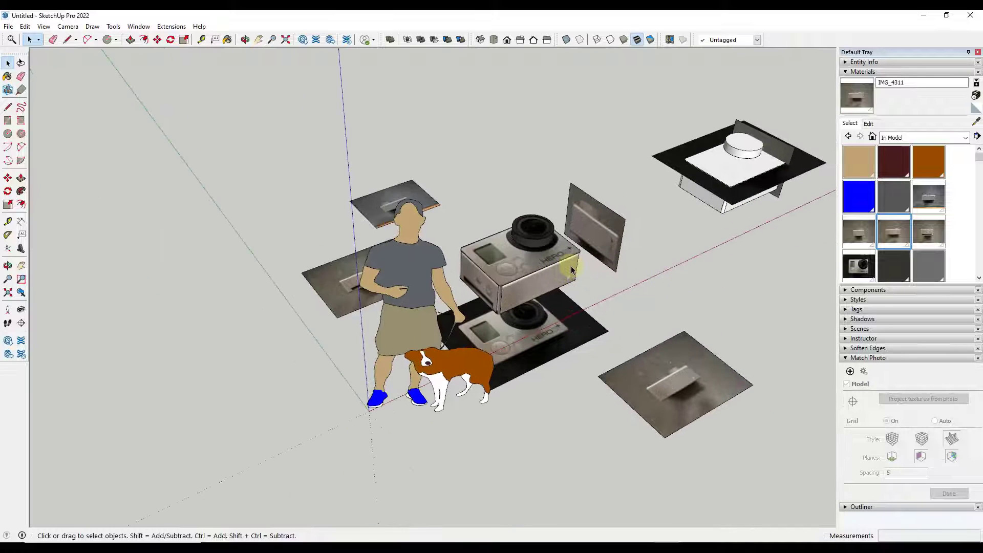
scroll(572, 269, "up", 1)
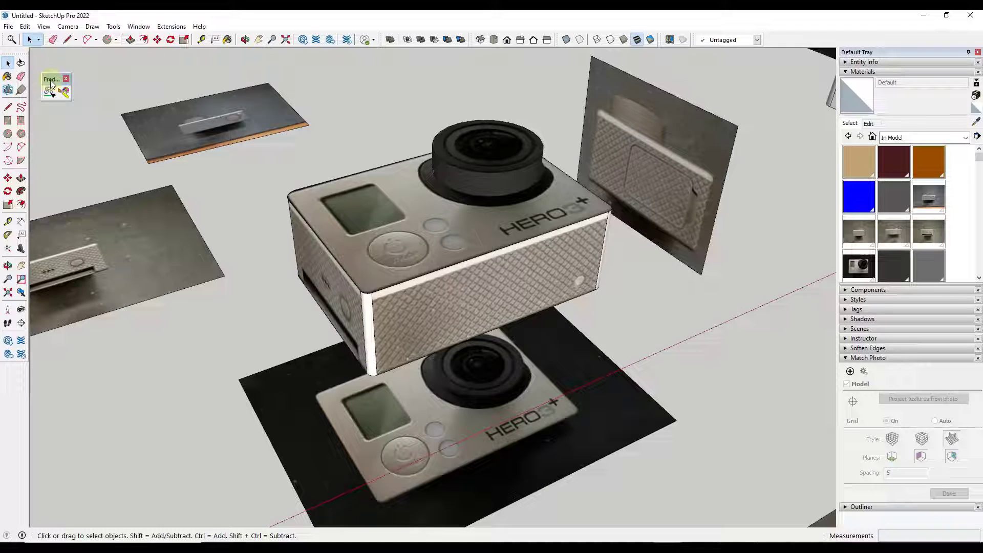
left_click_drag(51, 81, 51, 63)
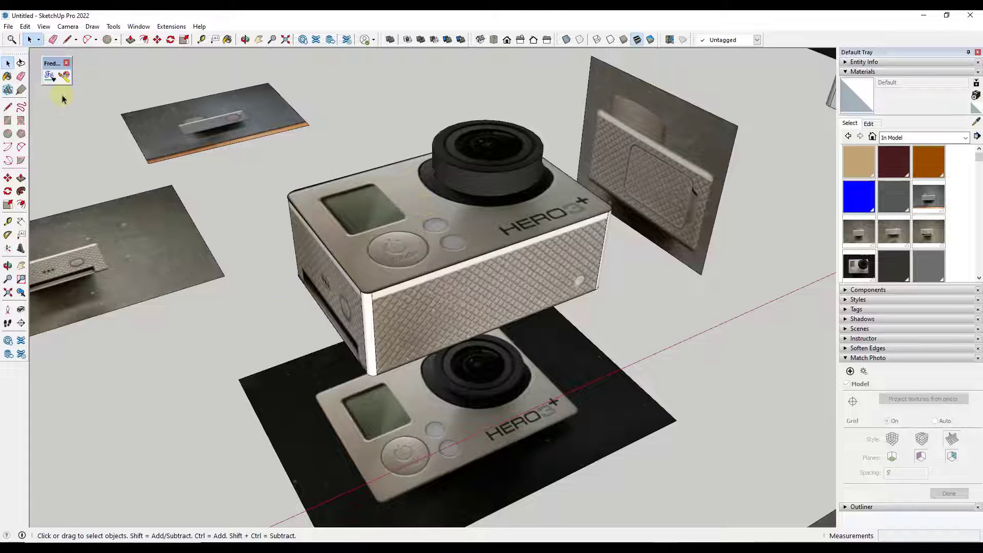
left_click(50, 75)
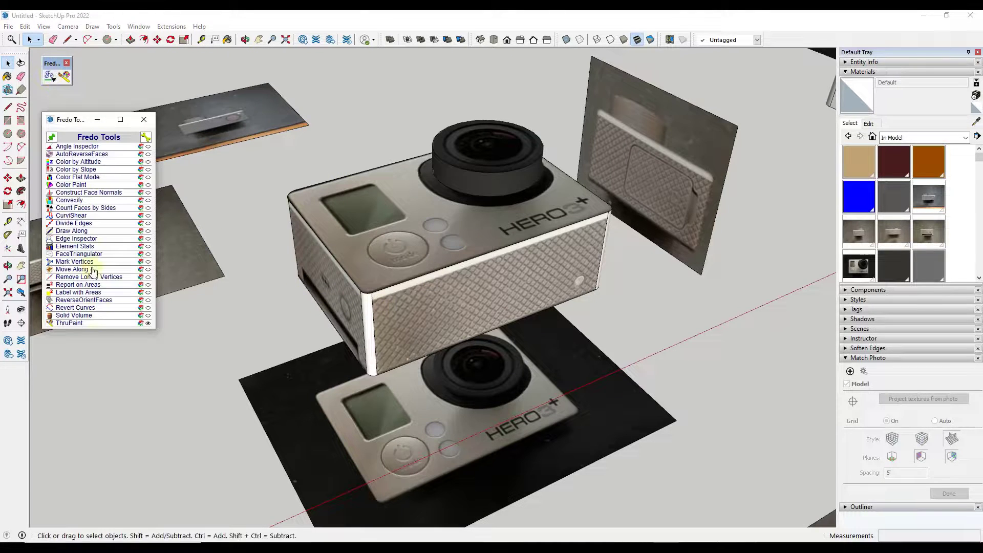
left_click(78, 325)
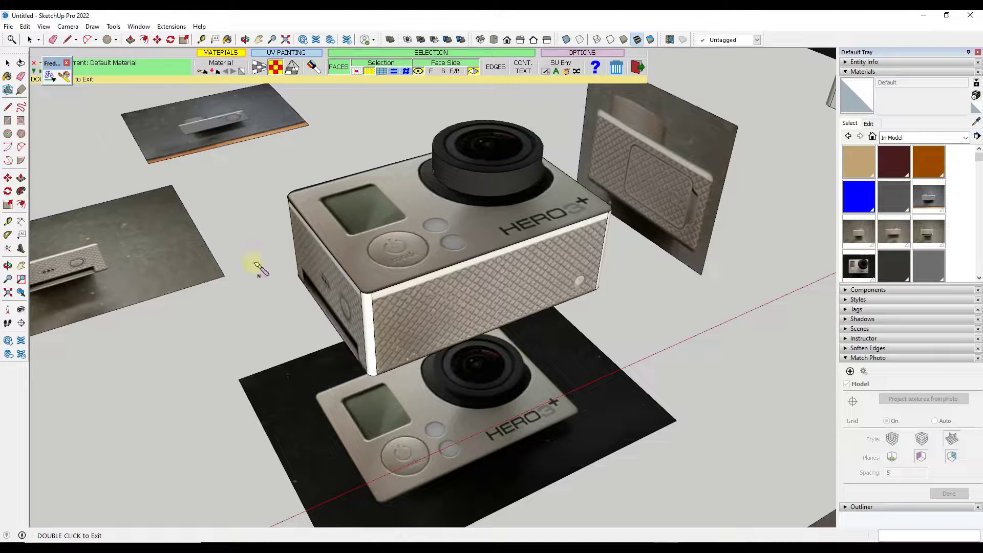
double_click(370, 316)
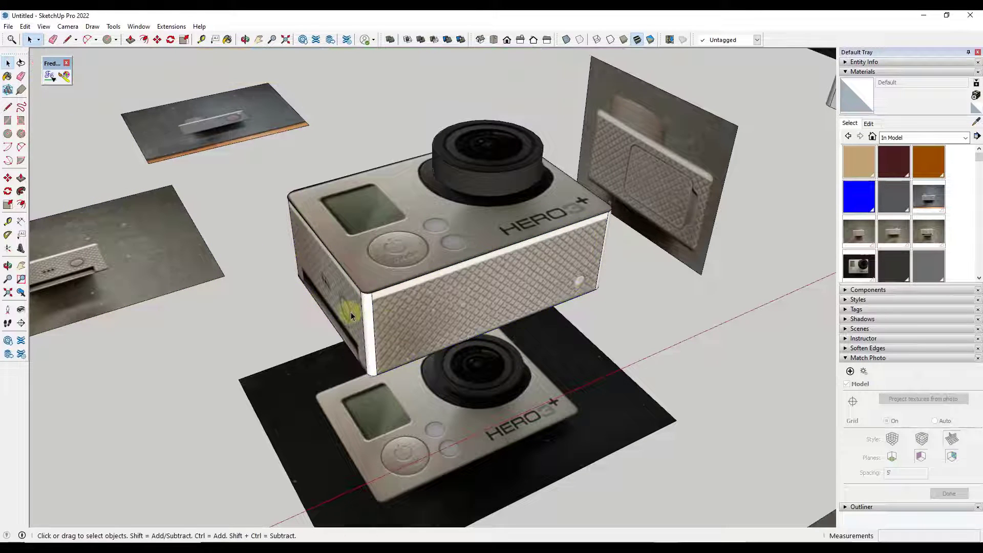
Step: With Fredo's ThruPaint, sample IMG_4311 from the long side face and apply it to the camera body's rounded corner using QuadMesh UV
left_click(369, 315)
double_click(375, 315)
scroll(375, 315, "up", 3)
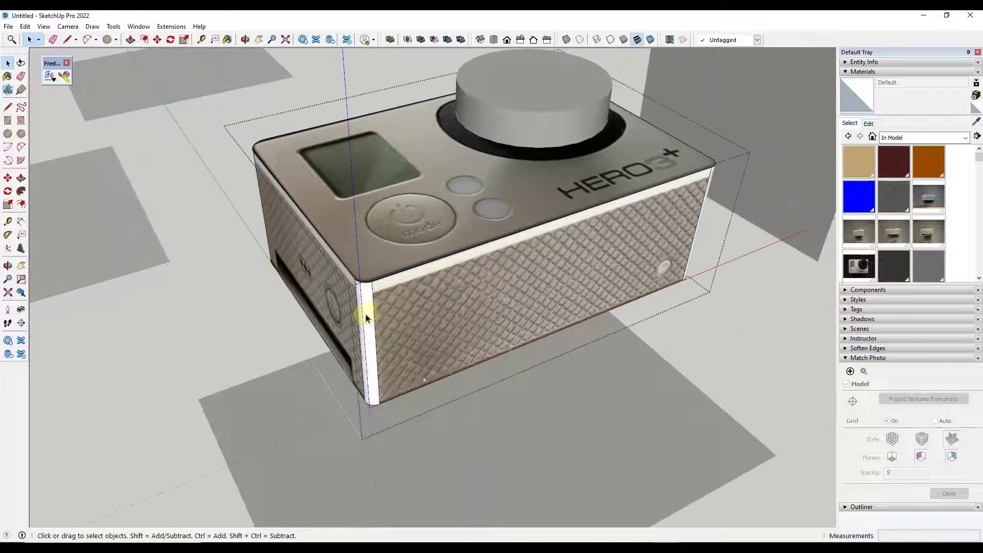
left_click(51, 78)
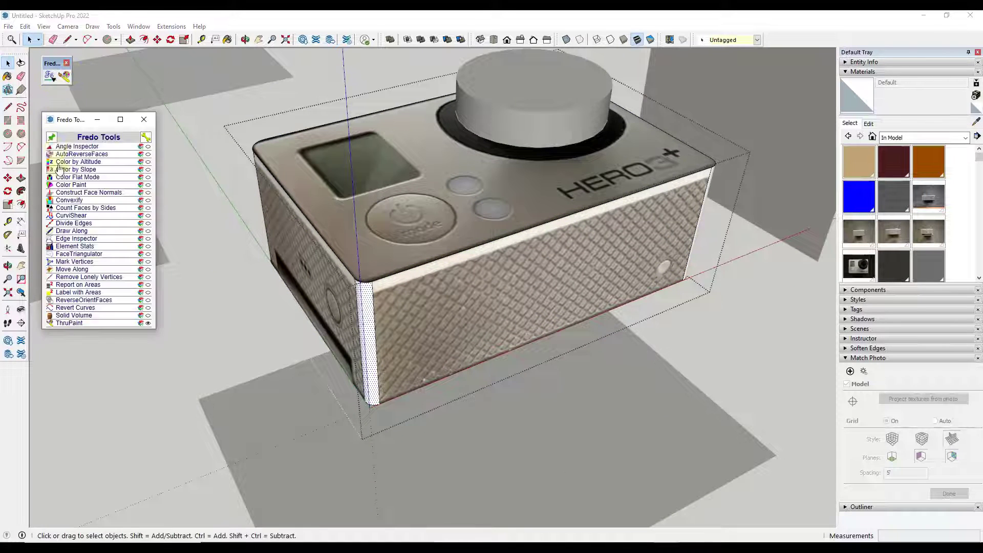
left_click(73, 325)
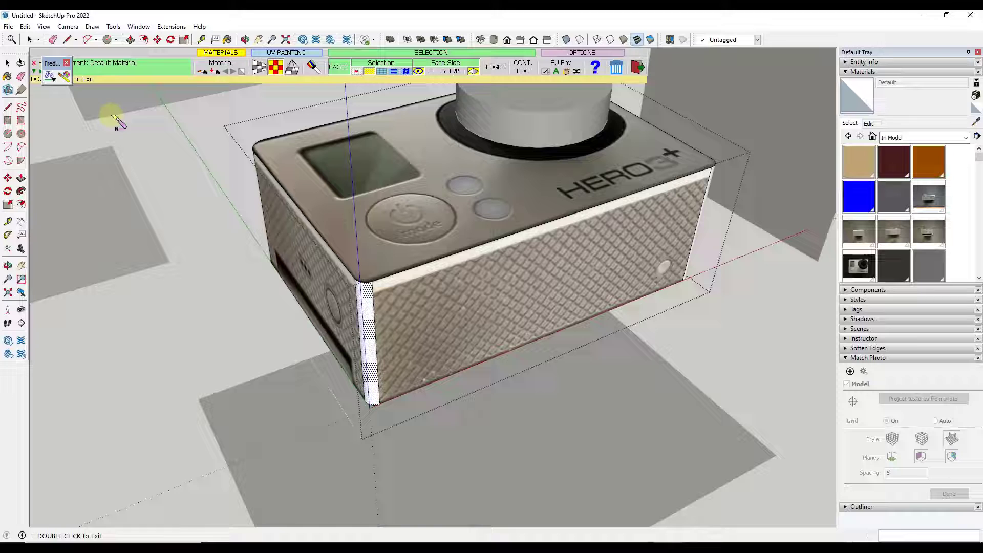
left_click(203, 73)
left_click(403, 309)
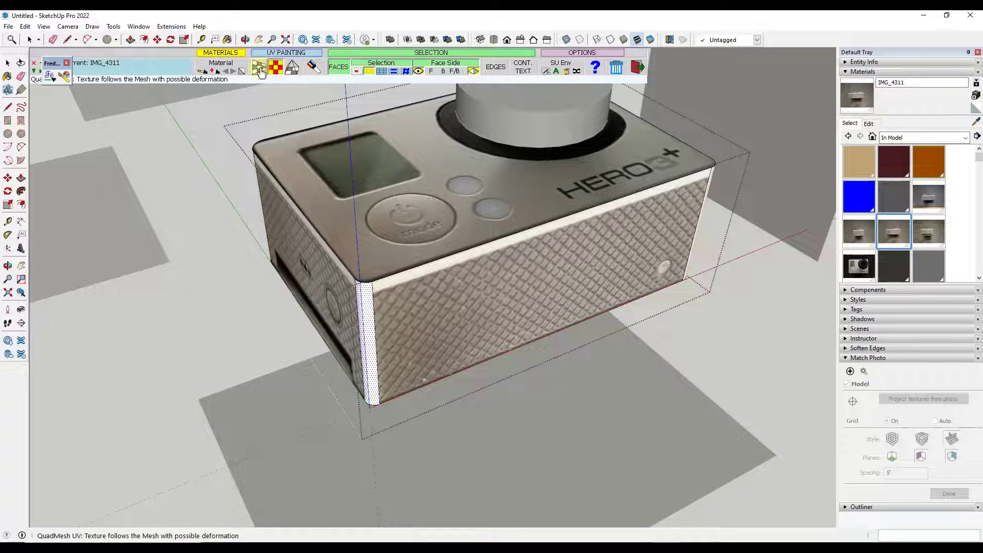
left_click(275, 68)
left_click(360, 287)
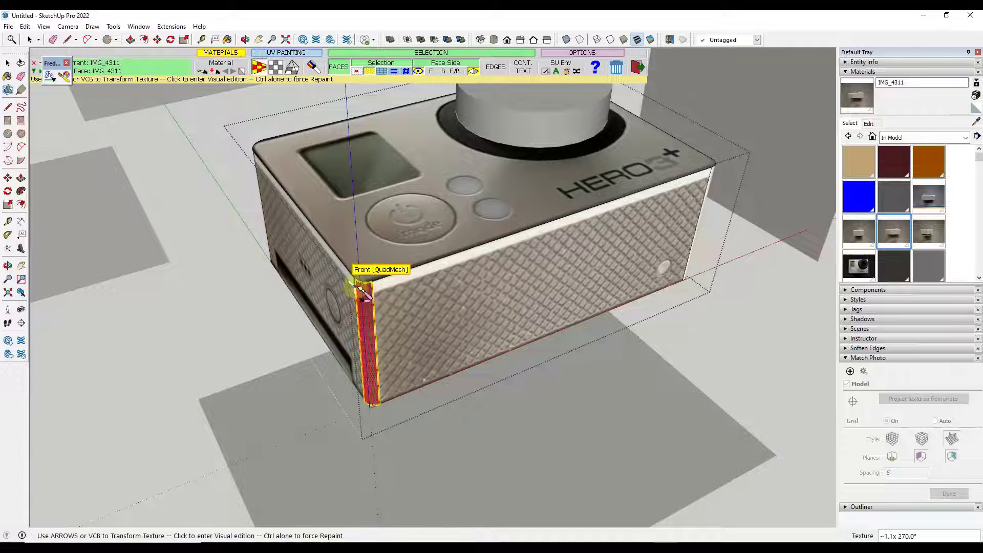
Step: Open the rounded corner's IMG_4311 texture for ThruPaint visual editing and shift its white band to meet the adjacent side faces' bands
scroll(361, 284, "up", 5)
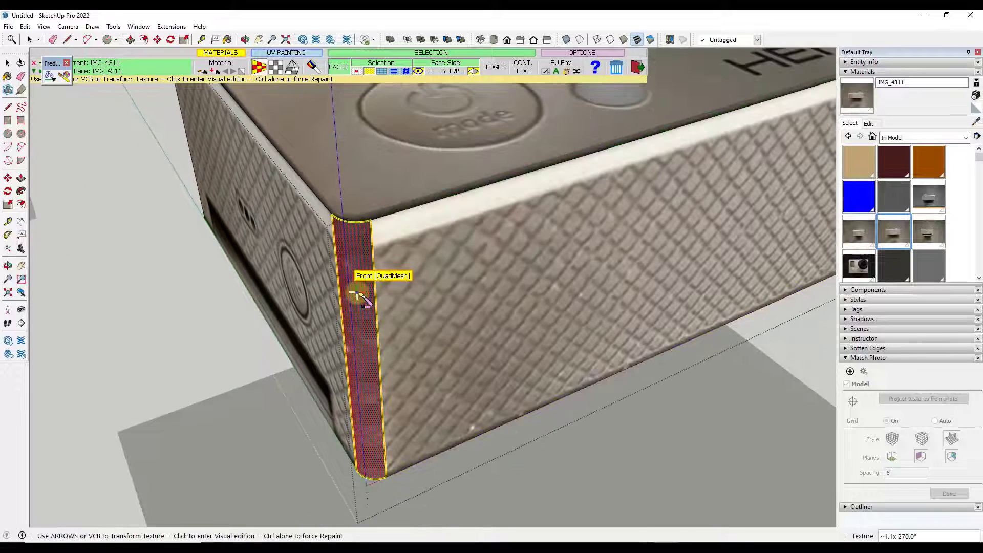
left_click(358, 293)
scroll(363, 302, "down", 3)
left_click_drag(359, 297, 310, 421)
scroll(313, 328, "down", 3)
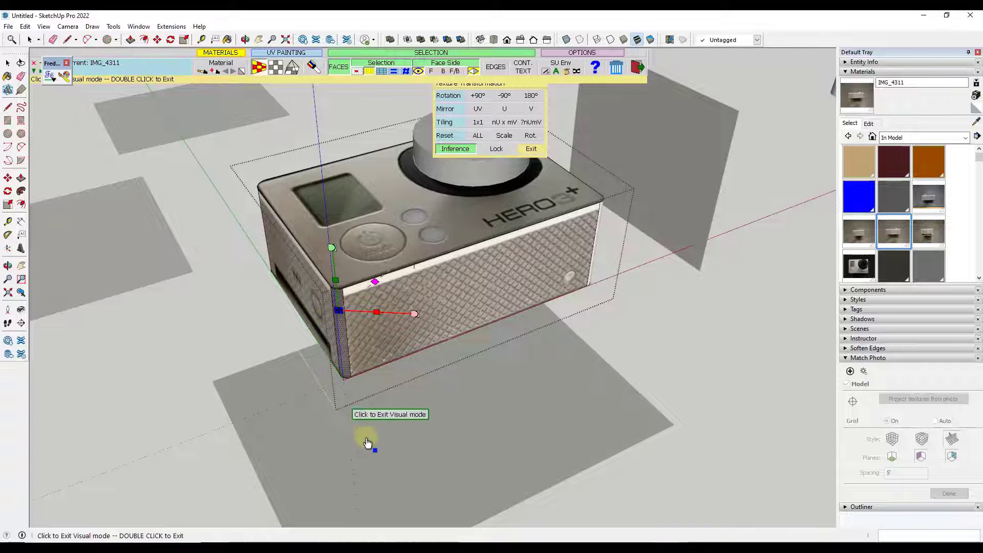
left_click(418, 402)
scroll(338, 301, "up", 2)
left_click_drag(336, 304, 214, 432)
scroll(335, 306, "up", 3)
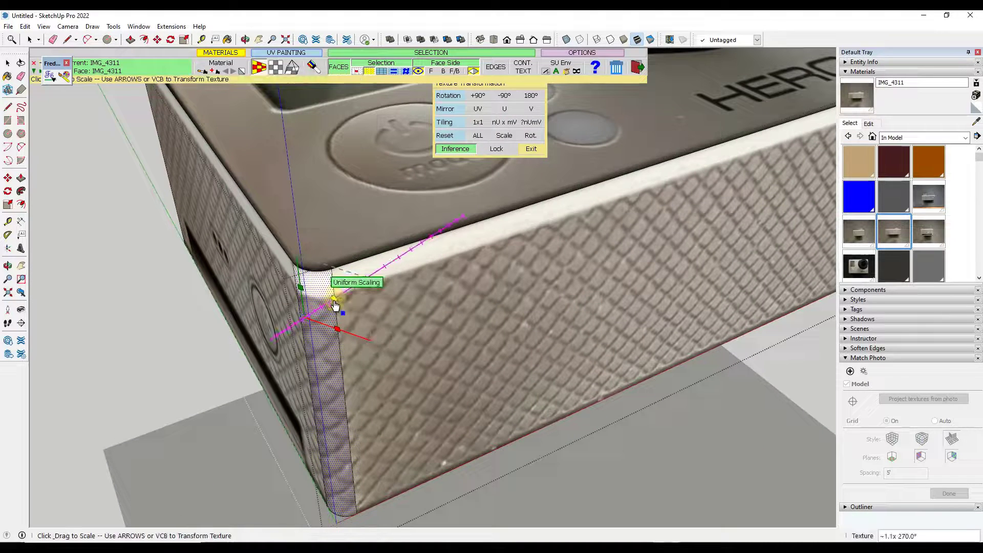
Step: Scale the rounded corner's texture uniformly to about 1.06x and finish the ThruPaint editing
left_click_drag(334, 306, 334, 307)
left_click(307, 318)
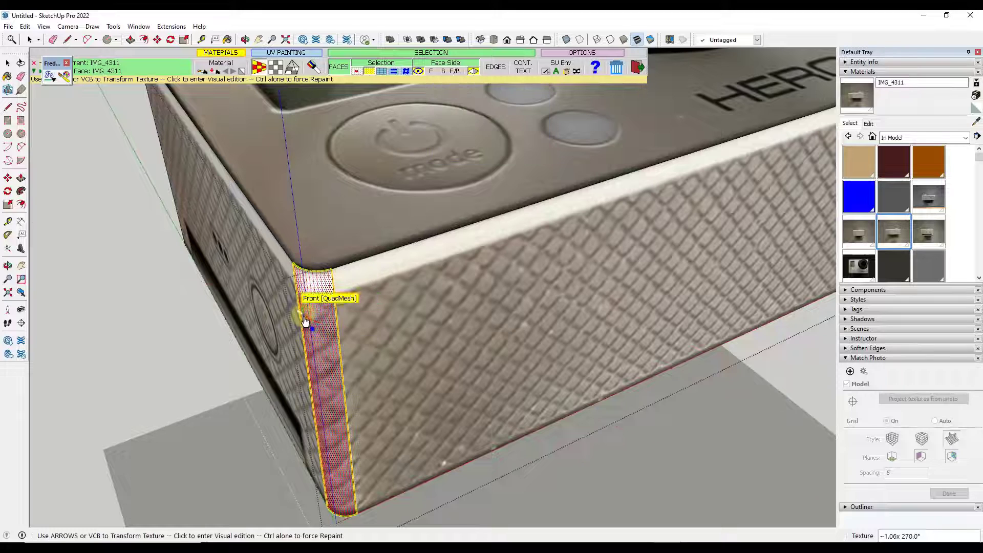
middle_click_drag(367, 311, 446, 248)
scroll(443, 246, "down", 2)
scroll(237, 282, "down", 3)
key("space")
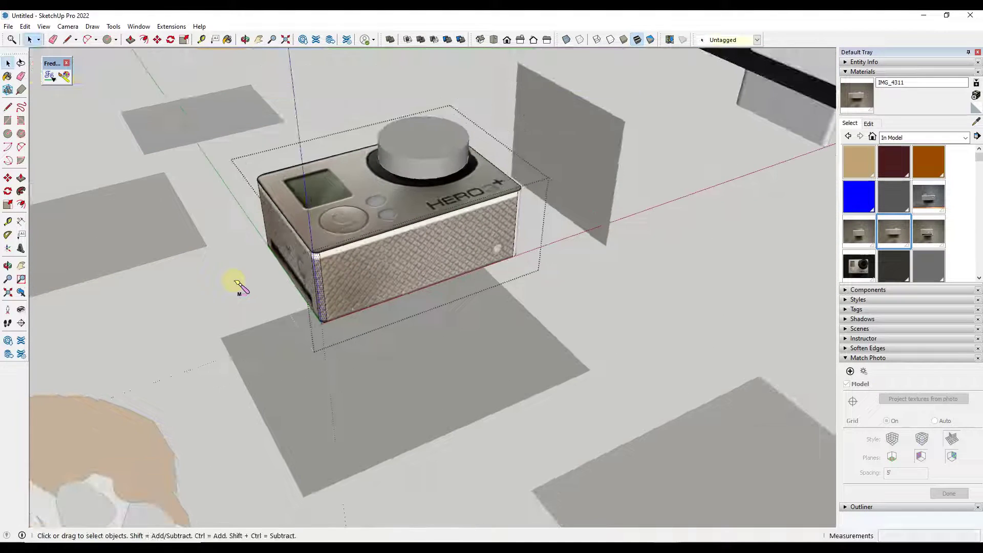
Step: Examine the flat-lying camera's wrapped corner from several angles and compare it with the upright GoPro copy
middle_click_drag(342, 255, 412, 274)
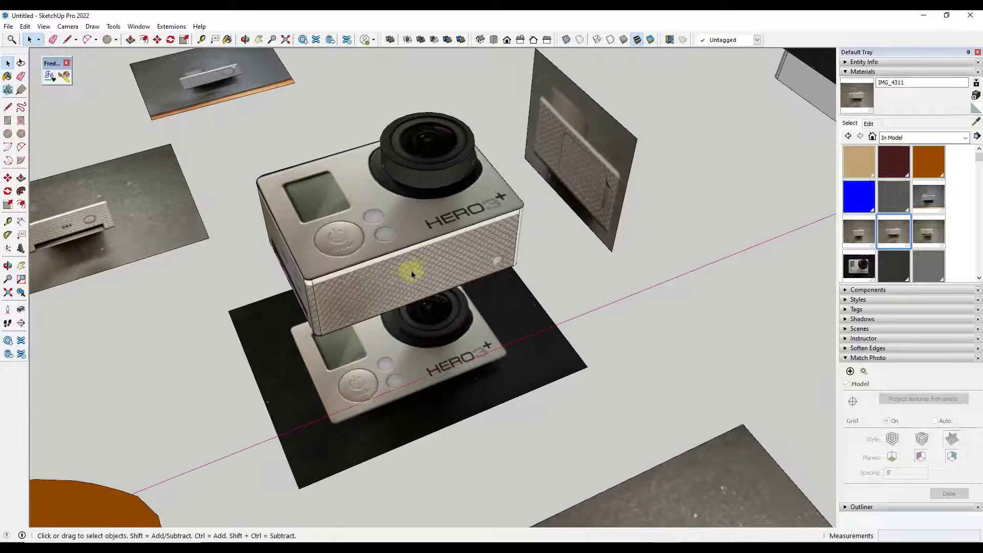
scroll(358, 256, "up", 4)
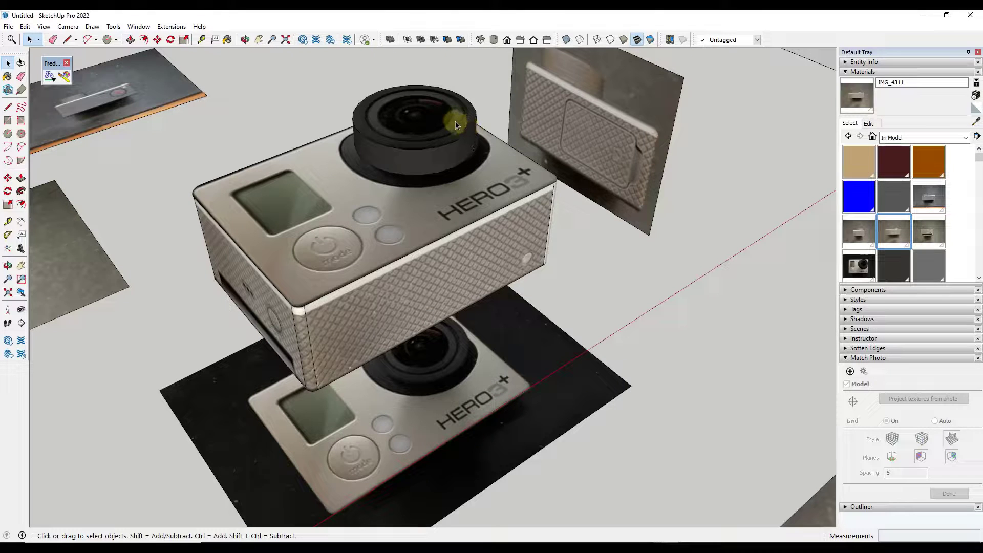
middle_click_drag(279, 306, 345, 294)
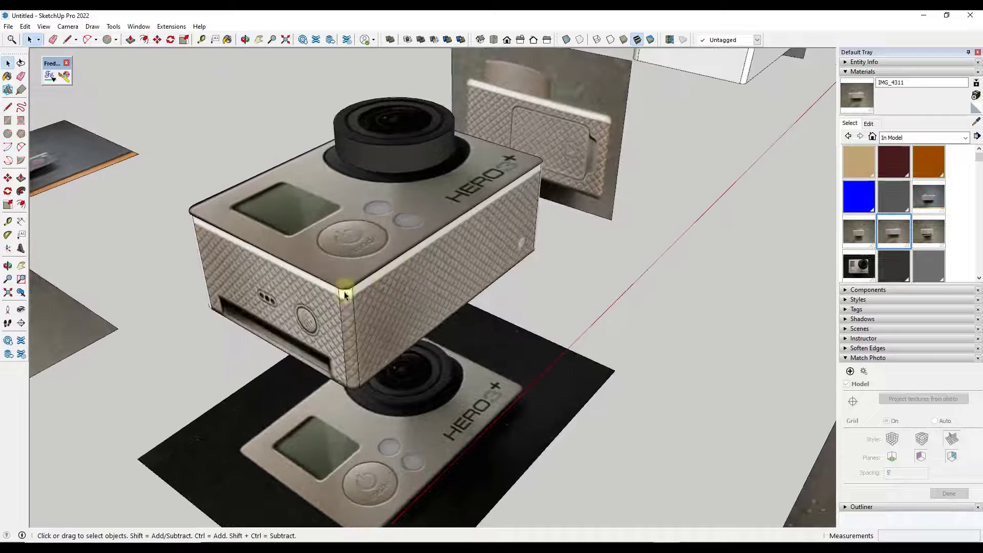
scroll(388, 285, "down", 8)
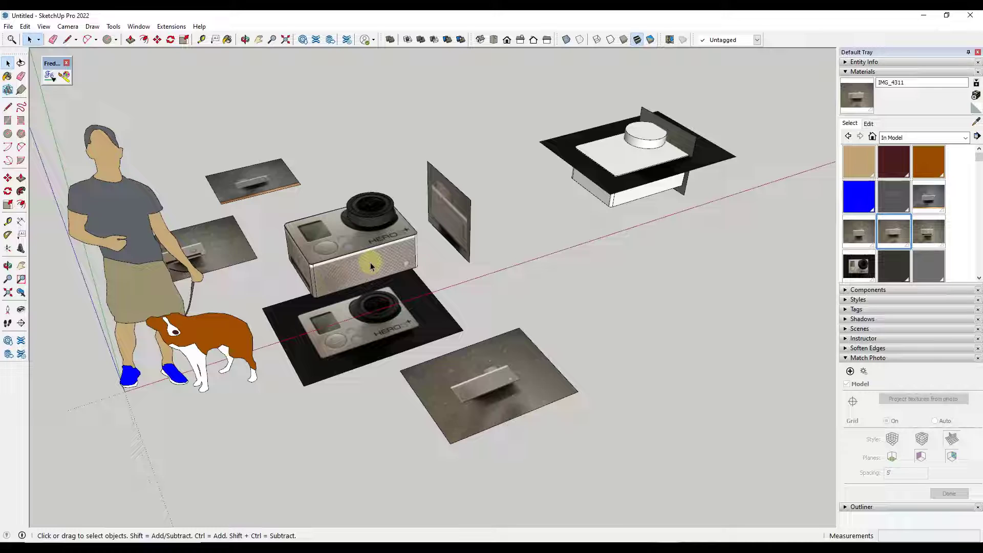
scroll(370, 262, "up", 2)
triple_click(363, 263)
left_click(459, 262)
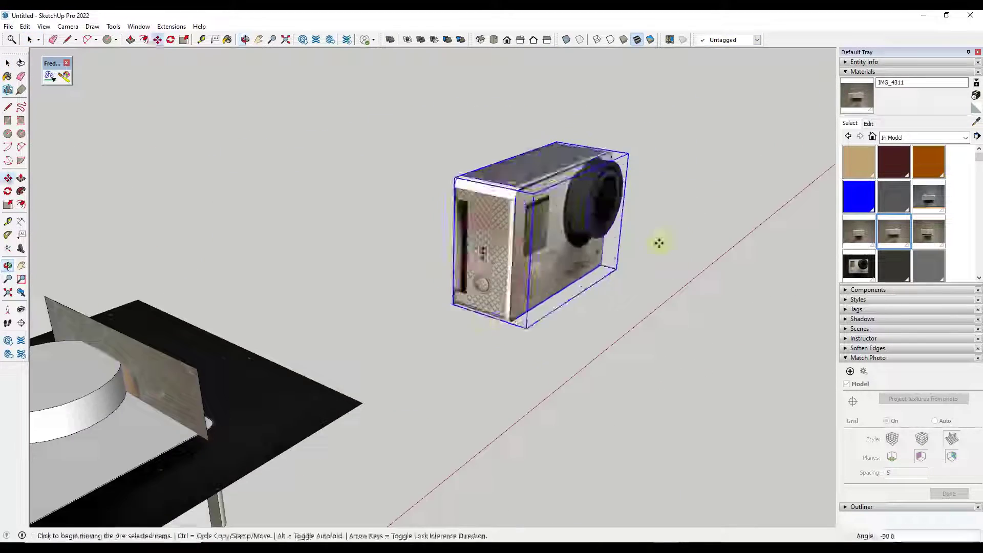
middle_click_drag(659, 244, 509, 190)
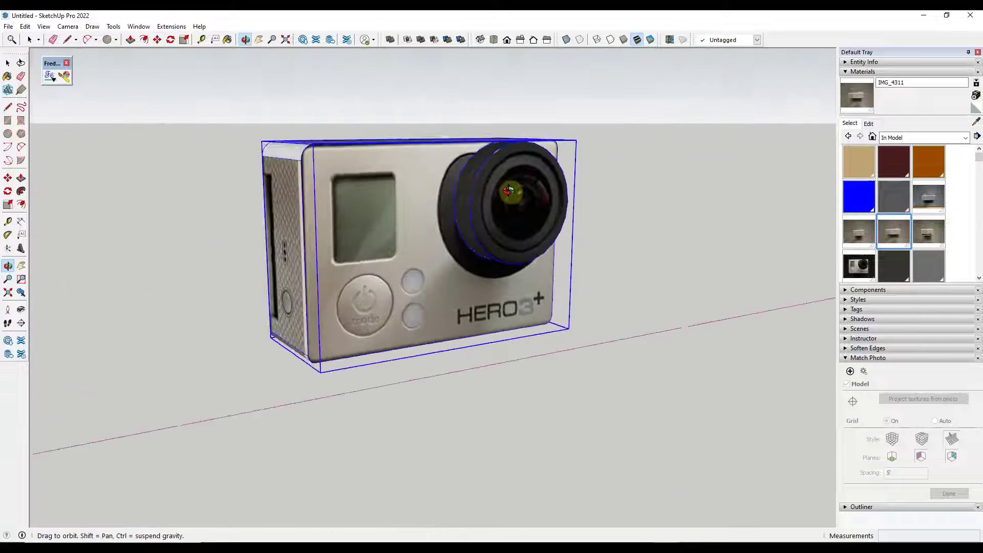
scroll(512, 215, "down", 3)
key("space")
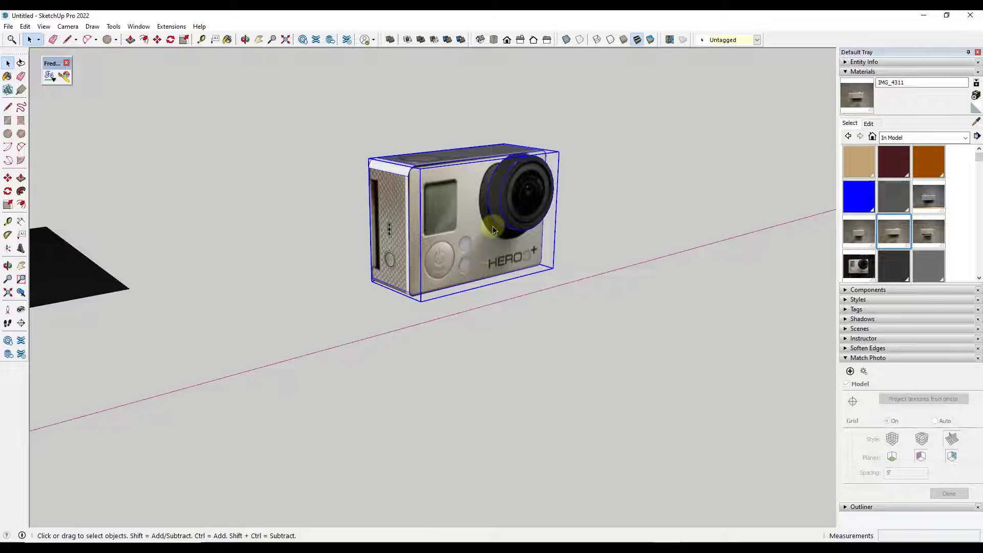
scroll(527, 203, "up", 3)
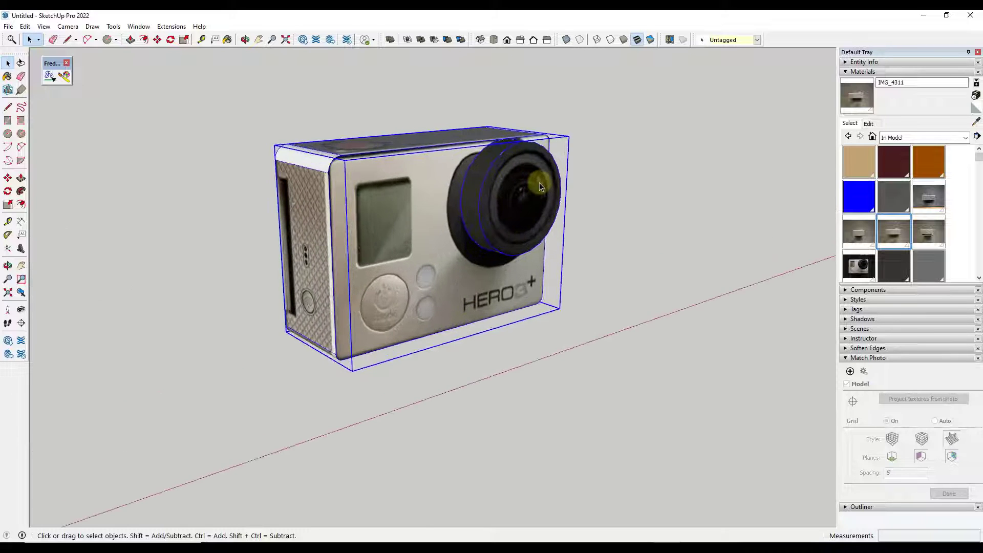
Step: Inside the upright camera's group, draw a circle of about 5 13/16" radius centred on the lens front face
double_click(532, 202)
scroll(532, 202, "up", 4)
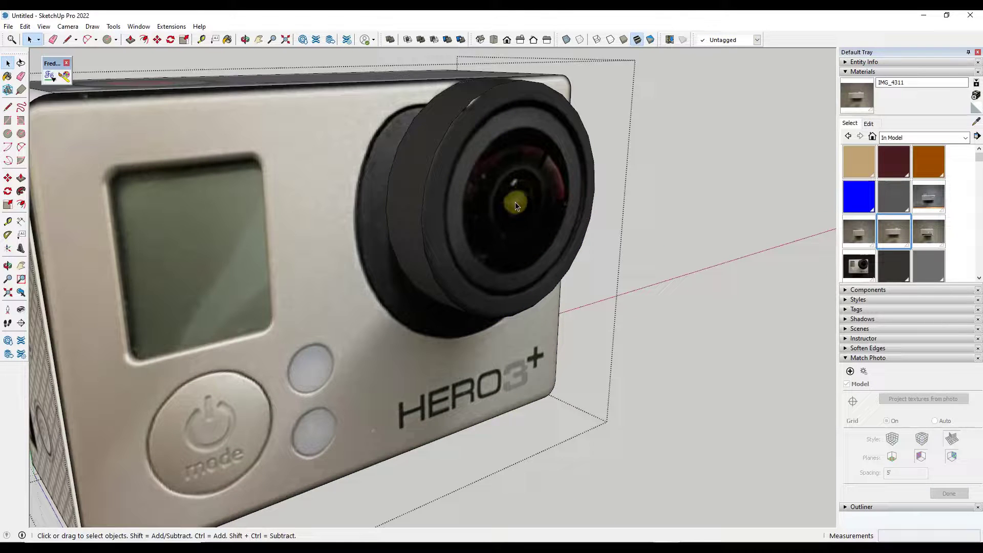
key("c")
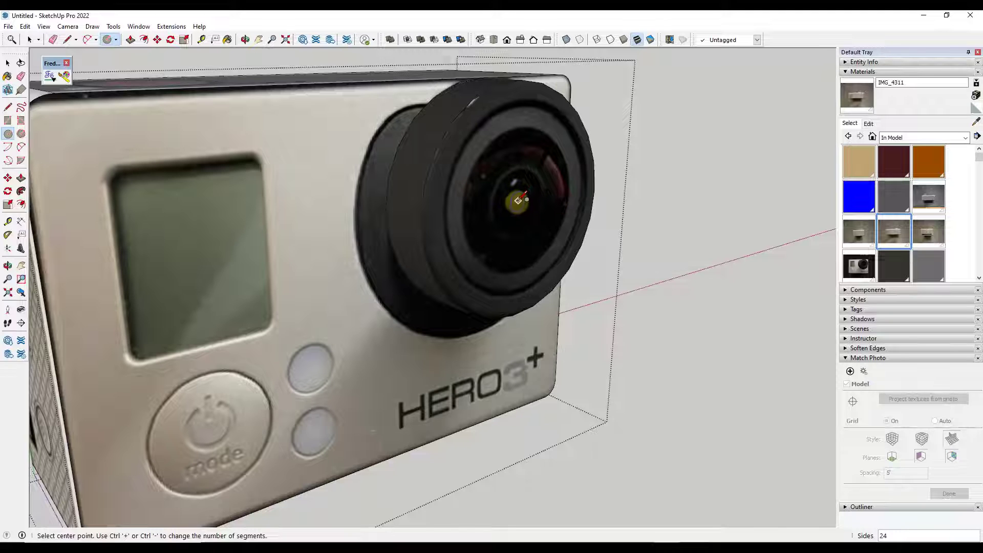
left_click(517, 201)
left_click(580, 176)
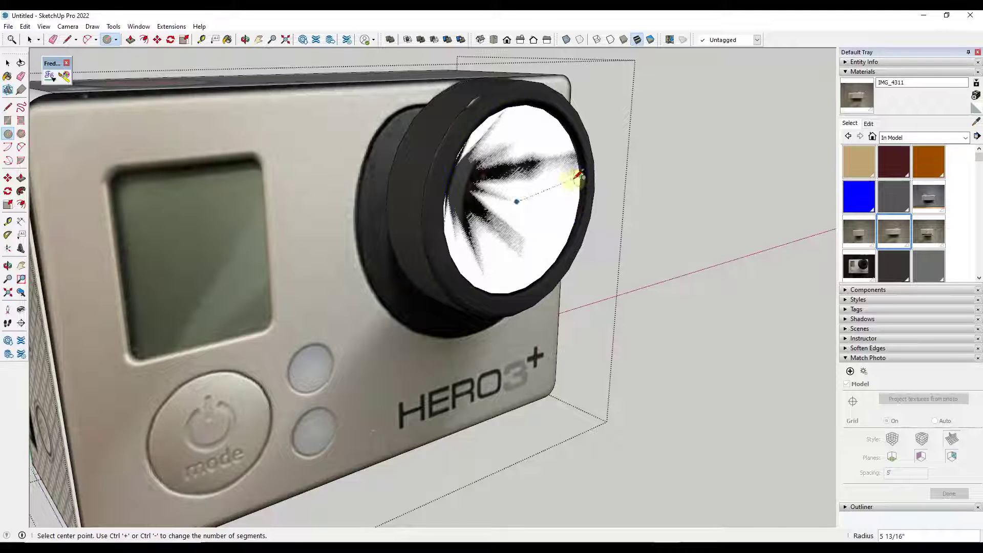
Step: Extrude the lens circle outward by about 5/8"
key("p")
left_click(552, 194)
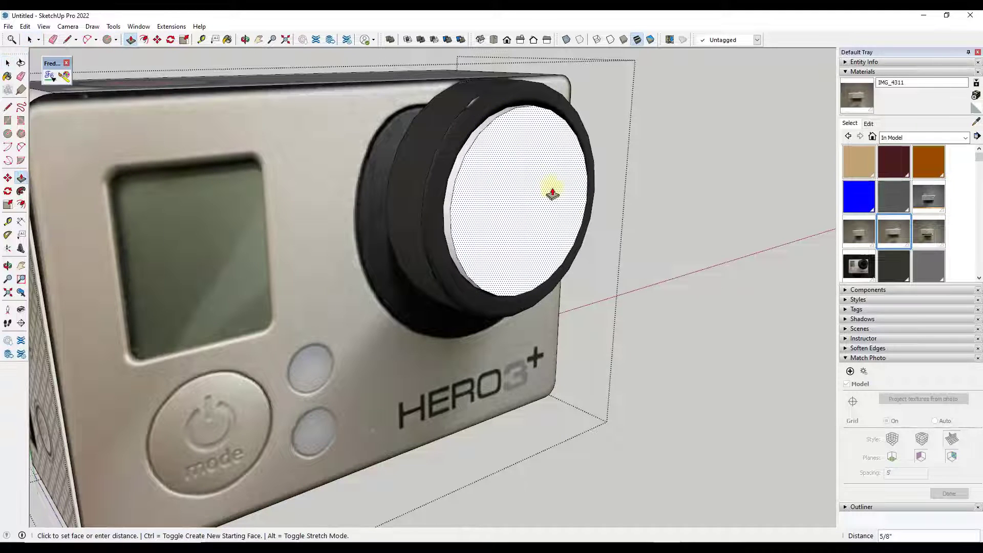
left_click(553, 193)
Step: Sample IMG_4314 from the lens ring, paint the raised disc's front and rim with it, and close the group
left_click(974, 124)
left_click(453, 134)
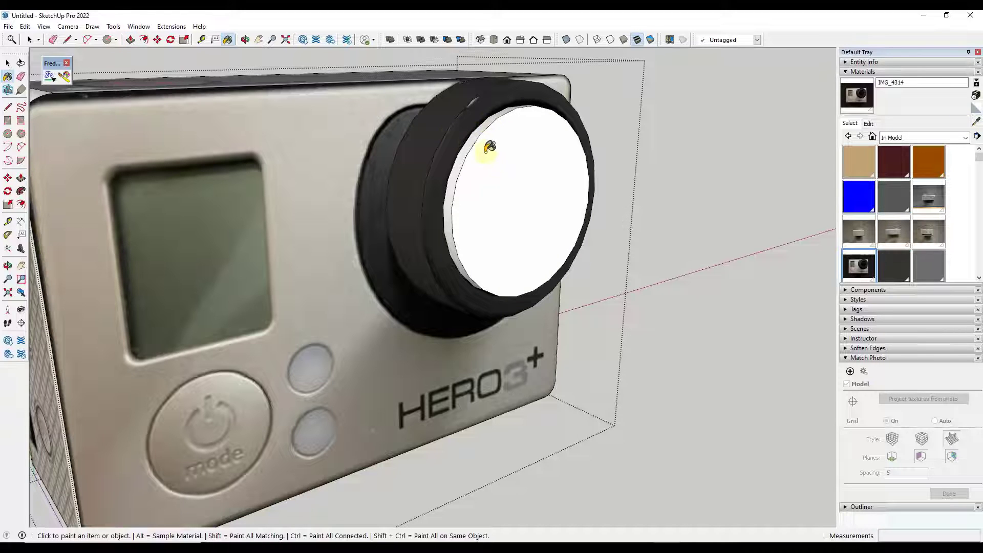
left_click(489, 151)
left_click(462, 157)
key("space")
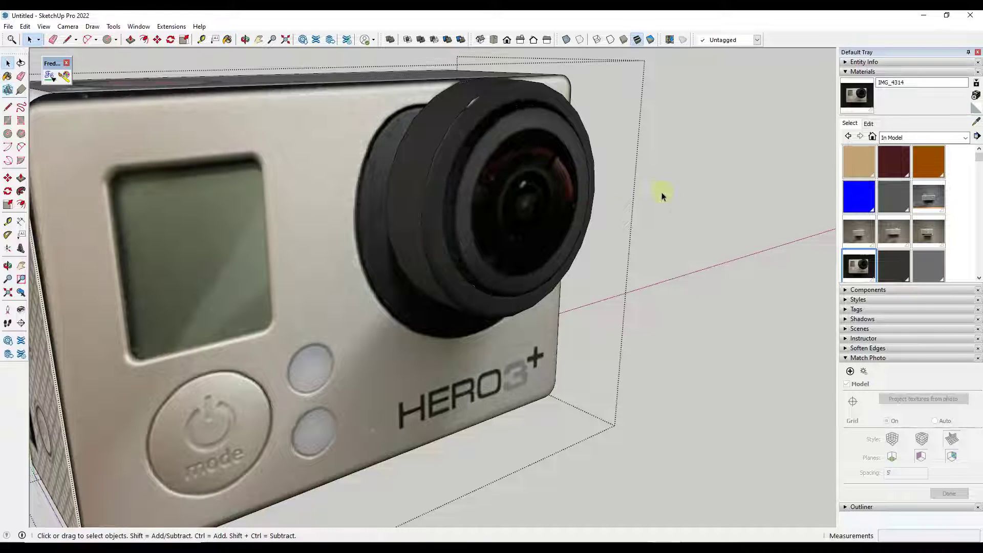
left_click(698, 199)
Step: Examine the upright camera's raised, textured lens up close and from a distance
scroll(568, 200, "down", 5)
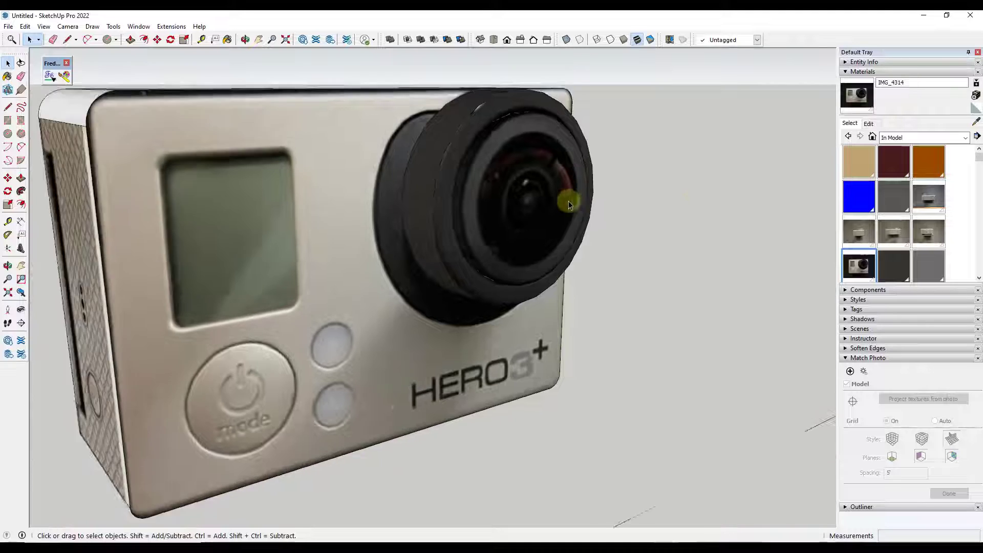
mouse_move(585, 201)
middle_mouse_down()
mouse_move(608, 200)
mouse_move(250, 151)
mouse_move(364, 179)
mouse_move(602, 181)
mouse_move(586, 192)
middle_mouse_up()
scroll(520, 201, "down", 2)
middle_click_drag(520, 200, 569, 188)
scroll(569, 188, "up", 2)
scroll(568, 191, "up", 4)
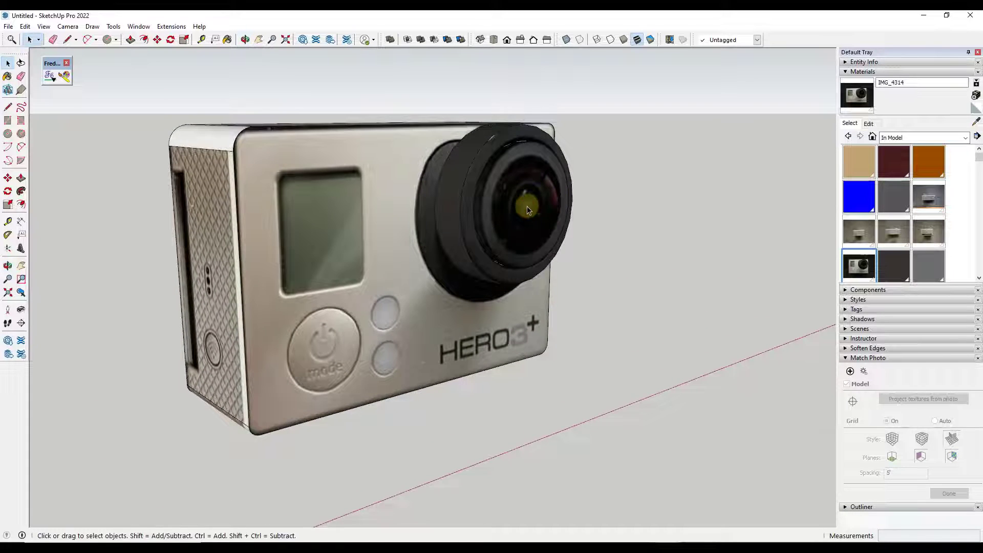
scroll(522, 200, "down", 3)
scroll(564, 204, "down", 1)
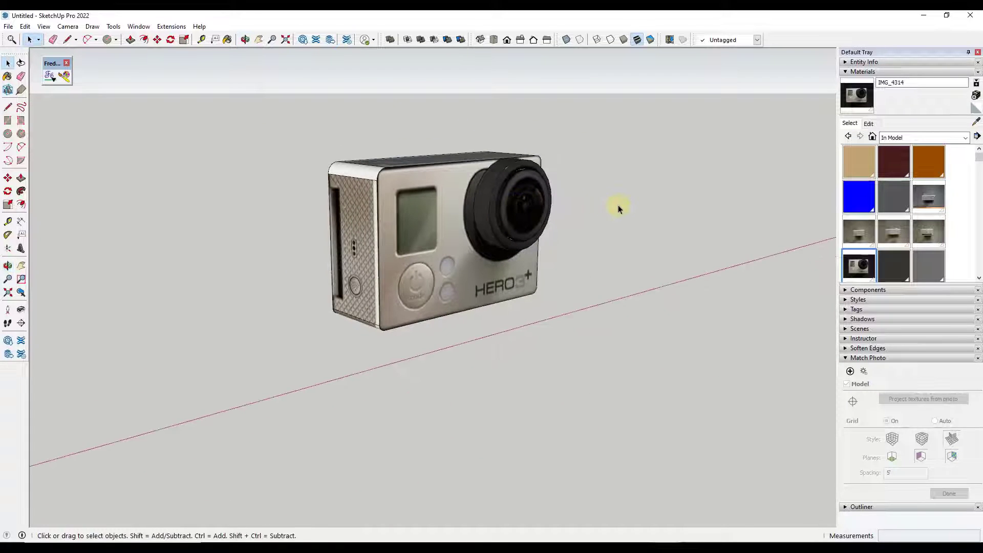
scroll(612, 210, "down", 2)
scroll(608, 211, "up", 3)
scroll(545, 190, "down", 2)
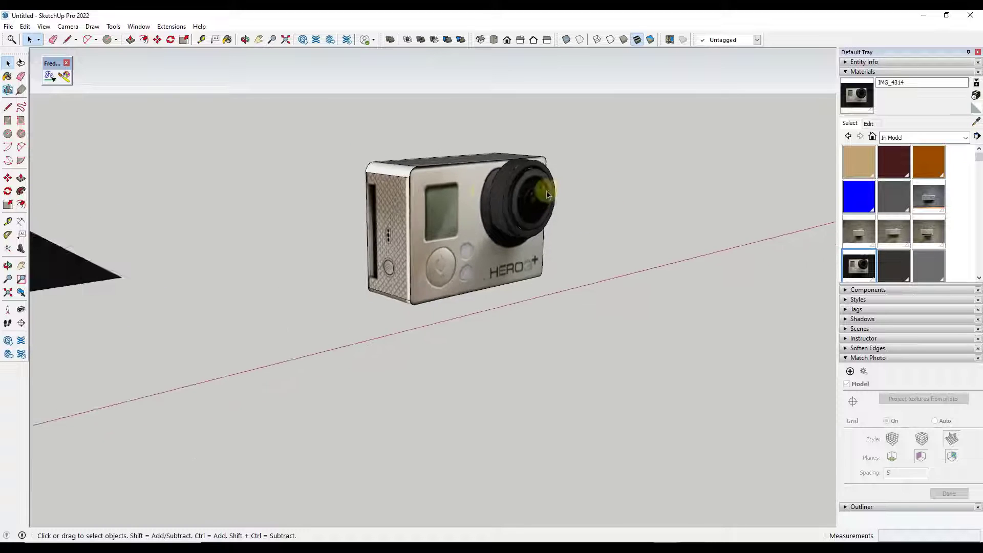
scroll(564, 201, "up", 2)
Step: Select the upright camera, compare its size with the person and other models, and inspect its top and front
left_click(476, 280)
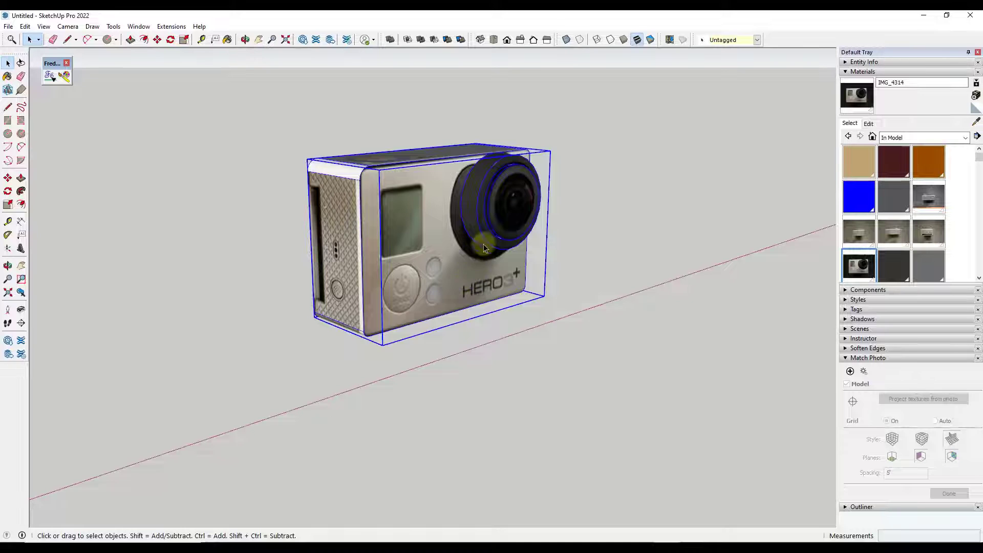
scroll(490, 227, "down", 6)
scroll(369, 259, "up", 4)
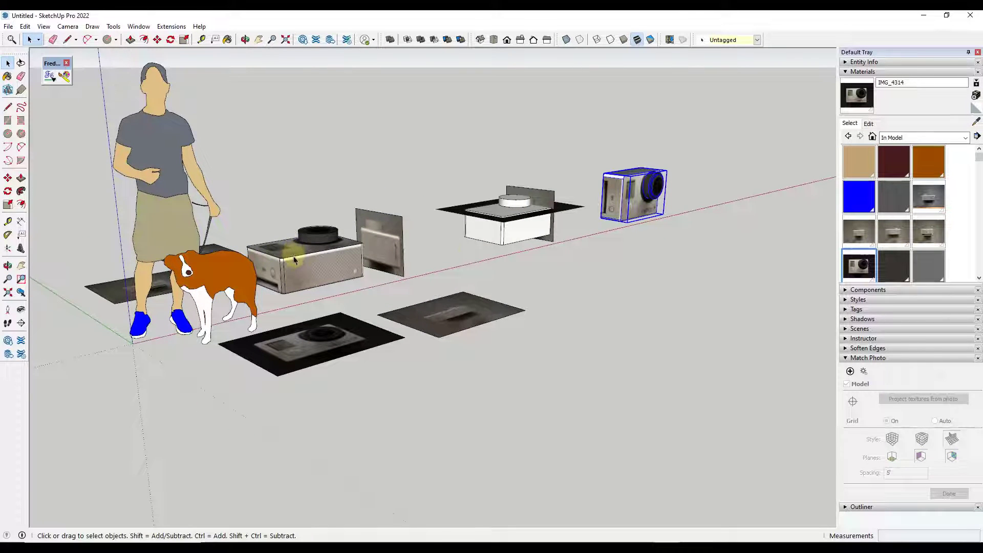
scroll(695, 193, "up", 4)
scroll(666, 192, "up", 3)
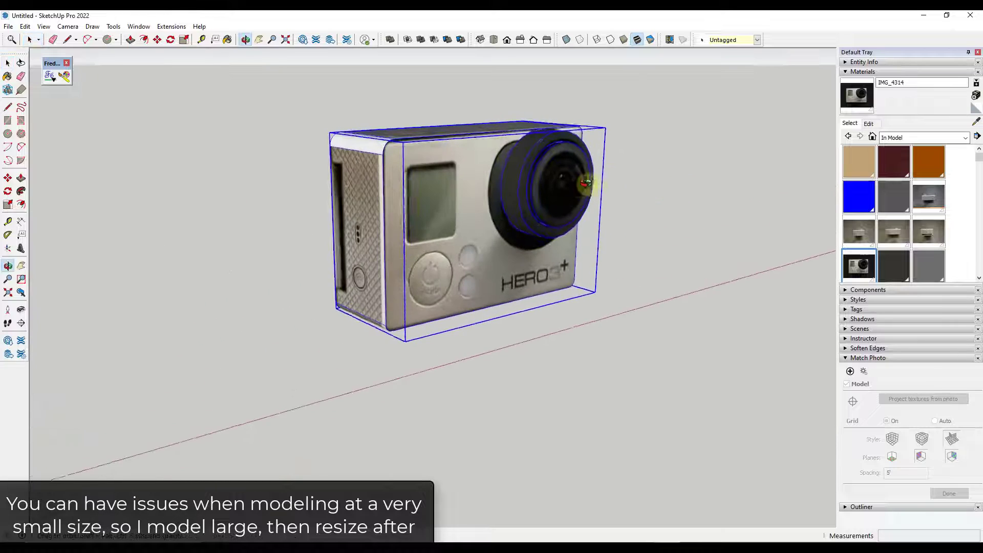
scroll(450, 146, "up", 3)
middle_click_drag(415, 141, 310, 172)
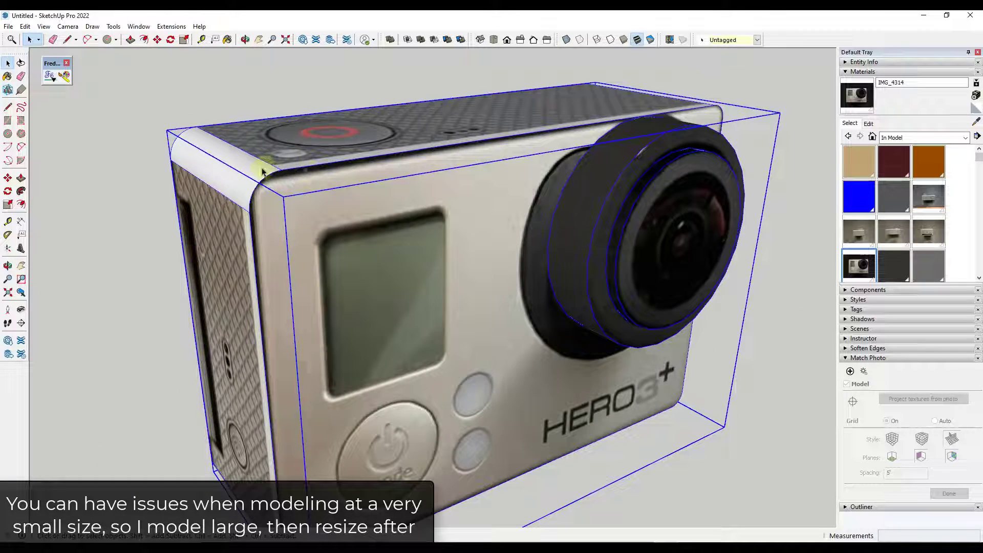
scroll(620, 144, "down", 4)
middle_click_drag(527, 176, 482, 172)
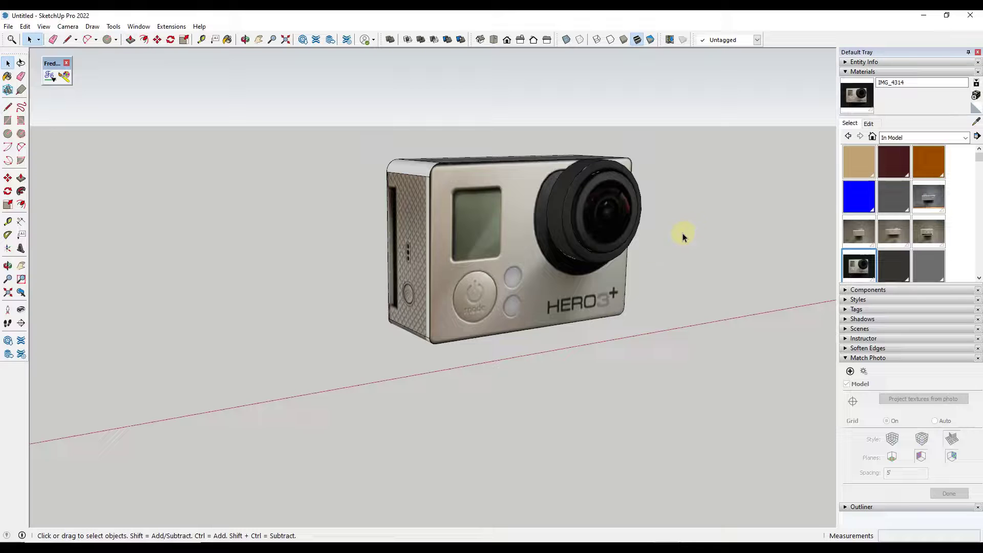
left_click(534, 265)
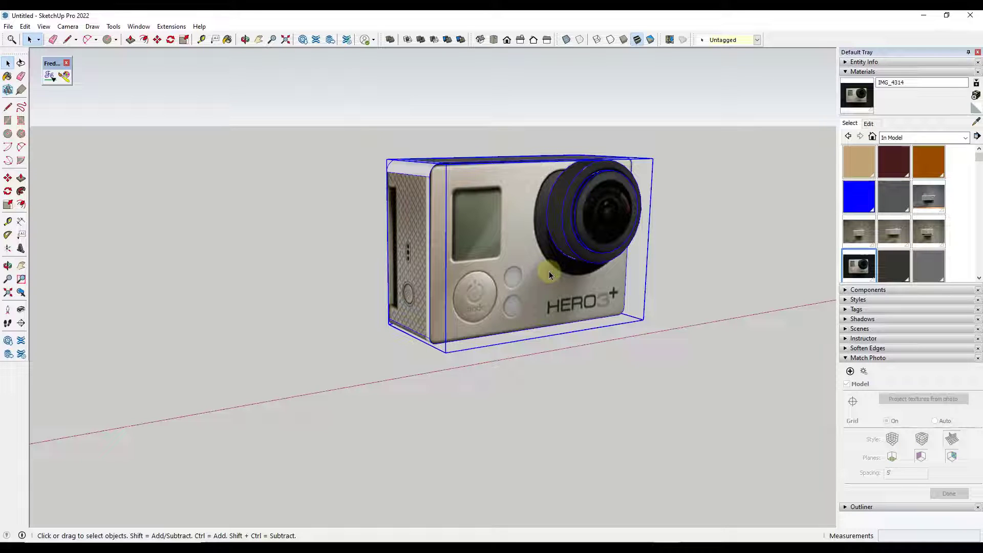
Step: Open the upright camera's group and resize it with the Tape Measure so the front face is 2.3" wide
double_click(542, 271)
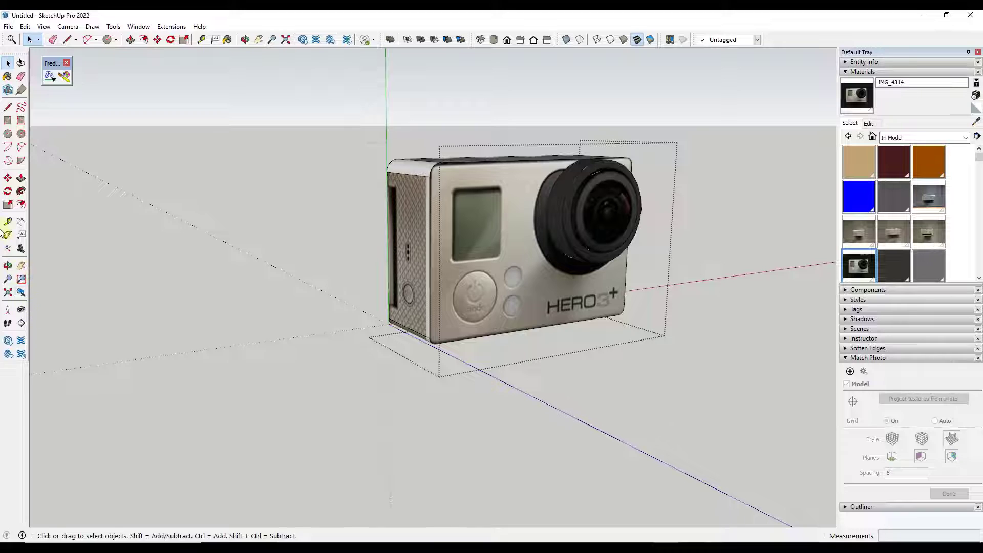
left_click(7, 221)
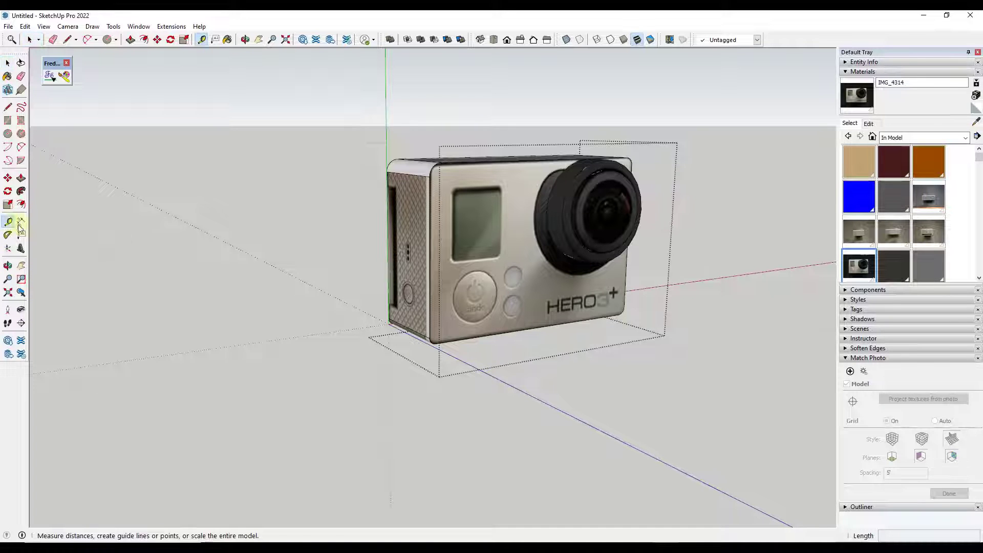
left_click(429, 304)
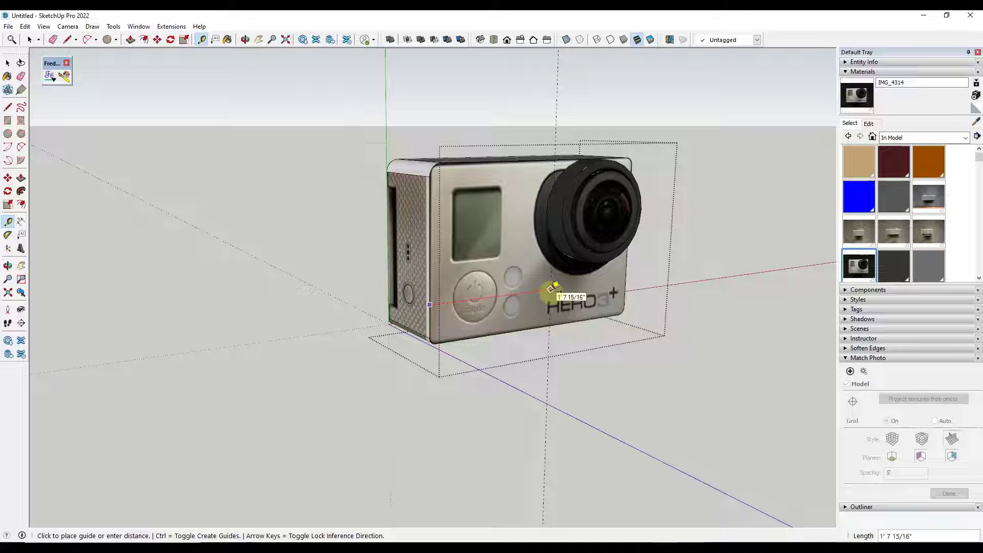
key("ctrl")
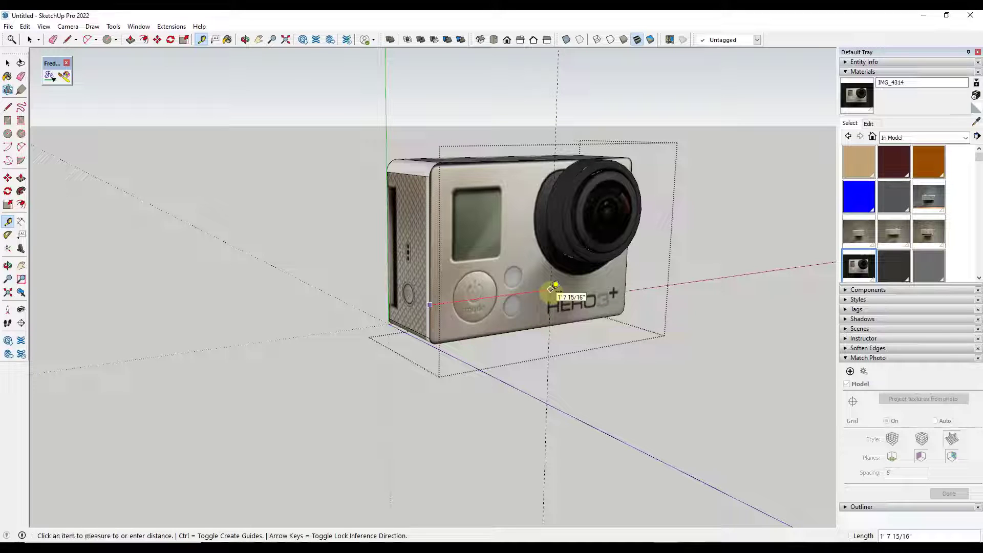
left_click(626, 278)
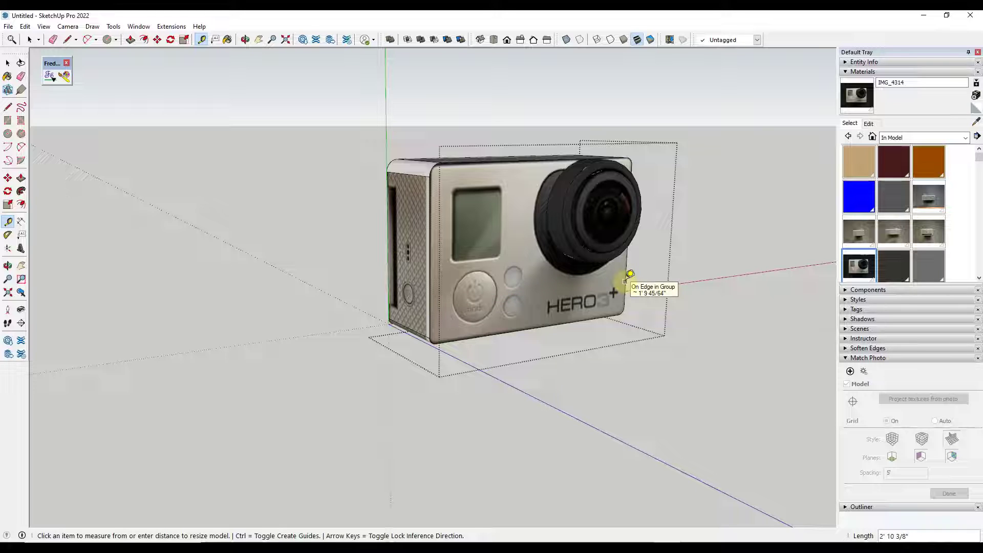
type("2.3")
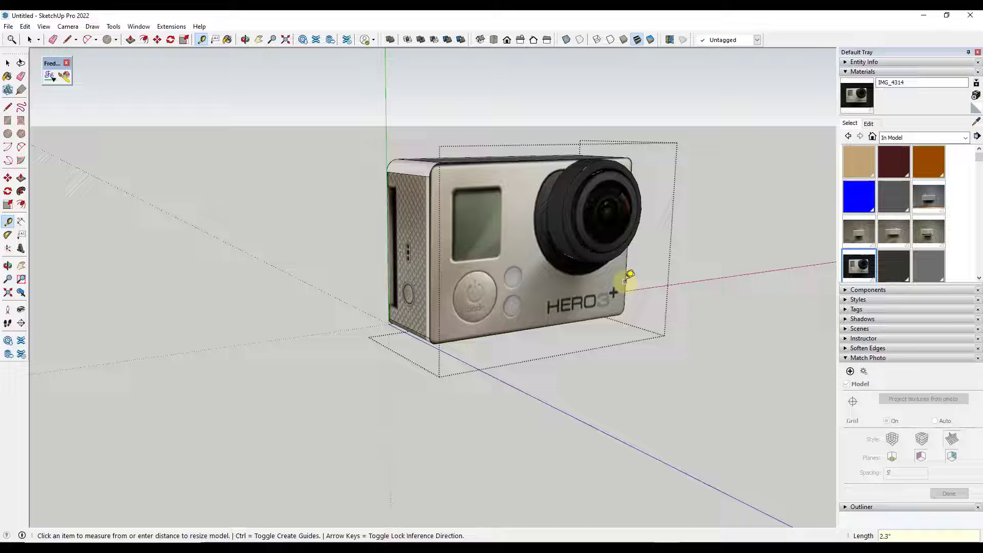
key("Return")
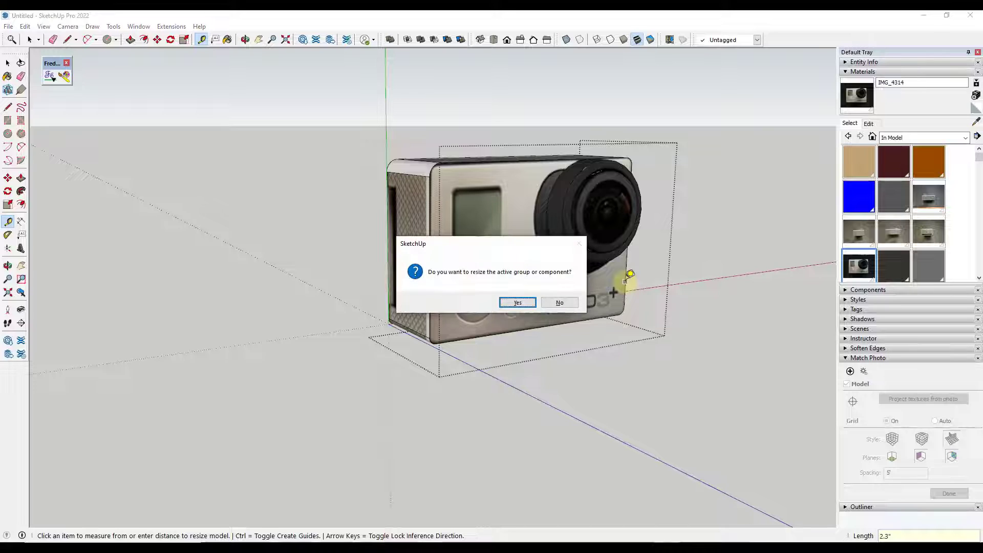
left_click(517, 303)
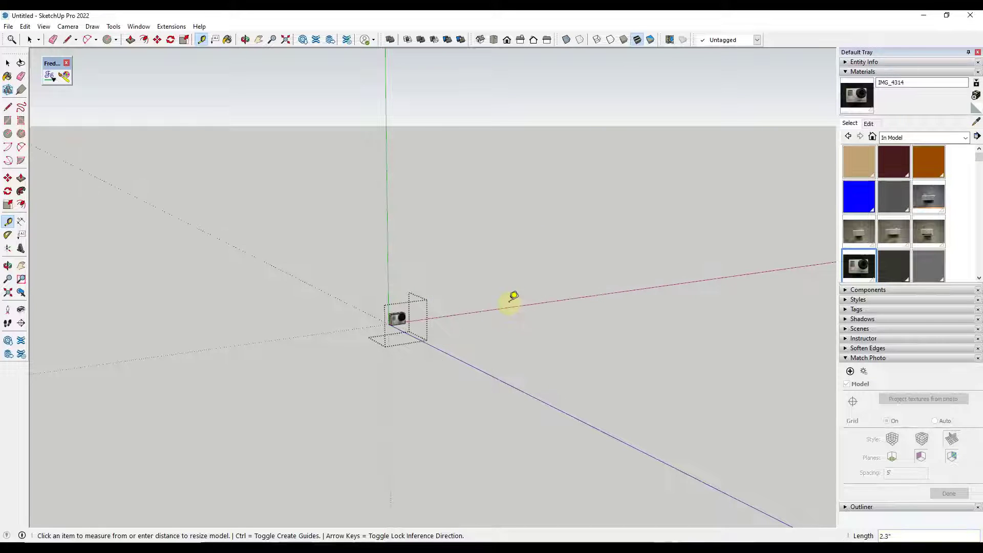
key("space")
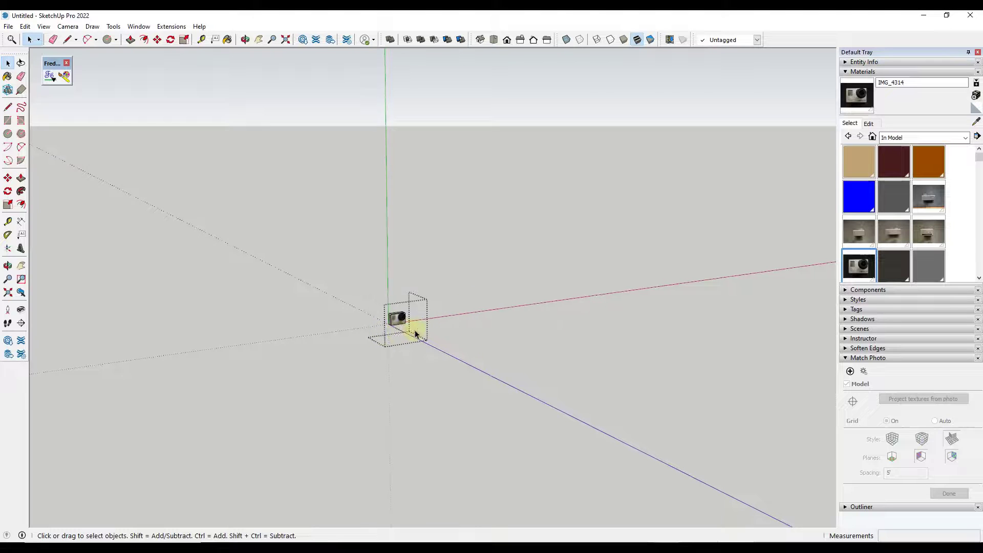
Step: Dimension the resized camera's front width between its two vertical edges, placing the dimension below the front face
scroll(417, 329, "up", 6)
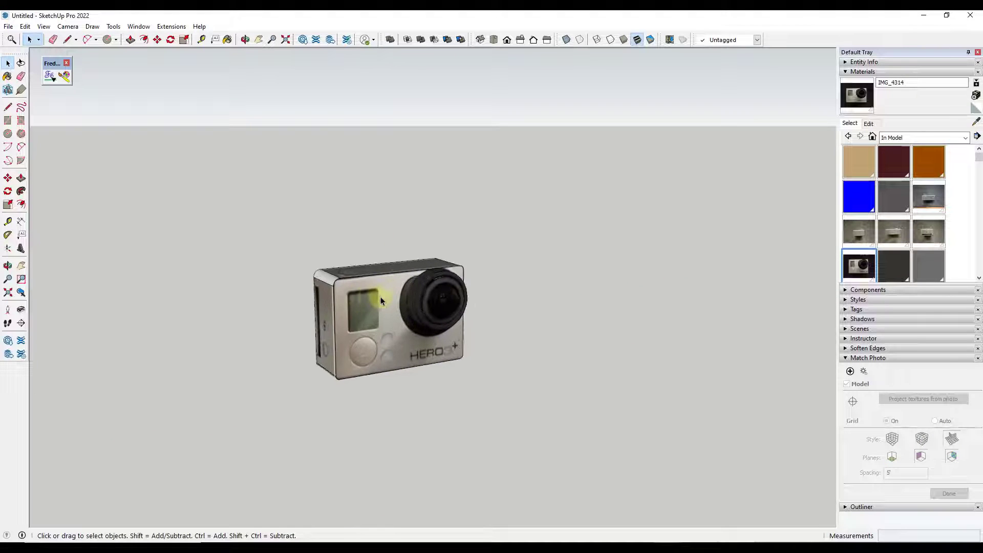
scroll(380, 297, "up", 1)
left_click(20, 221)
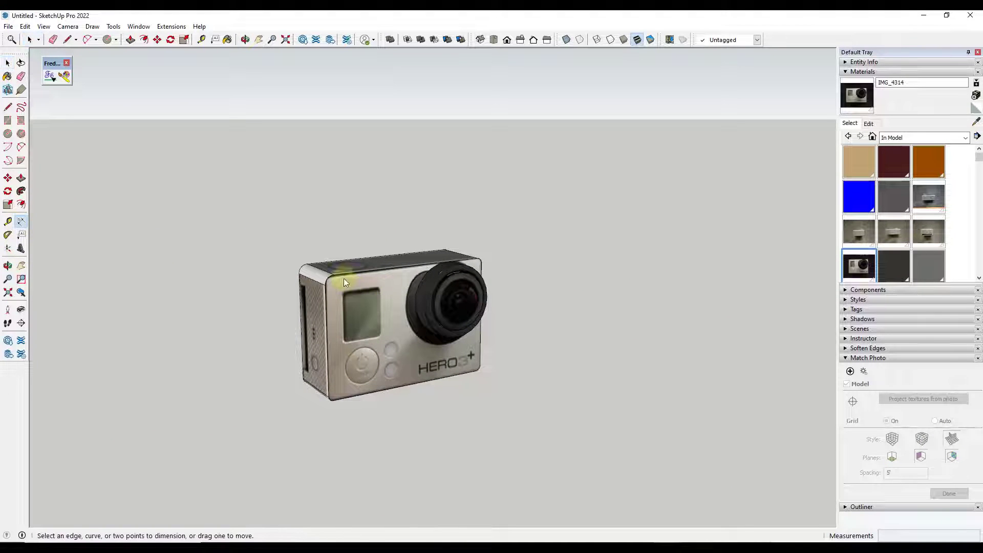
left_click(478, 364)
left_click(328, 397)
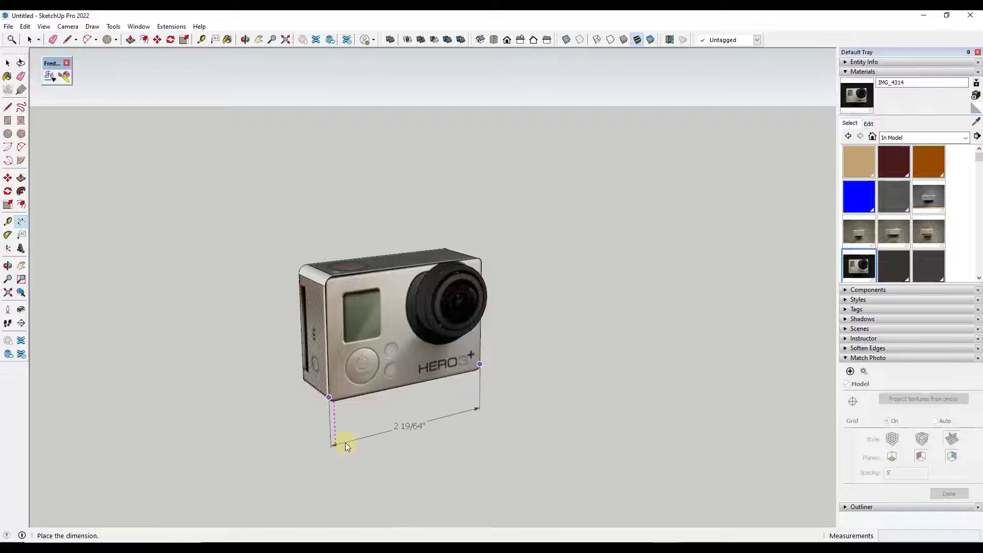
left_click(346, 442)
key("space")
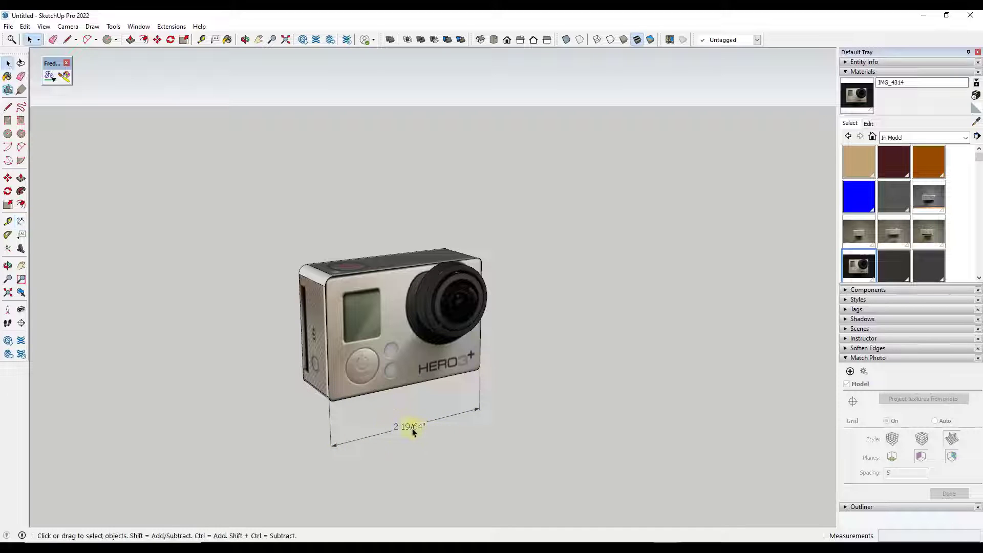
scroll(415, 429, "up", 1)
scroll(422, 404, "down", 1)
middle_click_drag(448, 289, 445, 289)
scroll(444, 289, "down", 2)
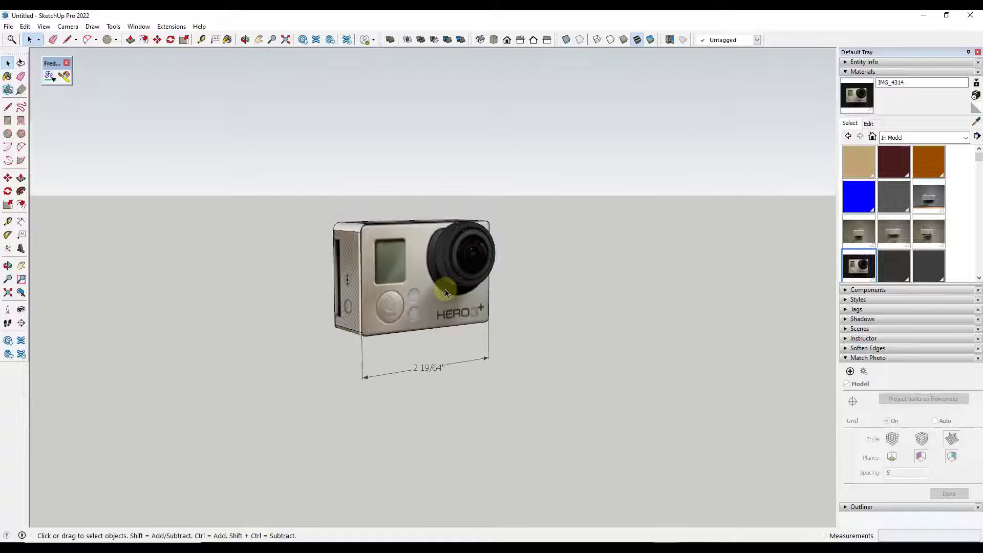